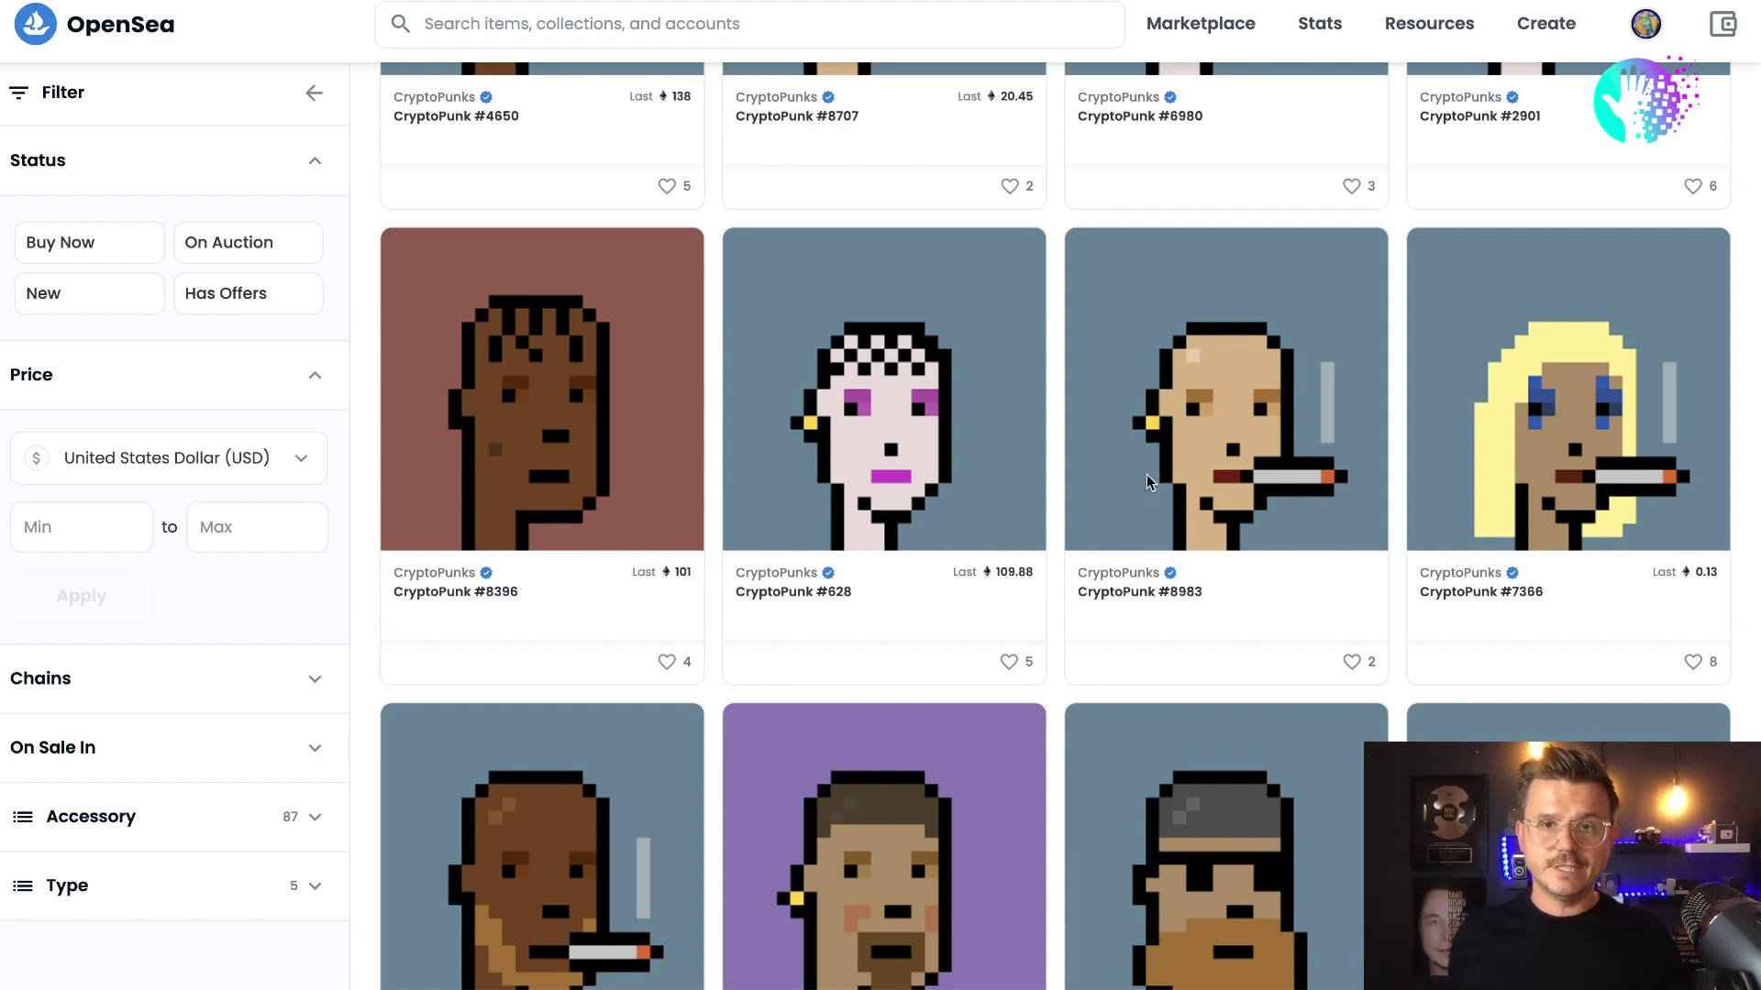
Browse the CryptoPunks items, then open the collection rankings and examine the leading collections by volume over the last 7 days.
scroll(1146, 475, down, 10)
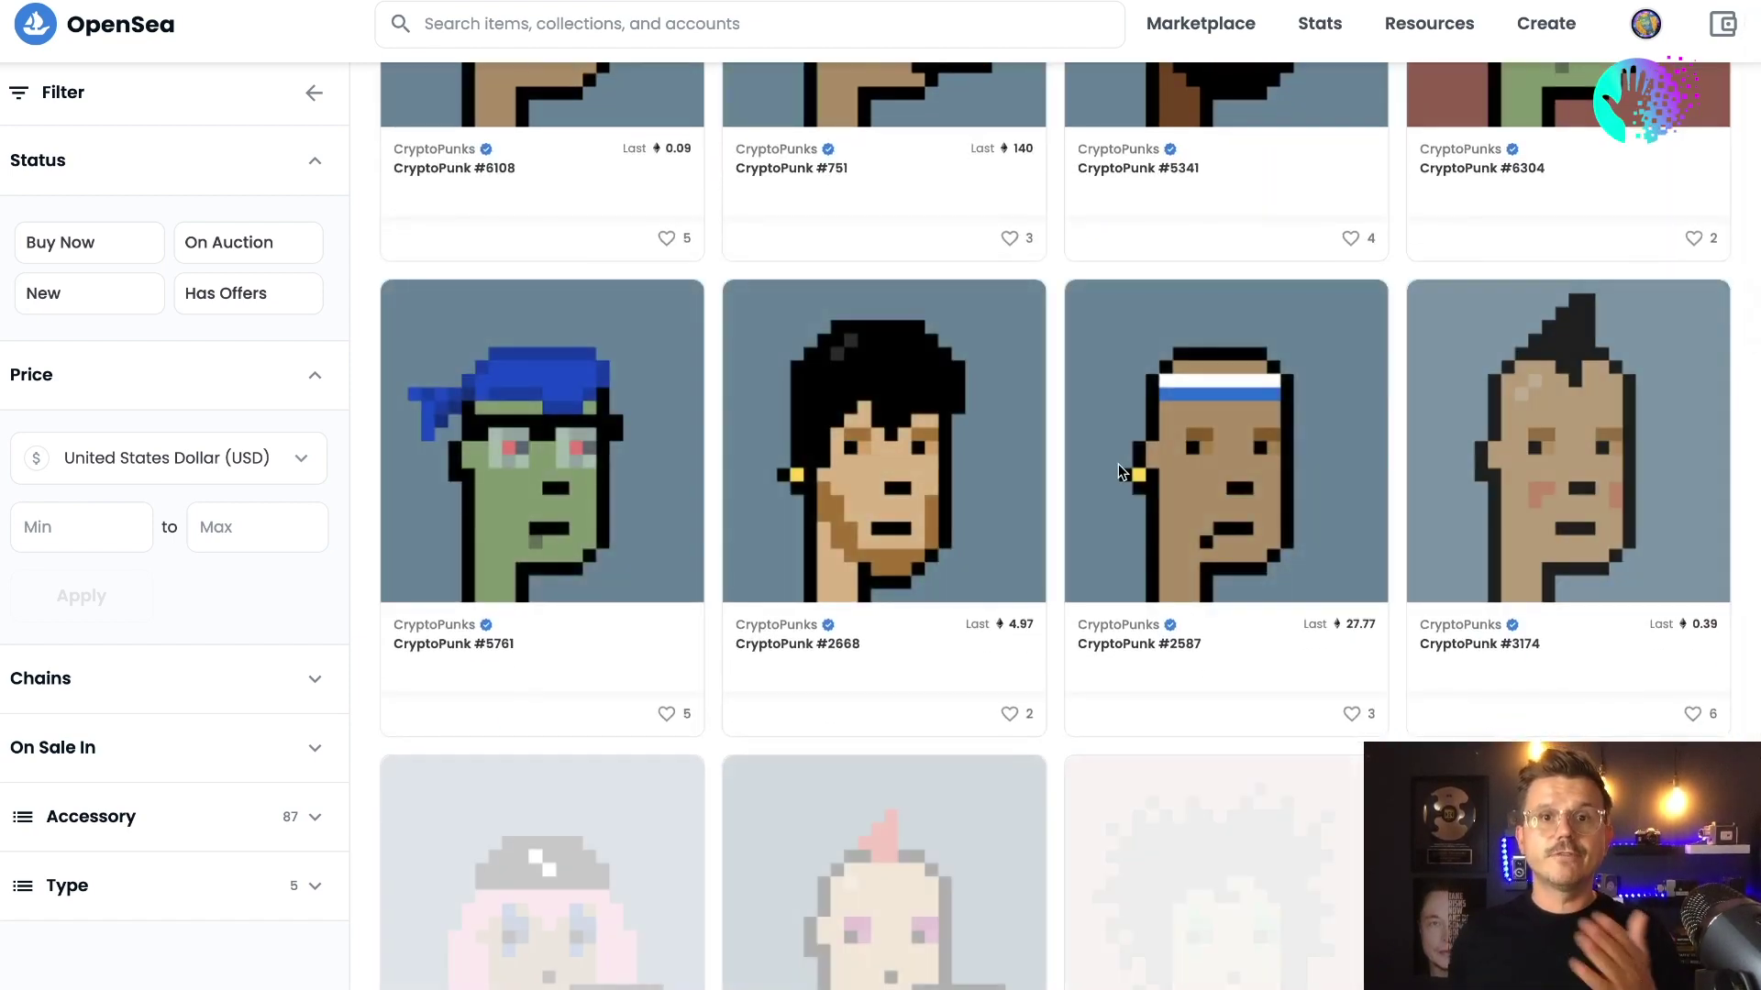
mouse_move(1318, 38)
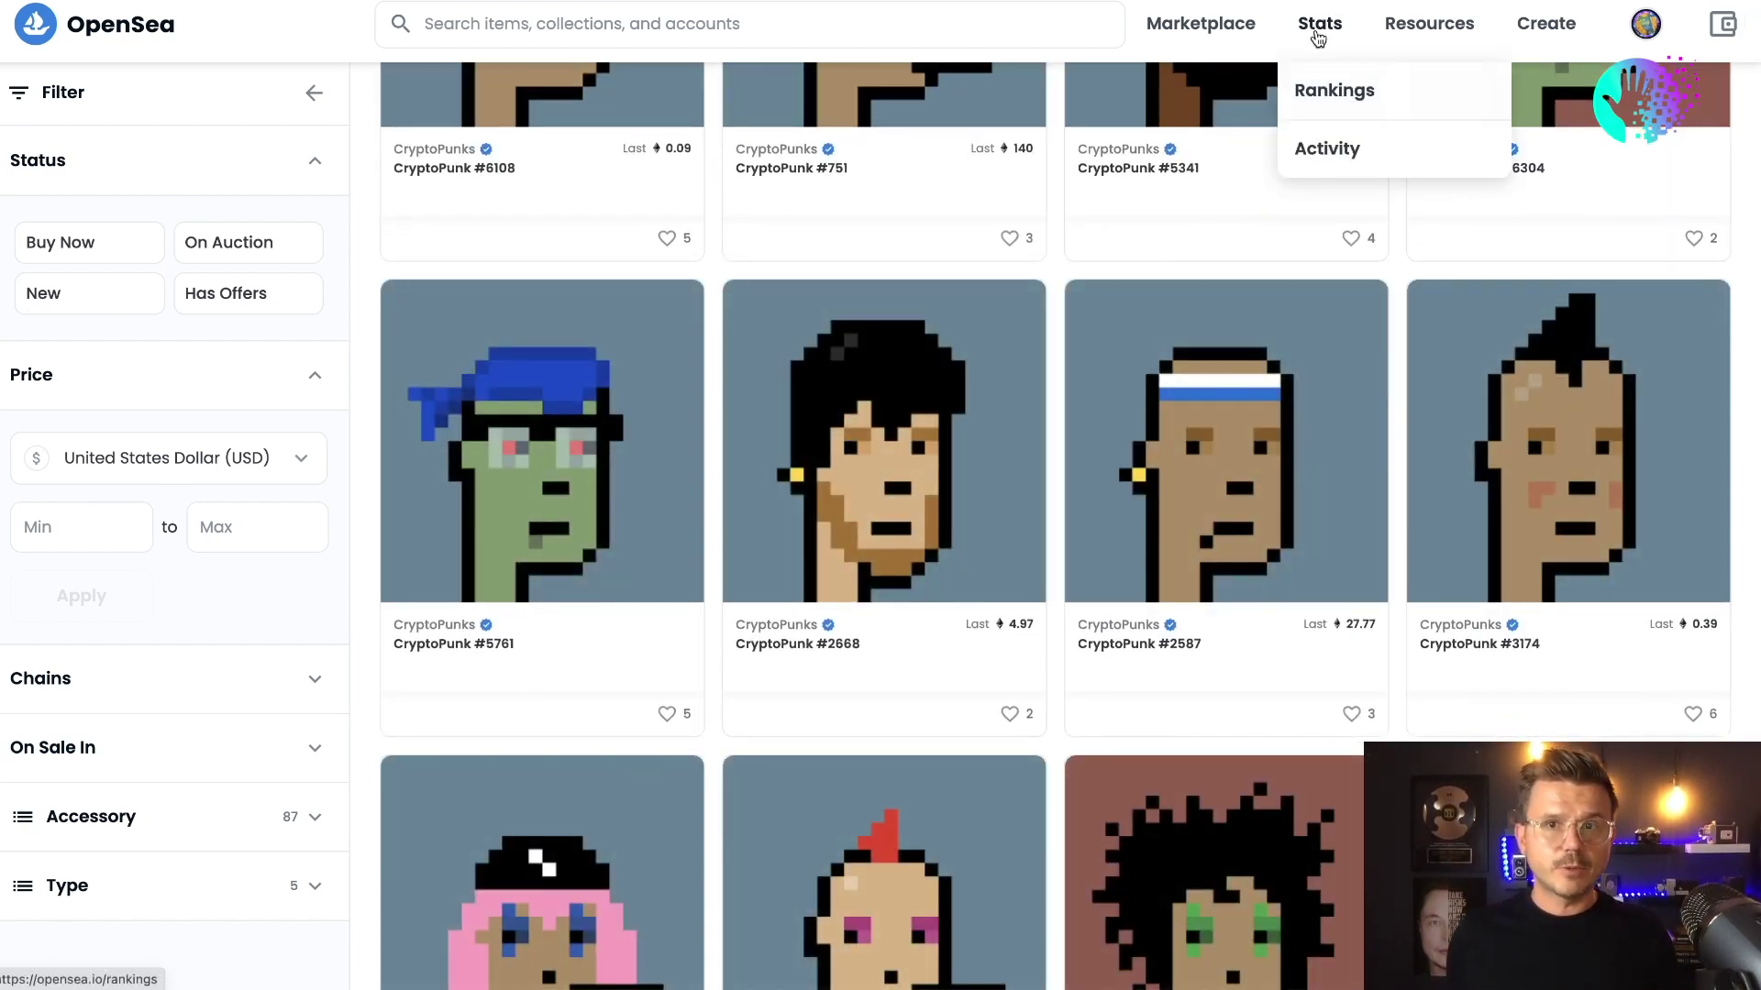
click(1321, 99)
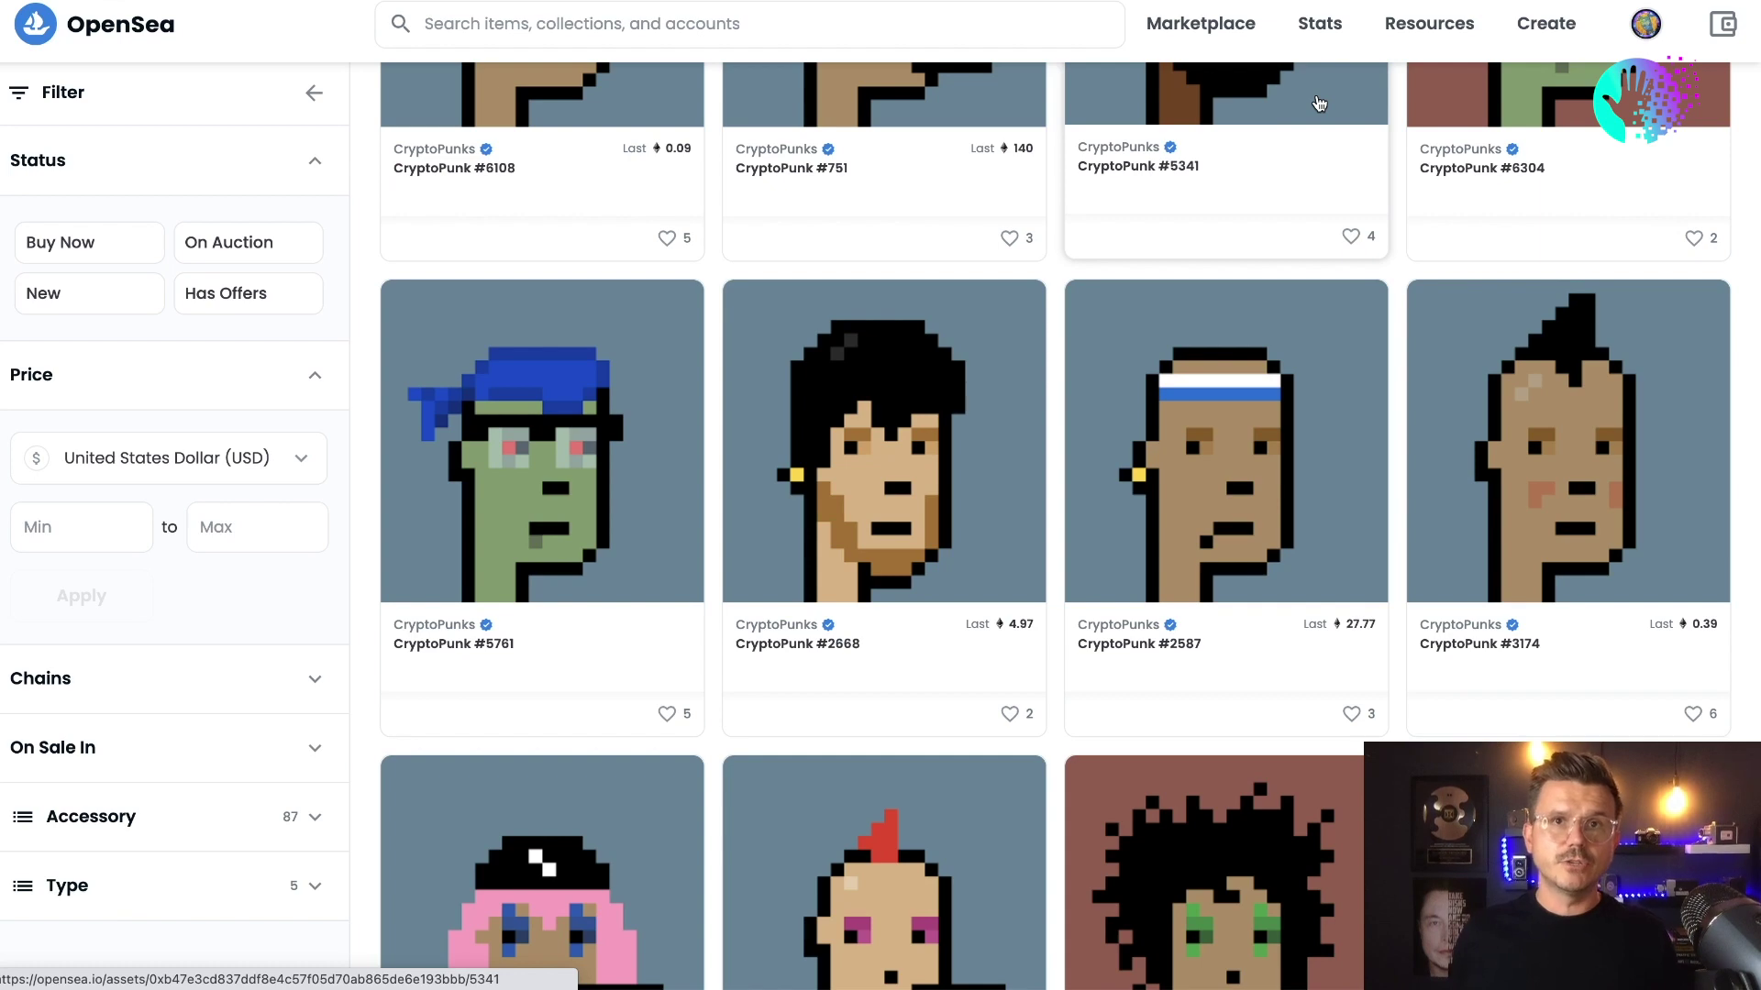
scroll(113, 322, down, 3)
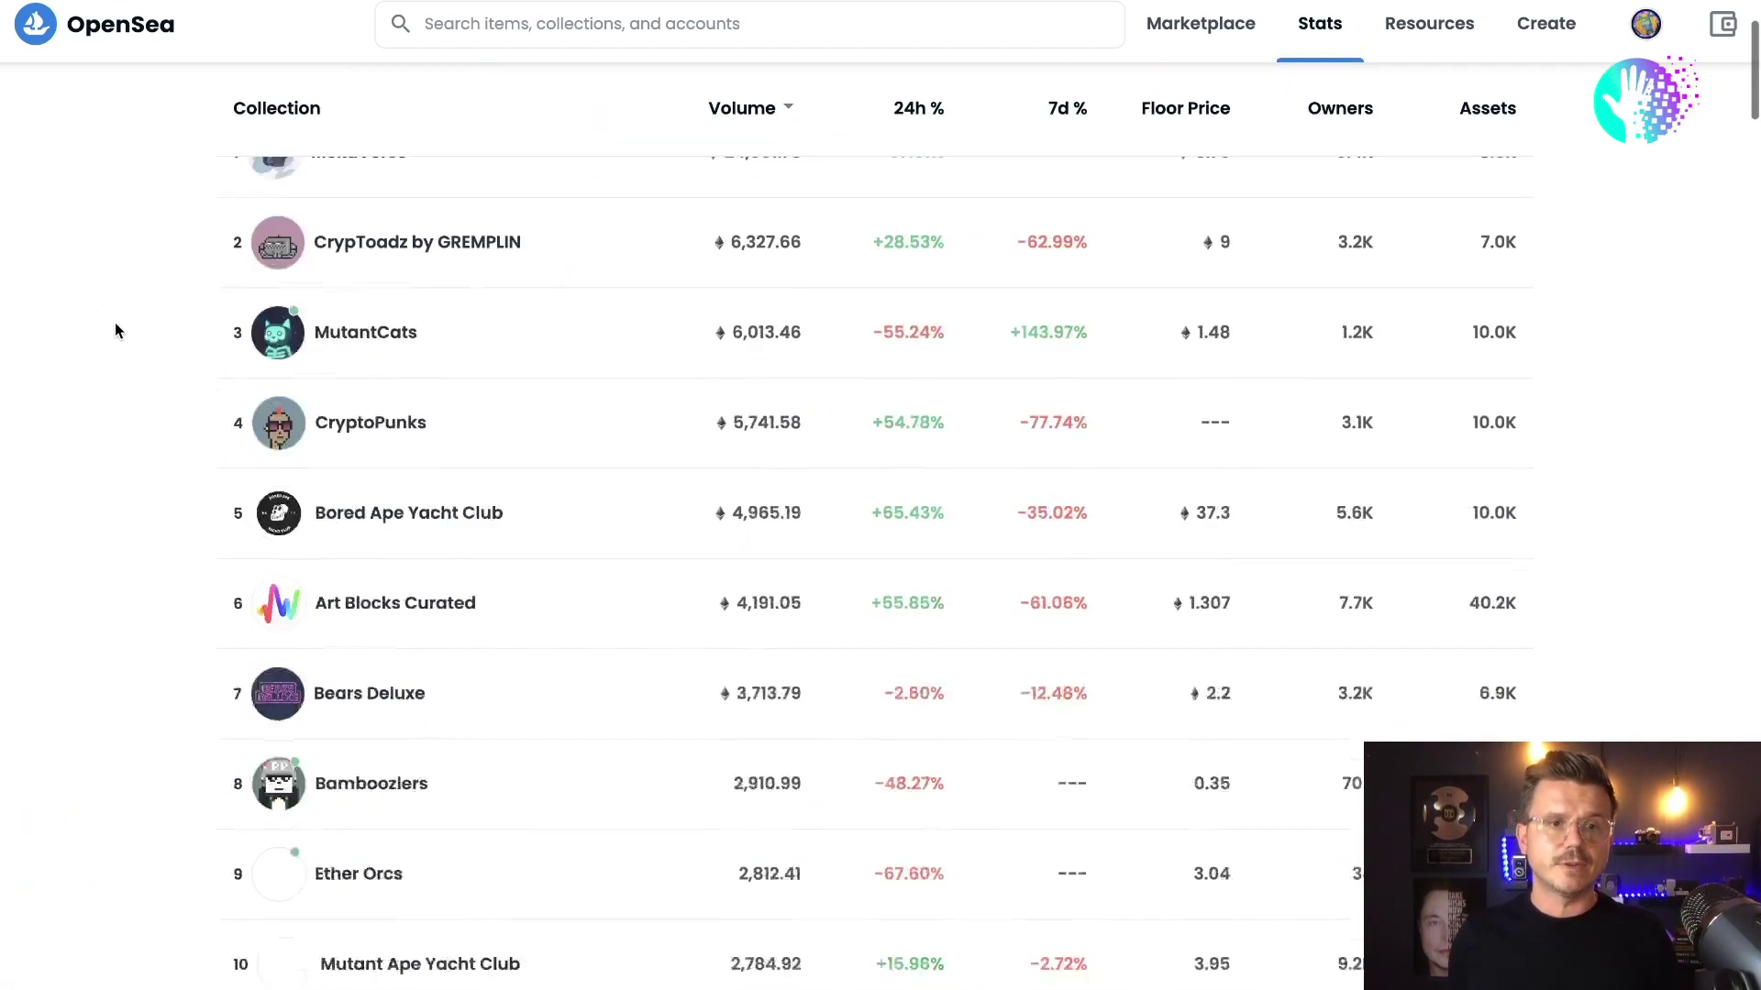
scroll(114, 330, up, 2)
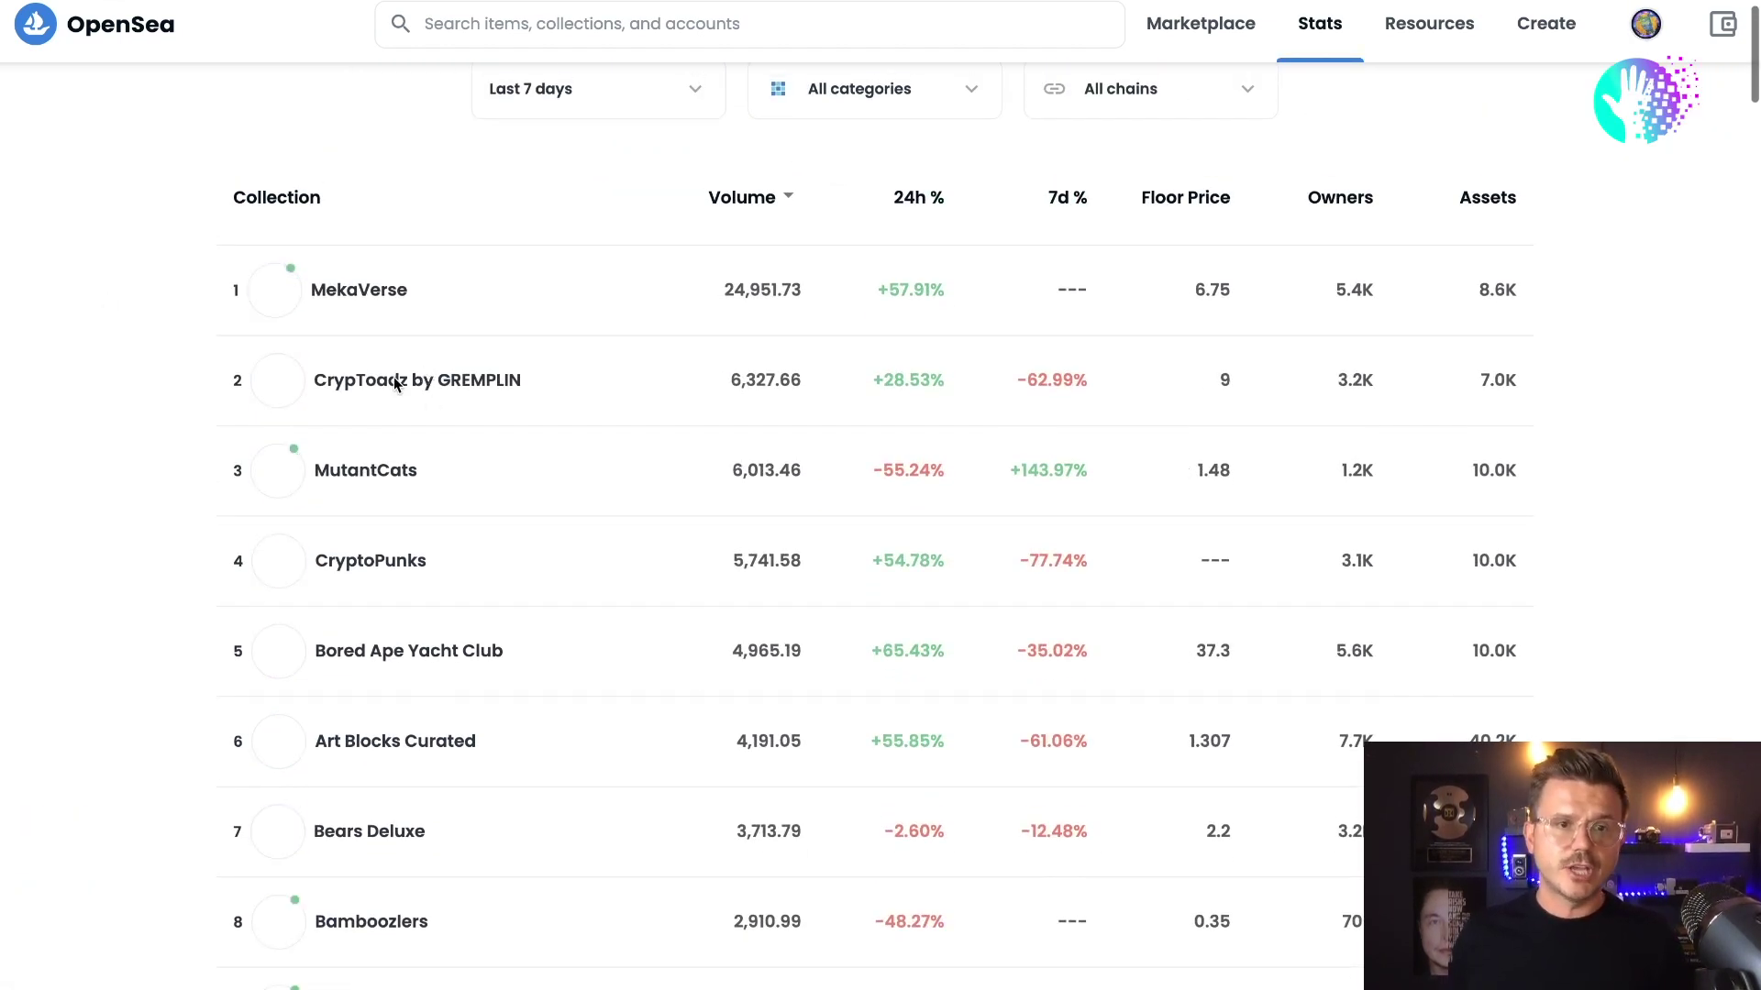
scroll(358, 523, down, 1)
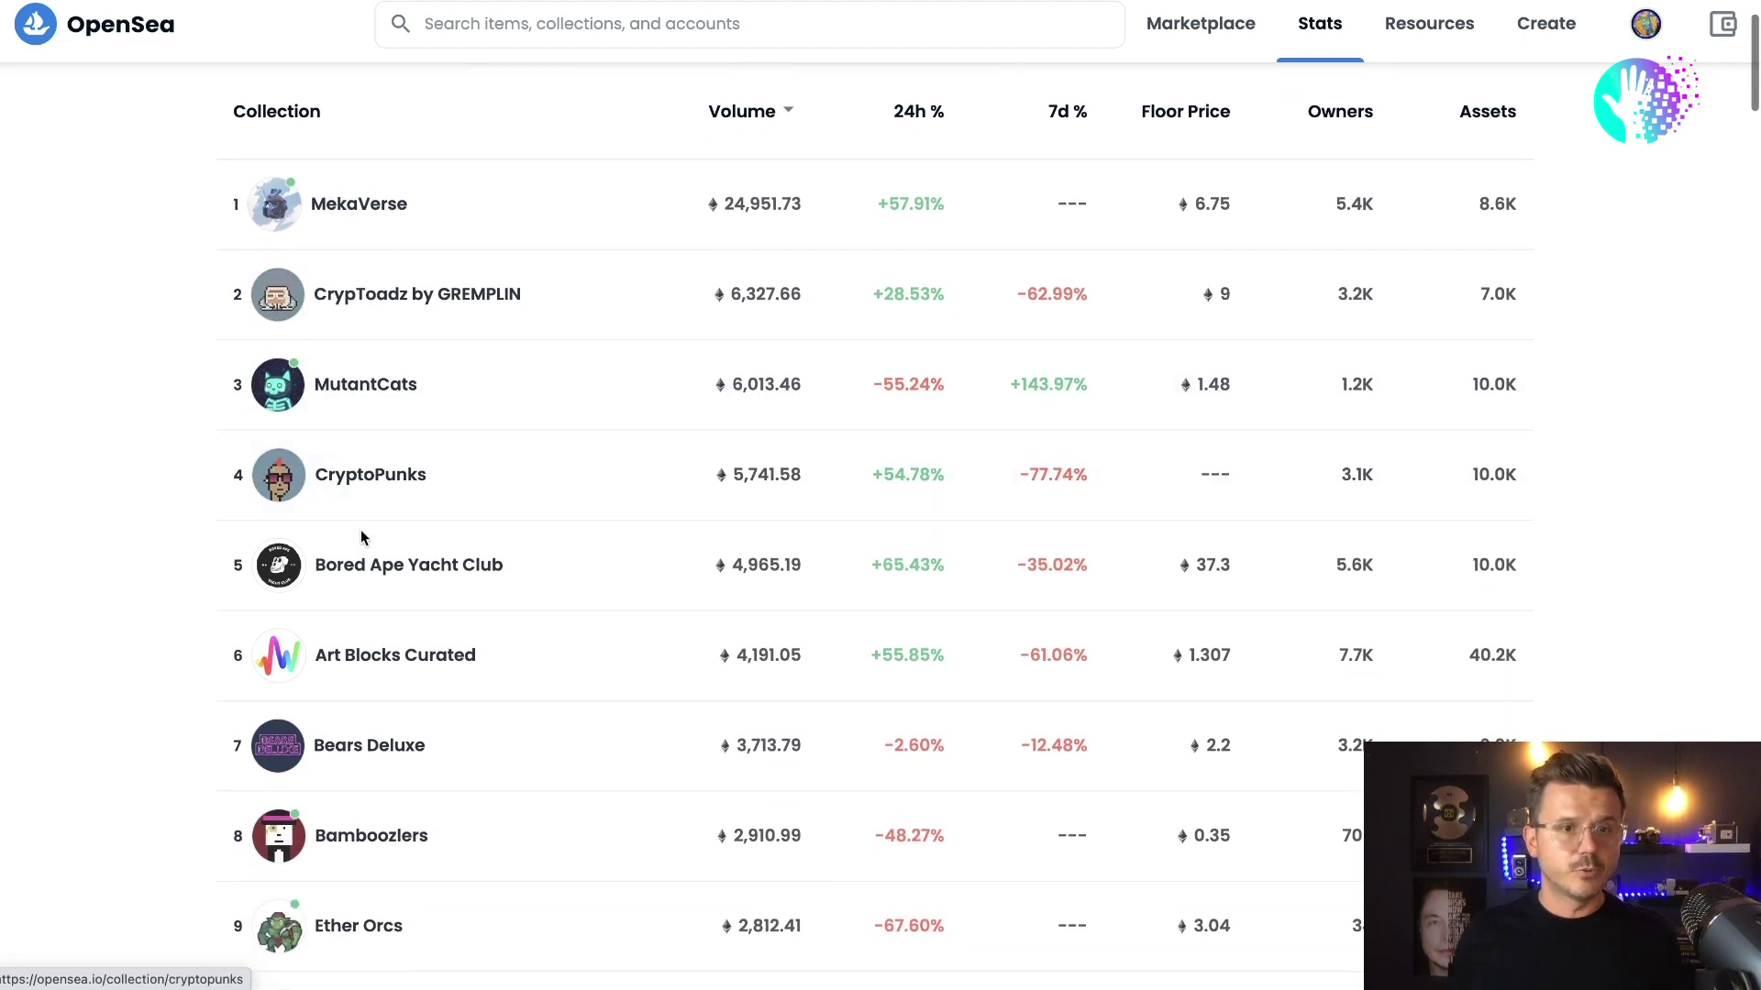
Open the Bored Ape Yacht Club collection from the rankings and look through its details, items and trait filters.
click(228, 472)
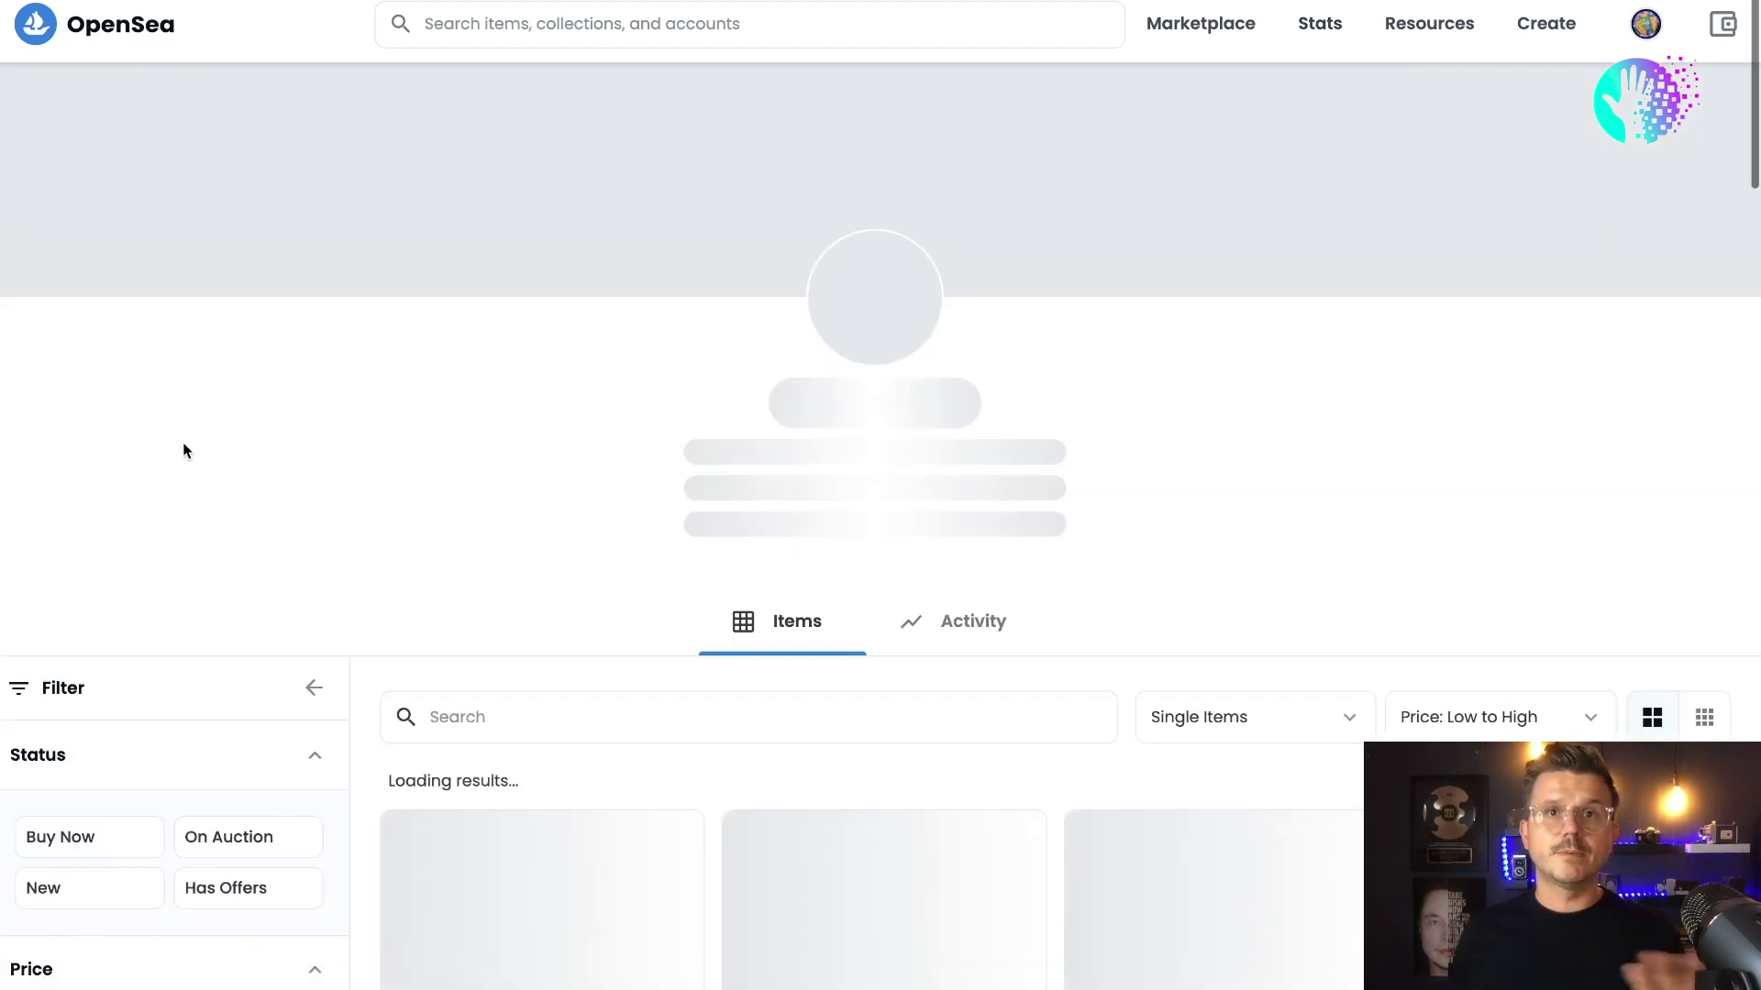
scroll(201, 424, down, 4)
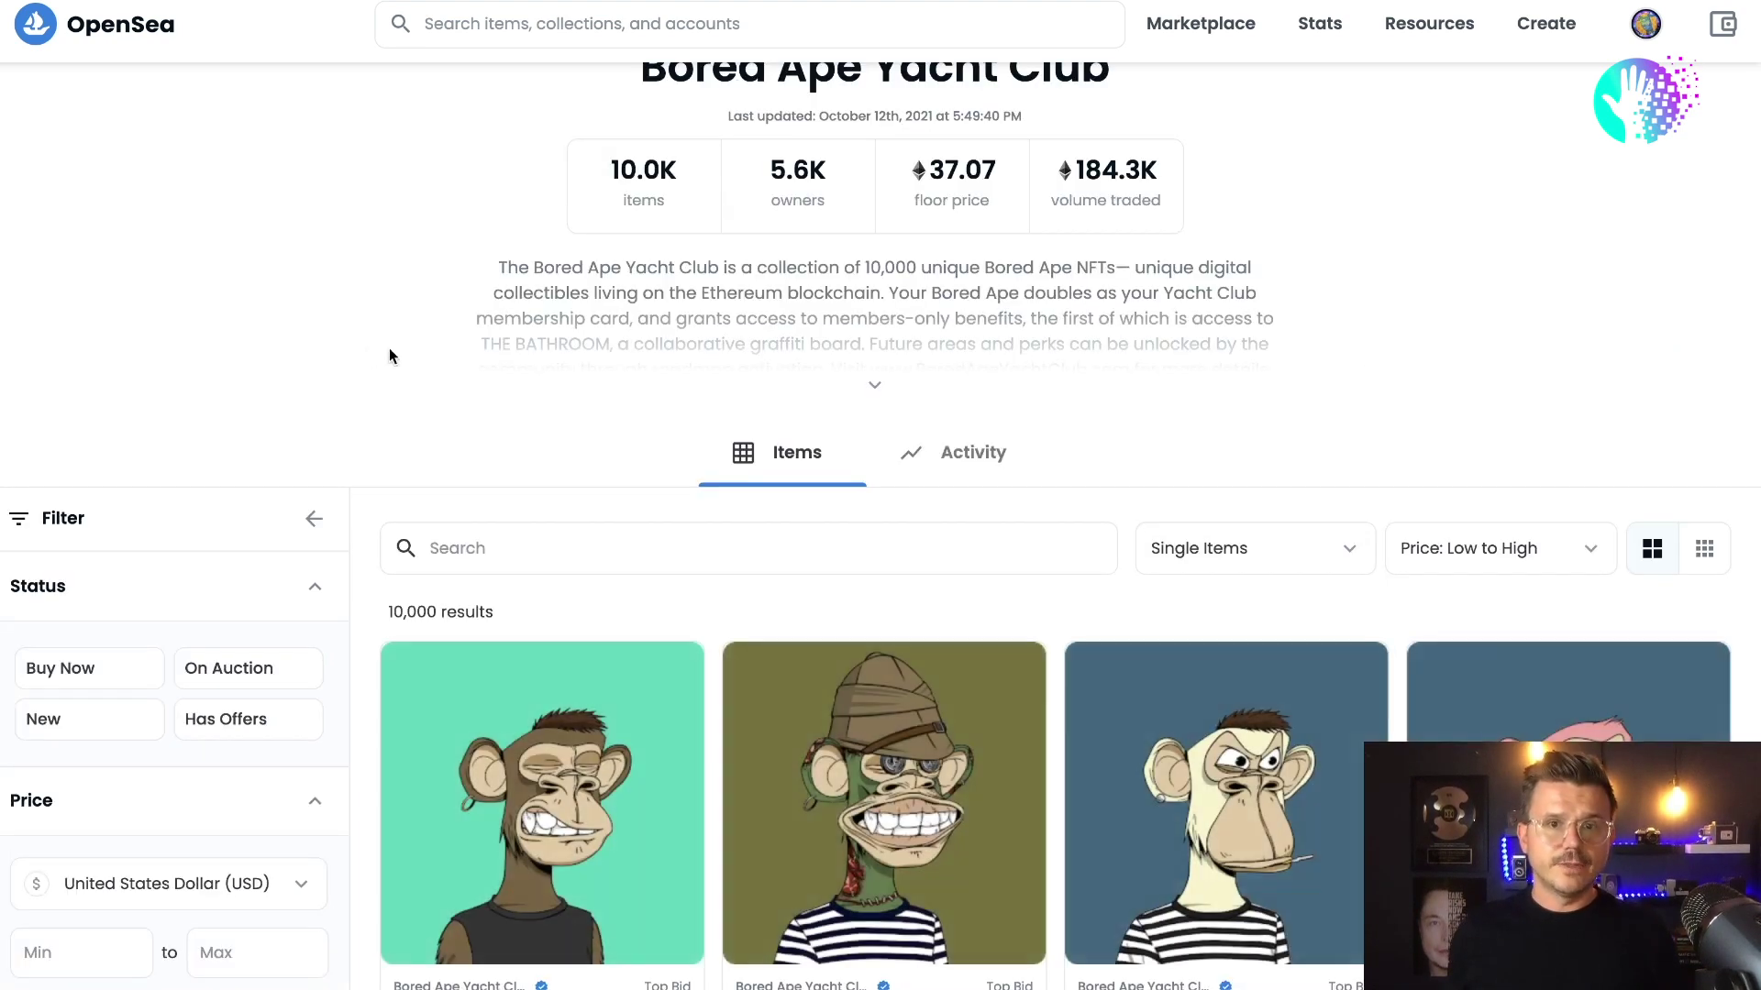
scroll(302, 271, down, 5)
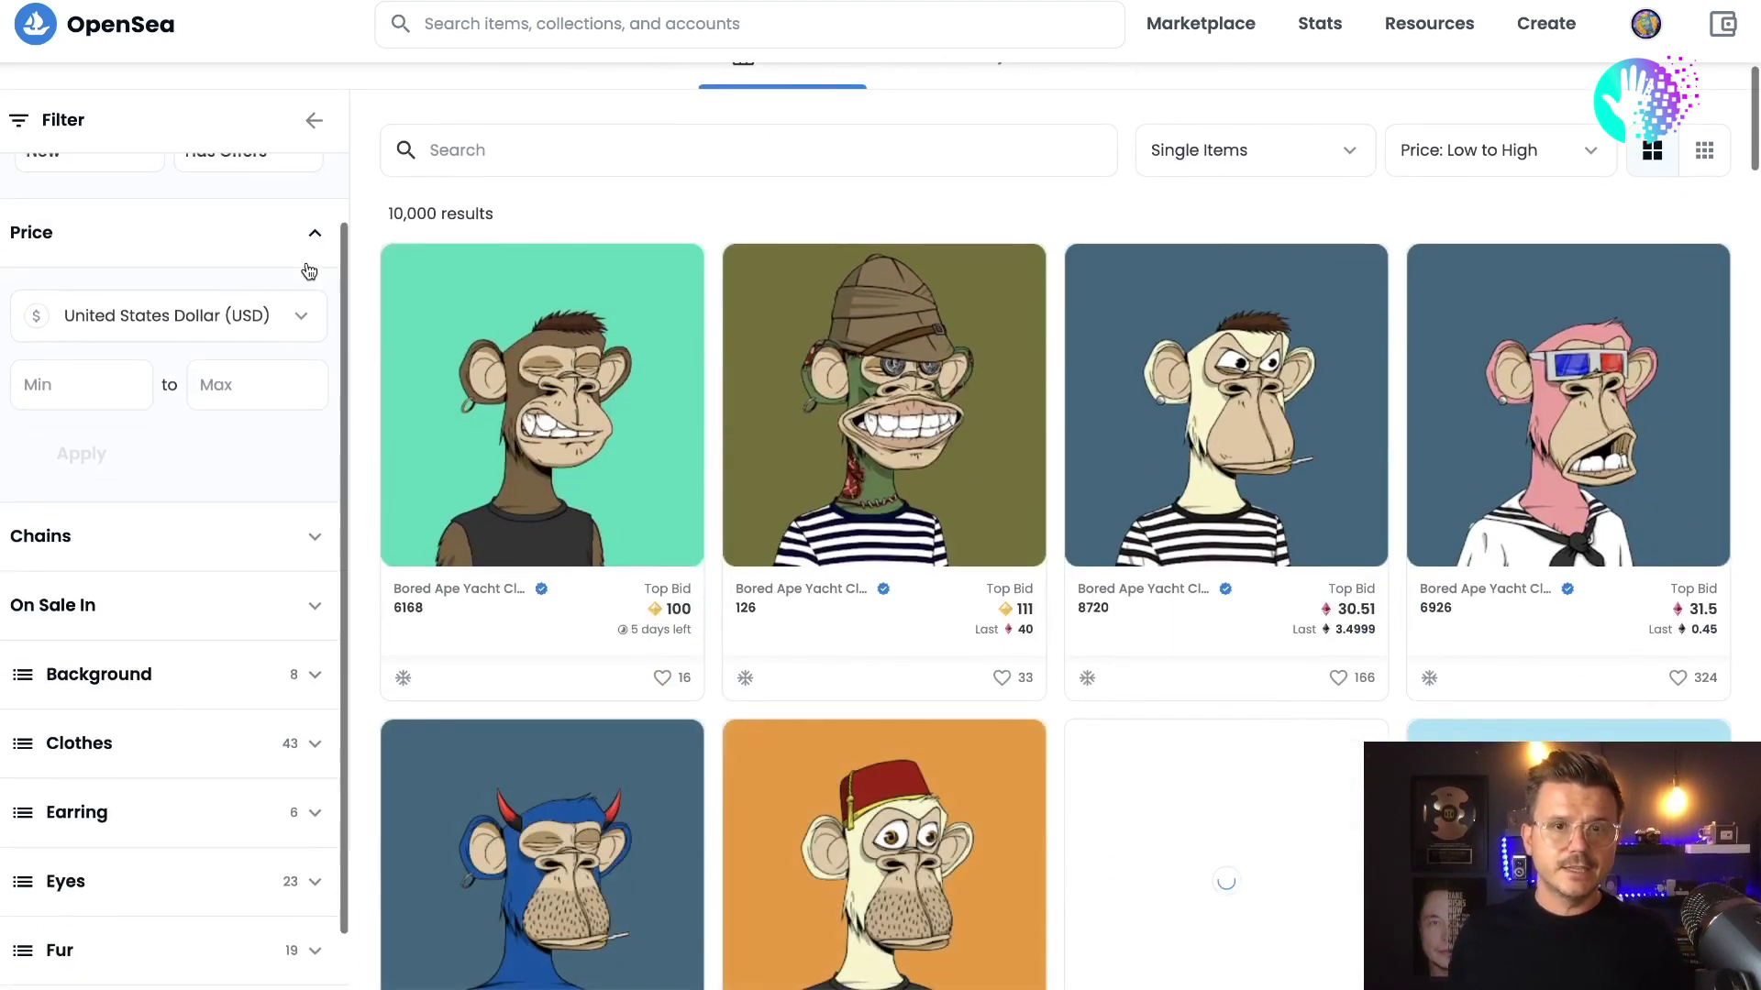
scroll(359, 275, down, 2)
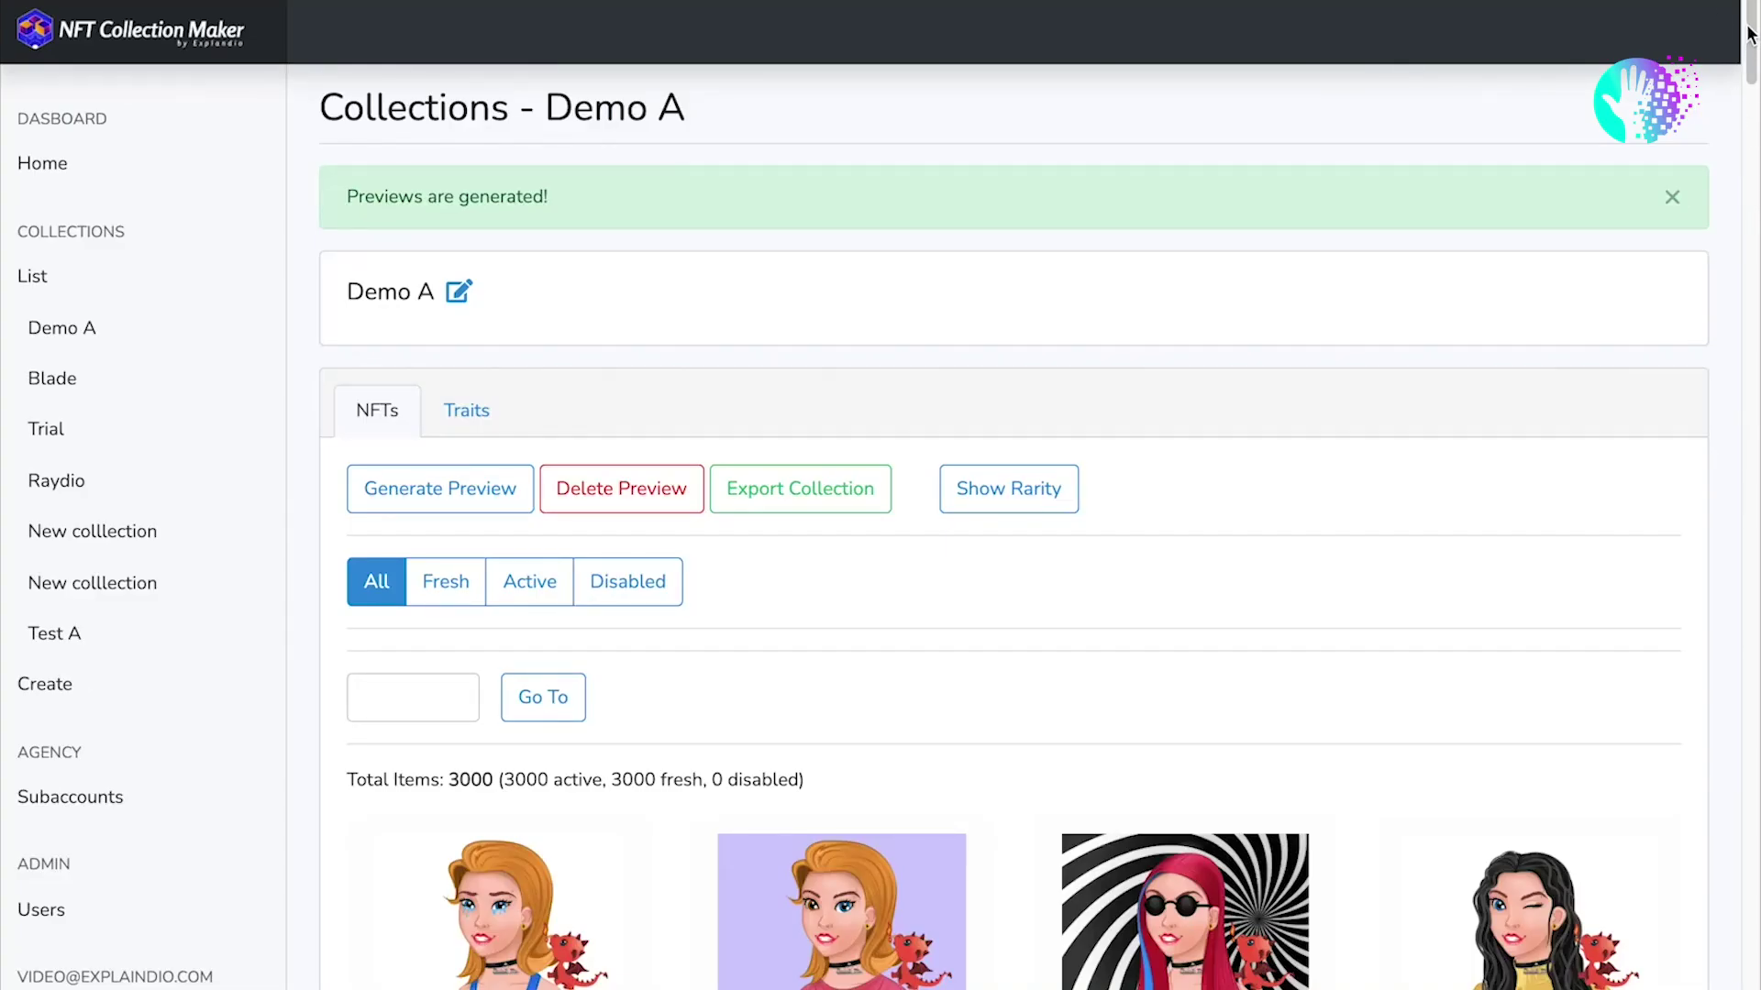
In NFT Collection Maker, create and save a new collection titled Demo B.
mouse_move(1750, 36)
mouse_down()
mouse_move(1729, 259)
mouse_move(1750, 23)
mouse_up()
click(40, 688)
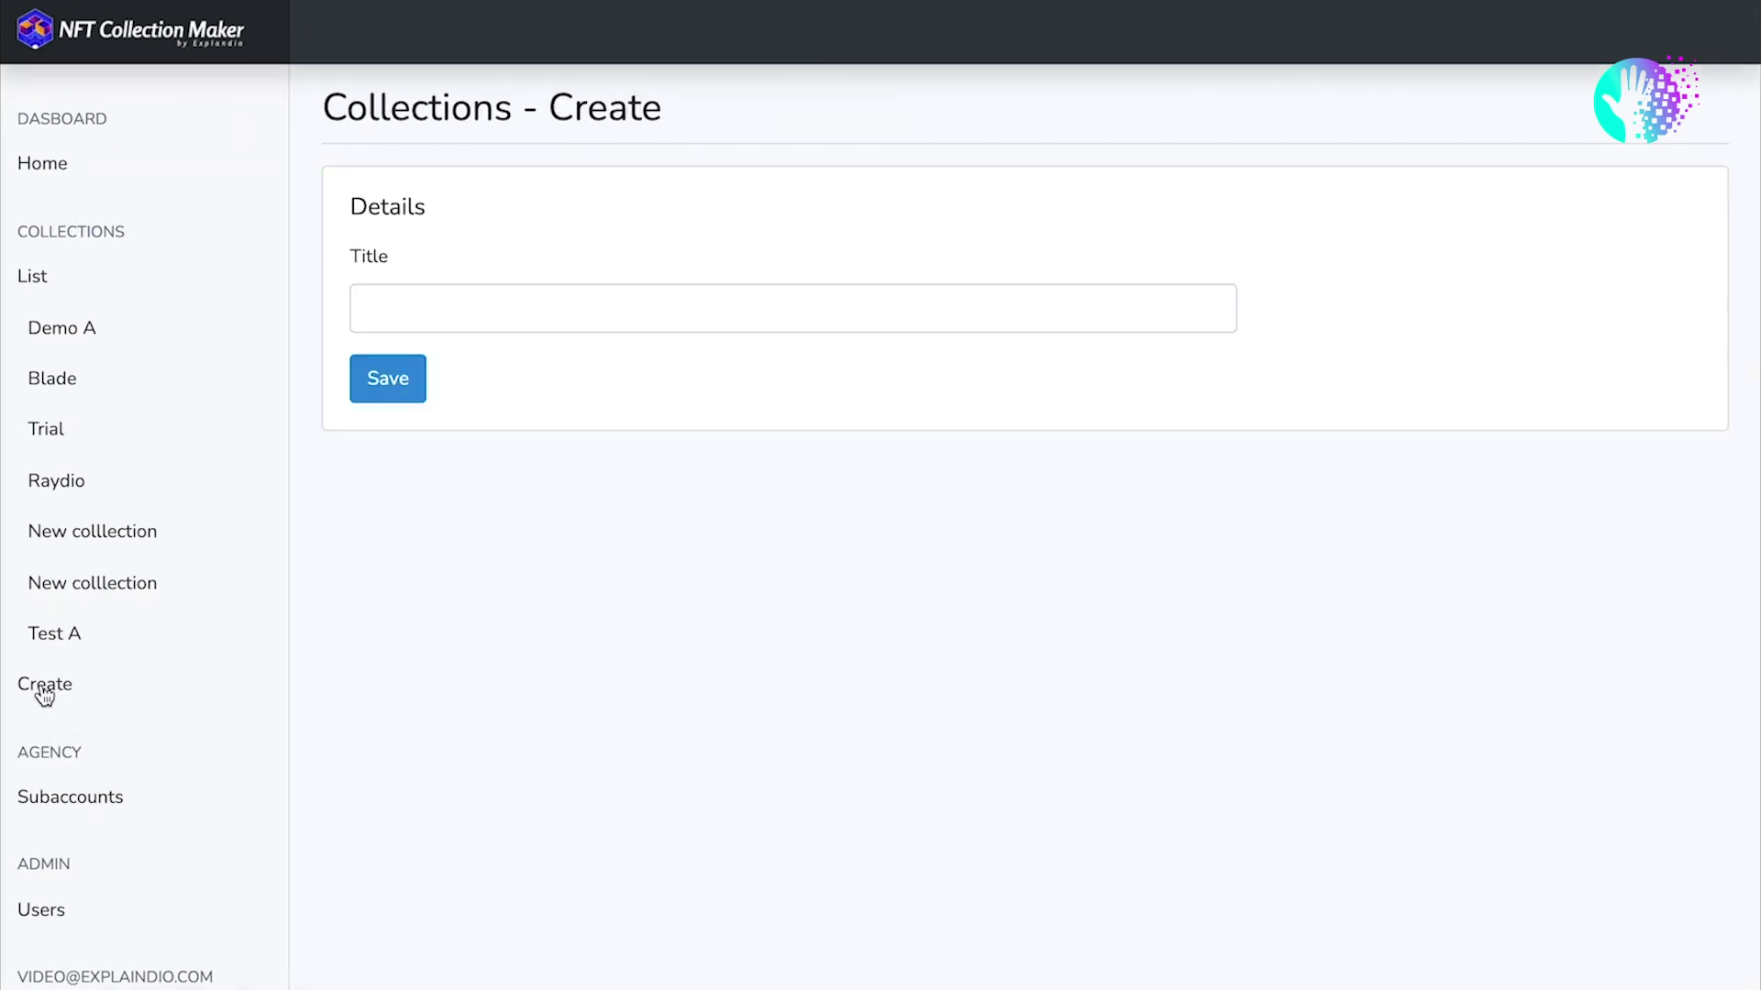
click(382, 306)
text(D)
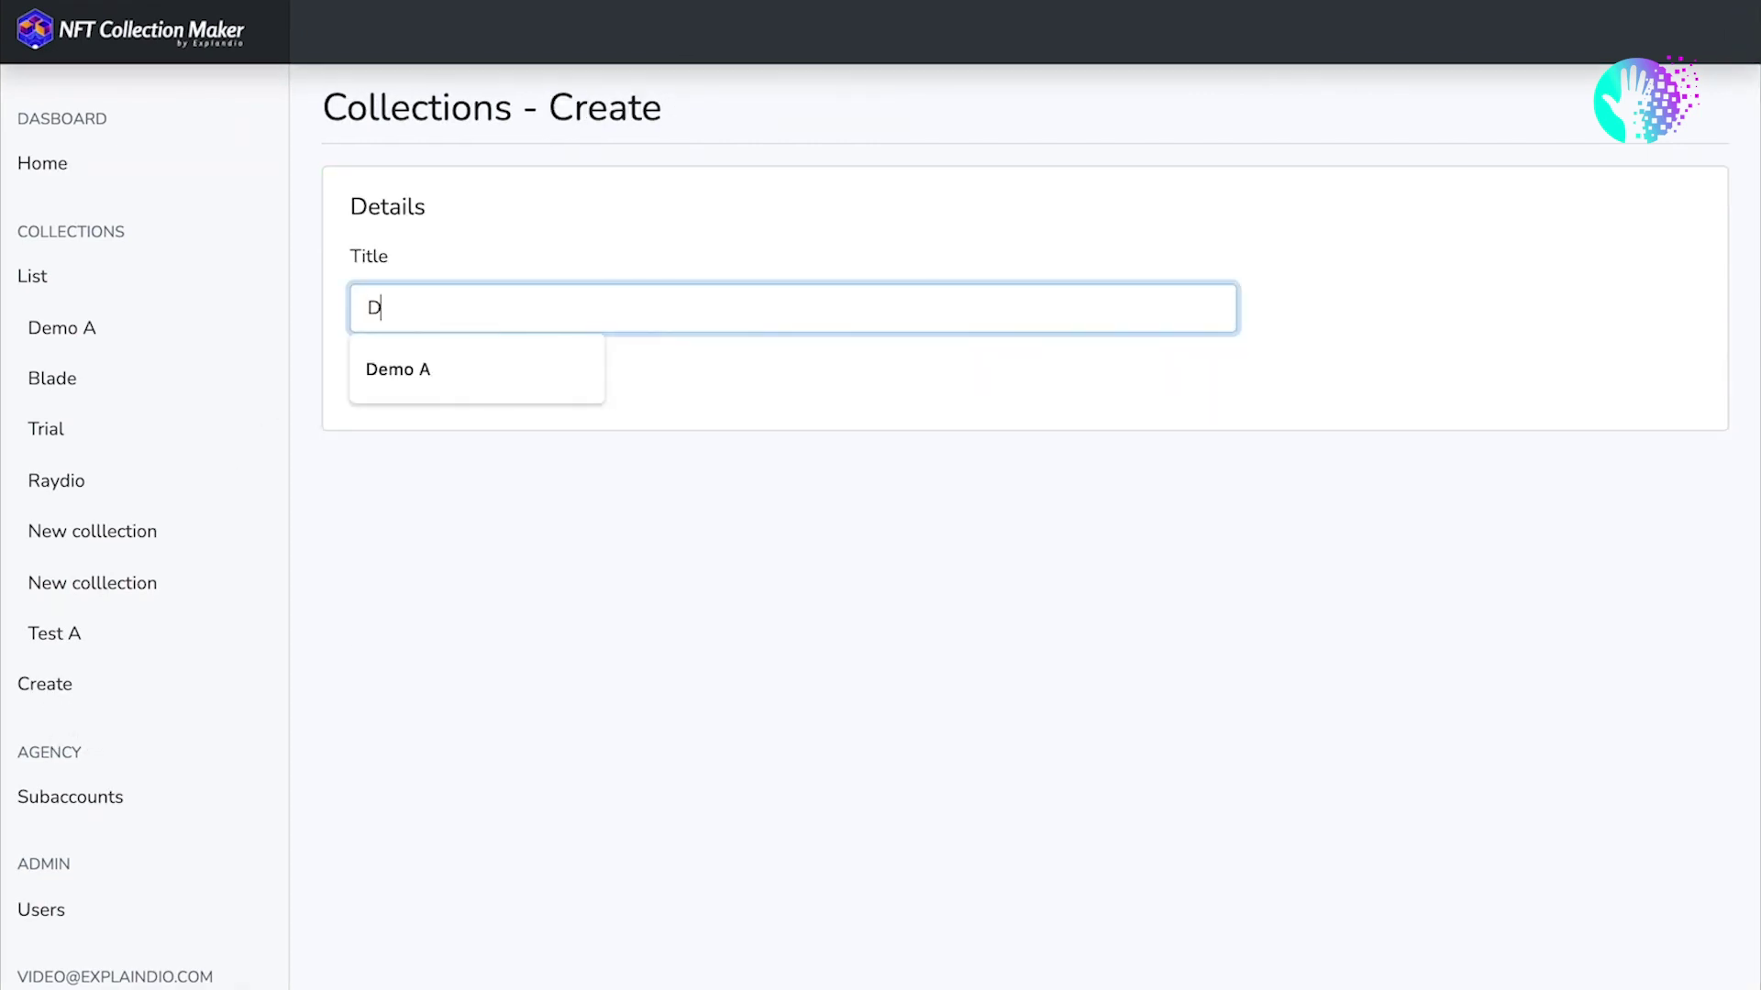
text(emo B)
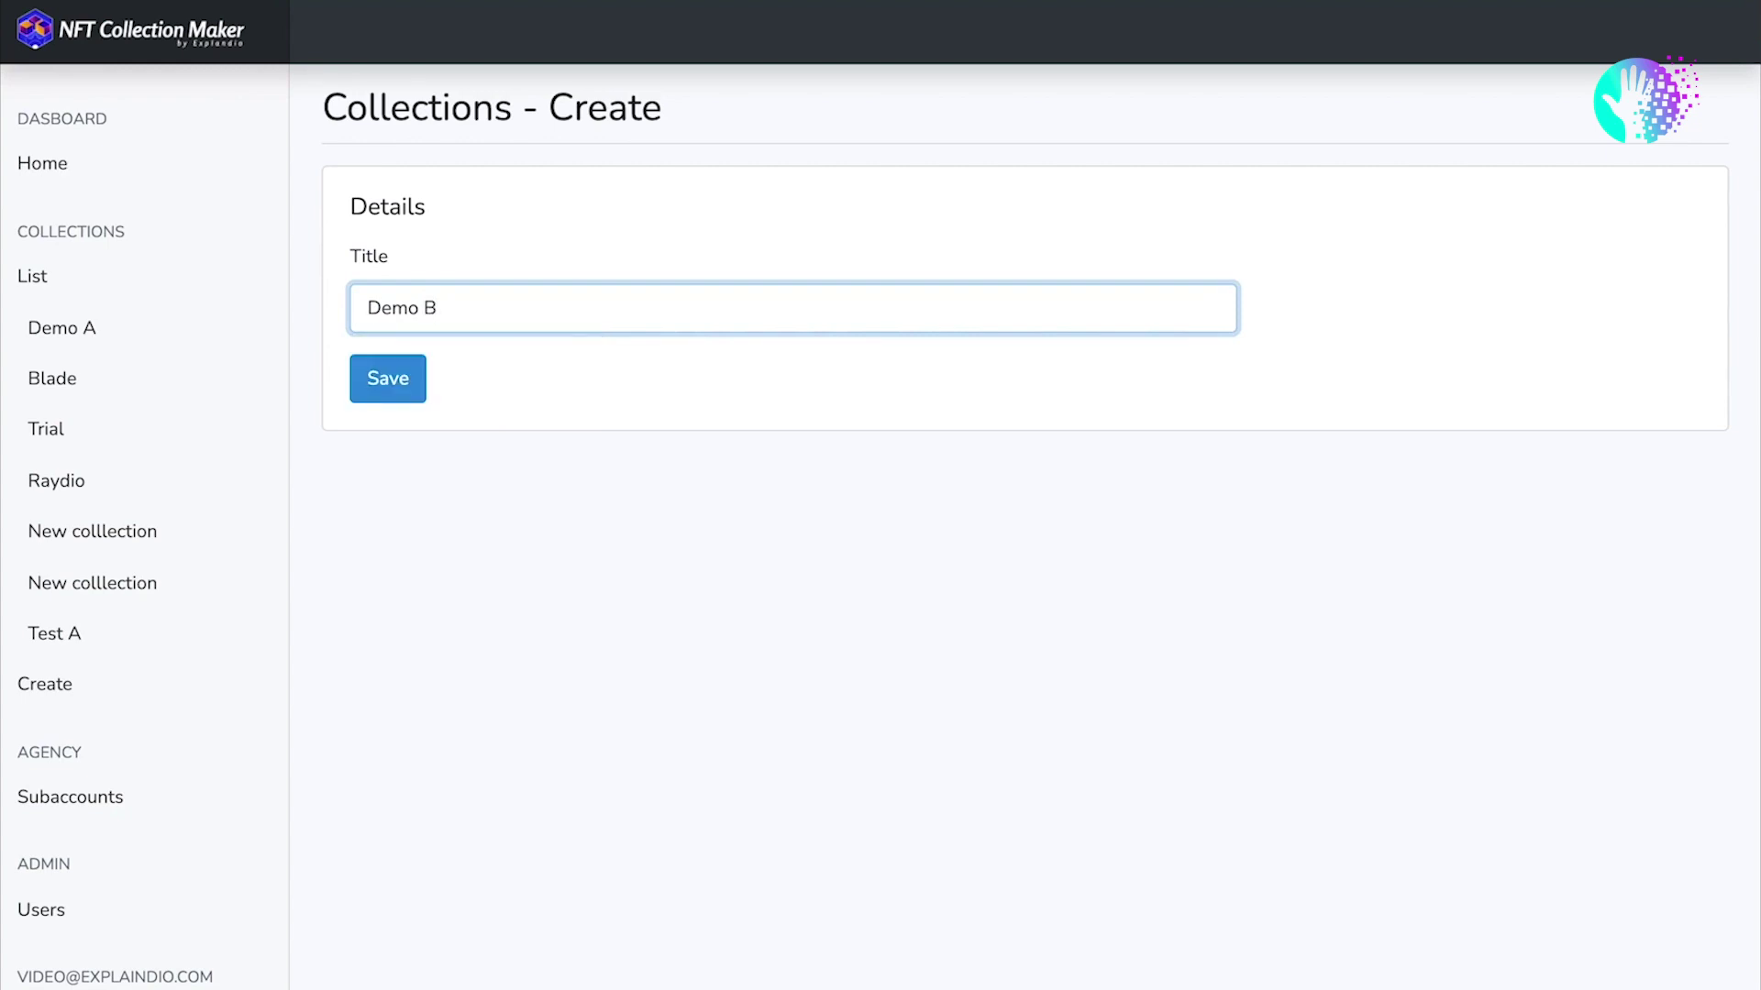
click(392, 389)
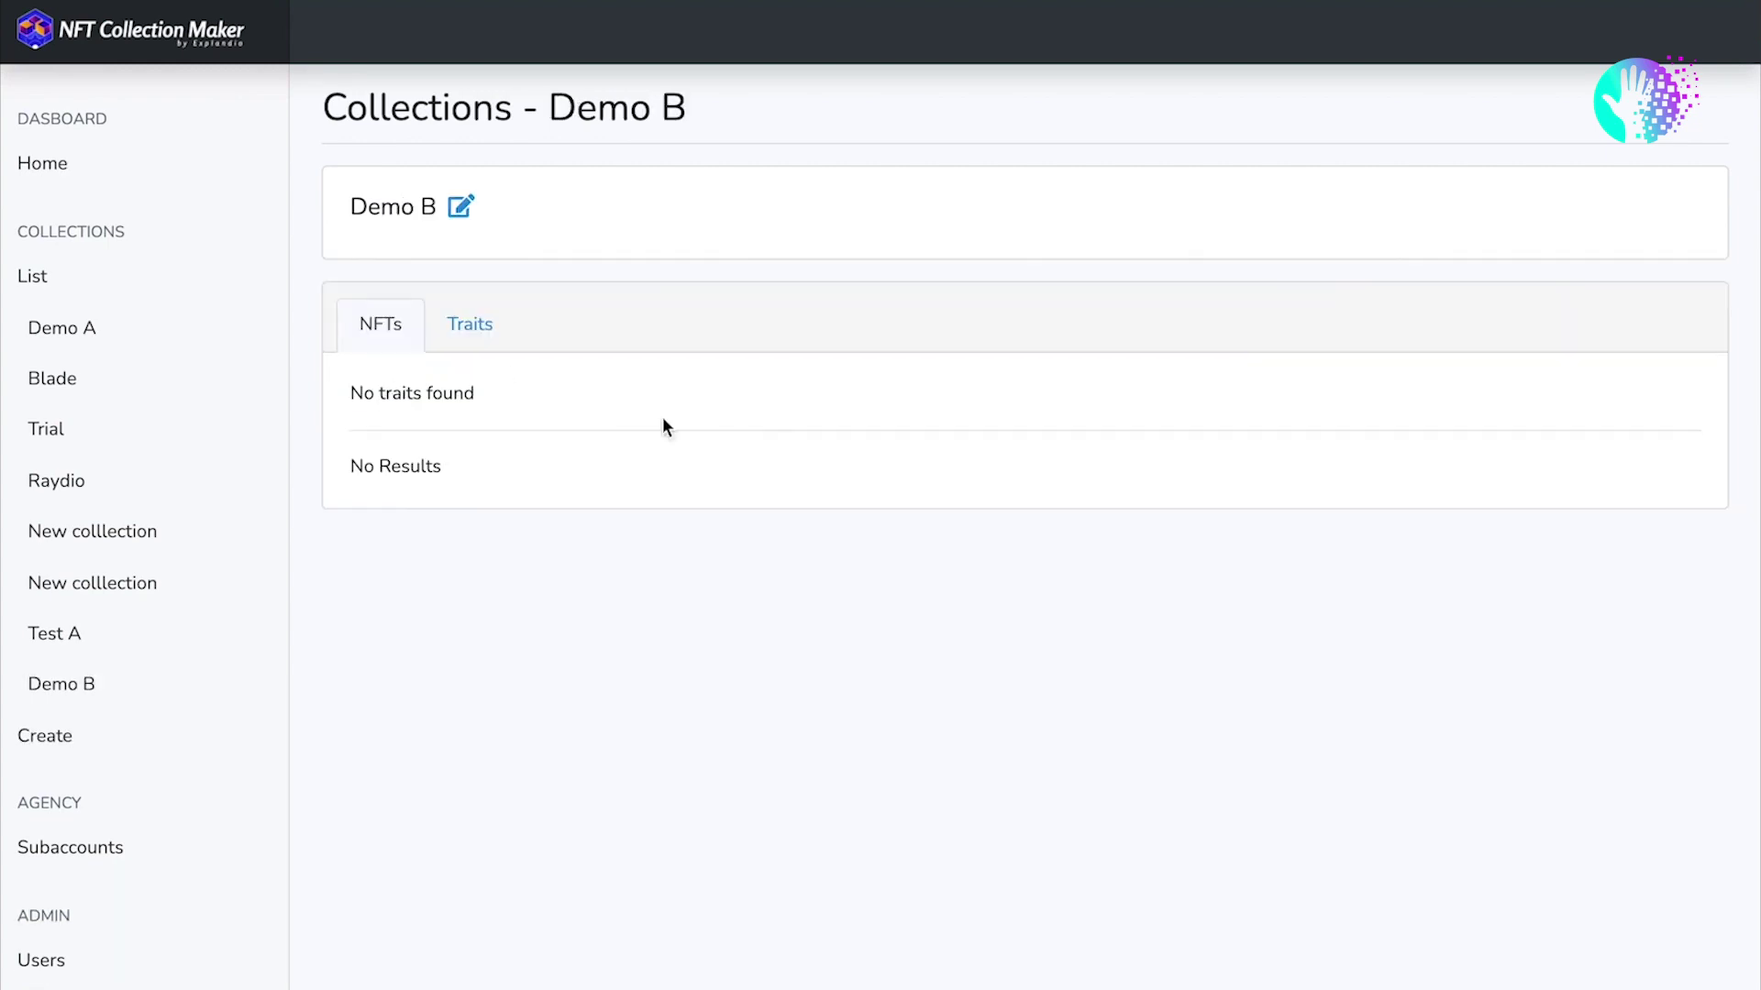
Add a trait named Background with default layer 1 to the Demo B collection and save it.
click(466, 338)
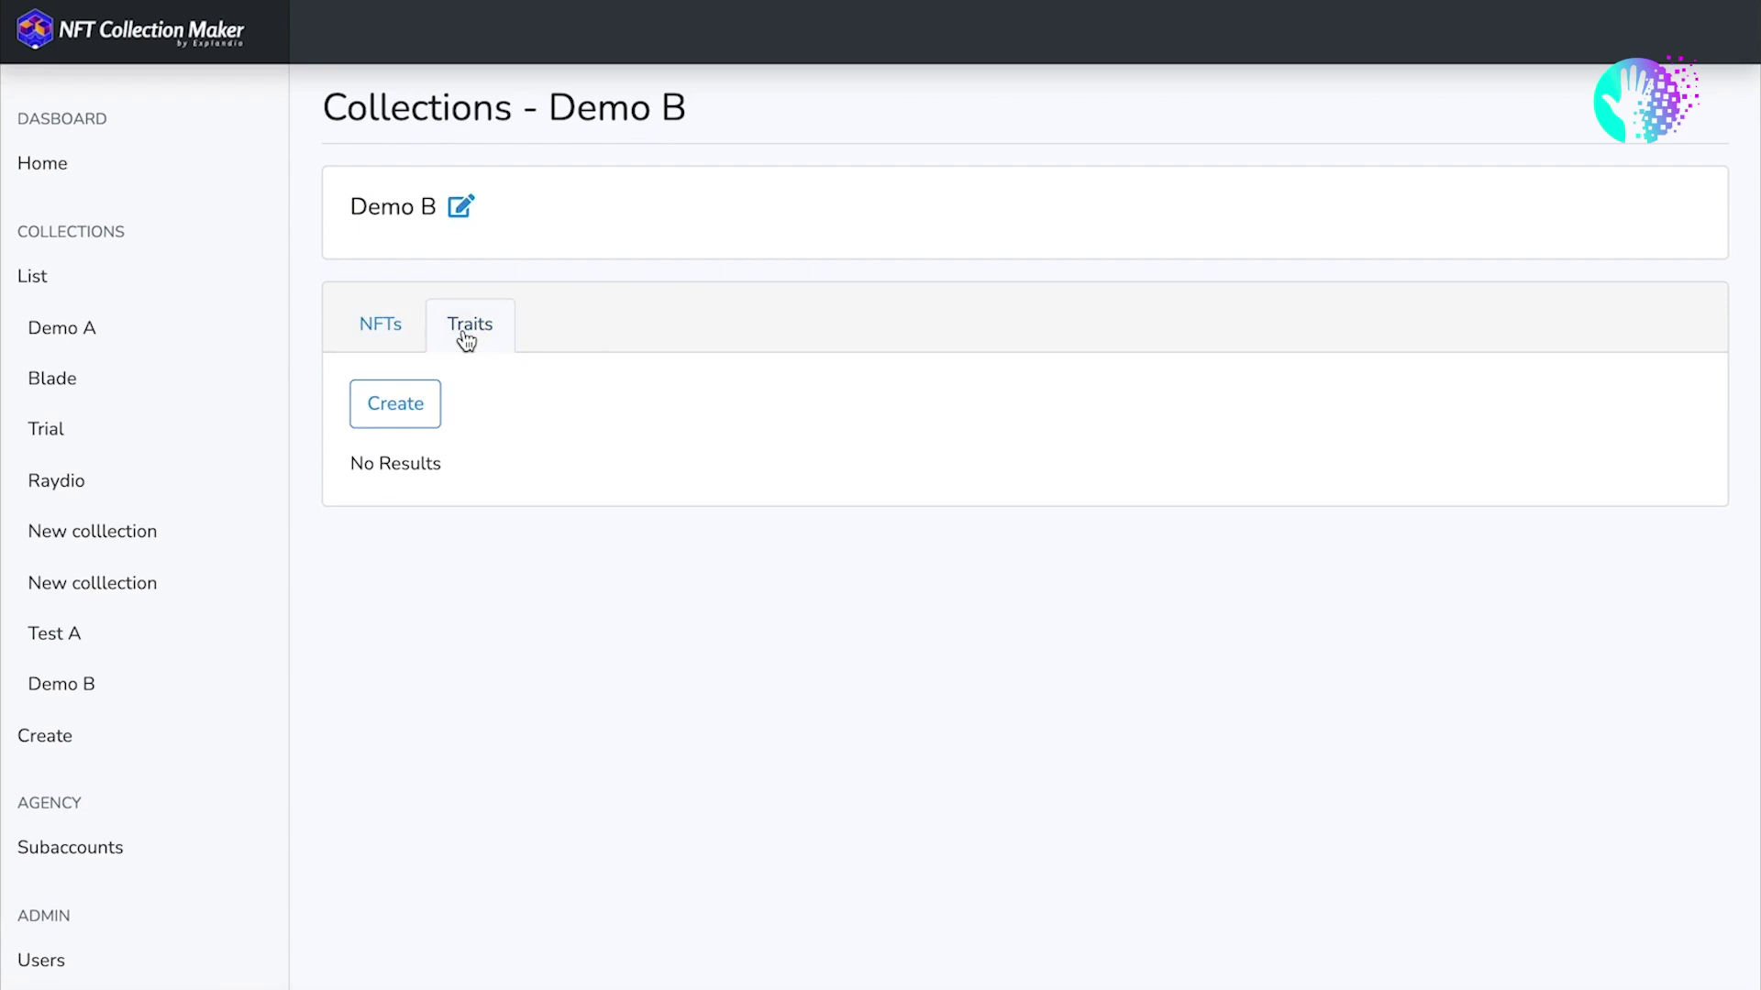
click(419, 420)
click(433, 554)
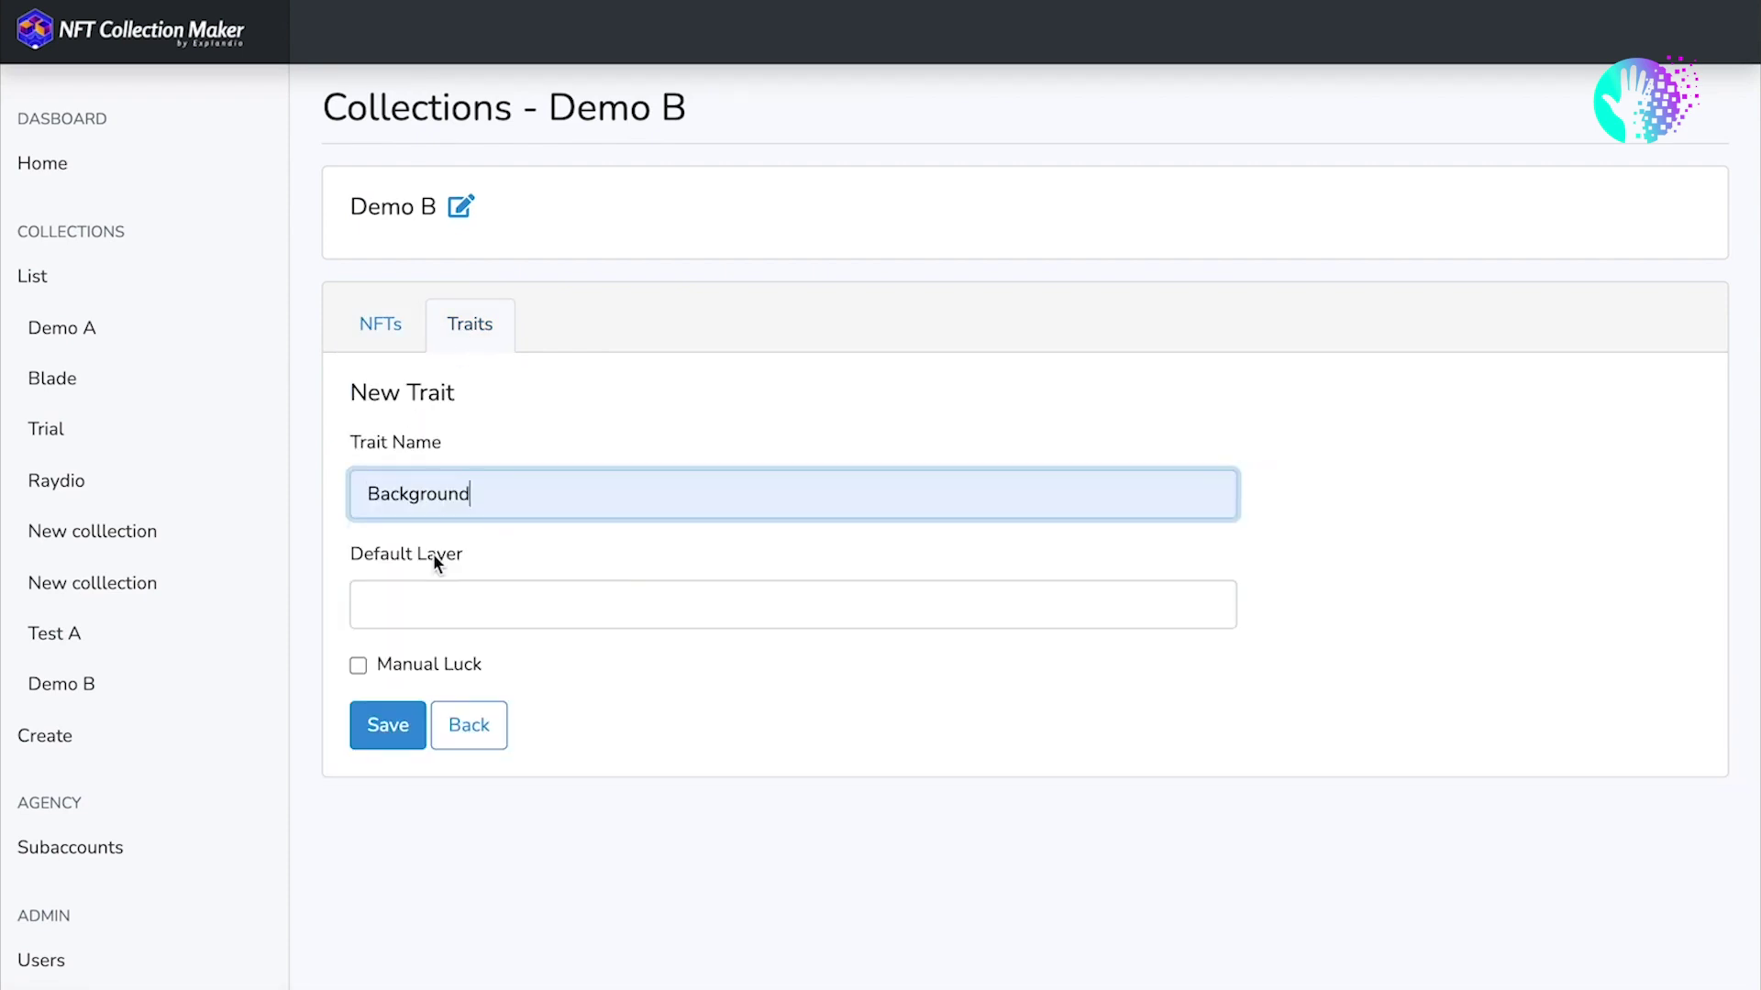
click(494, 599)
text(1)
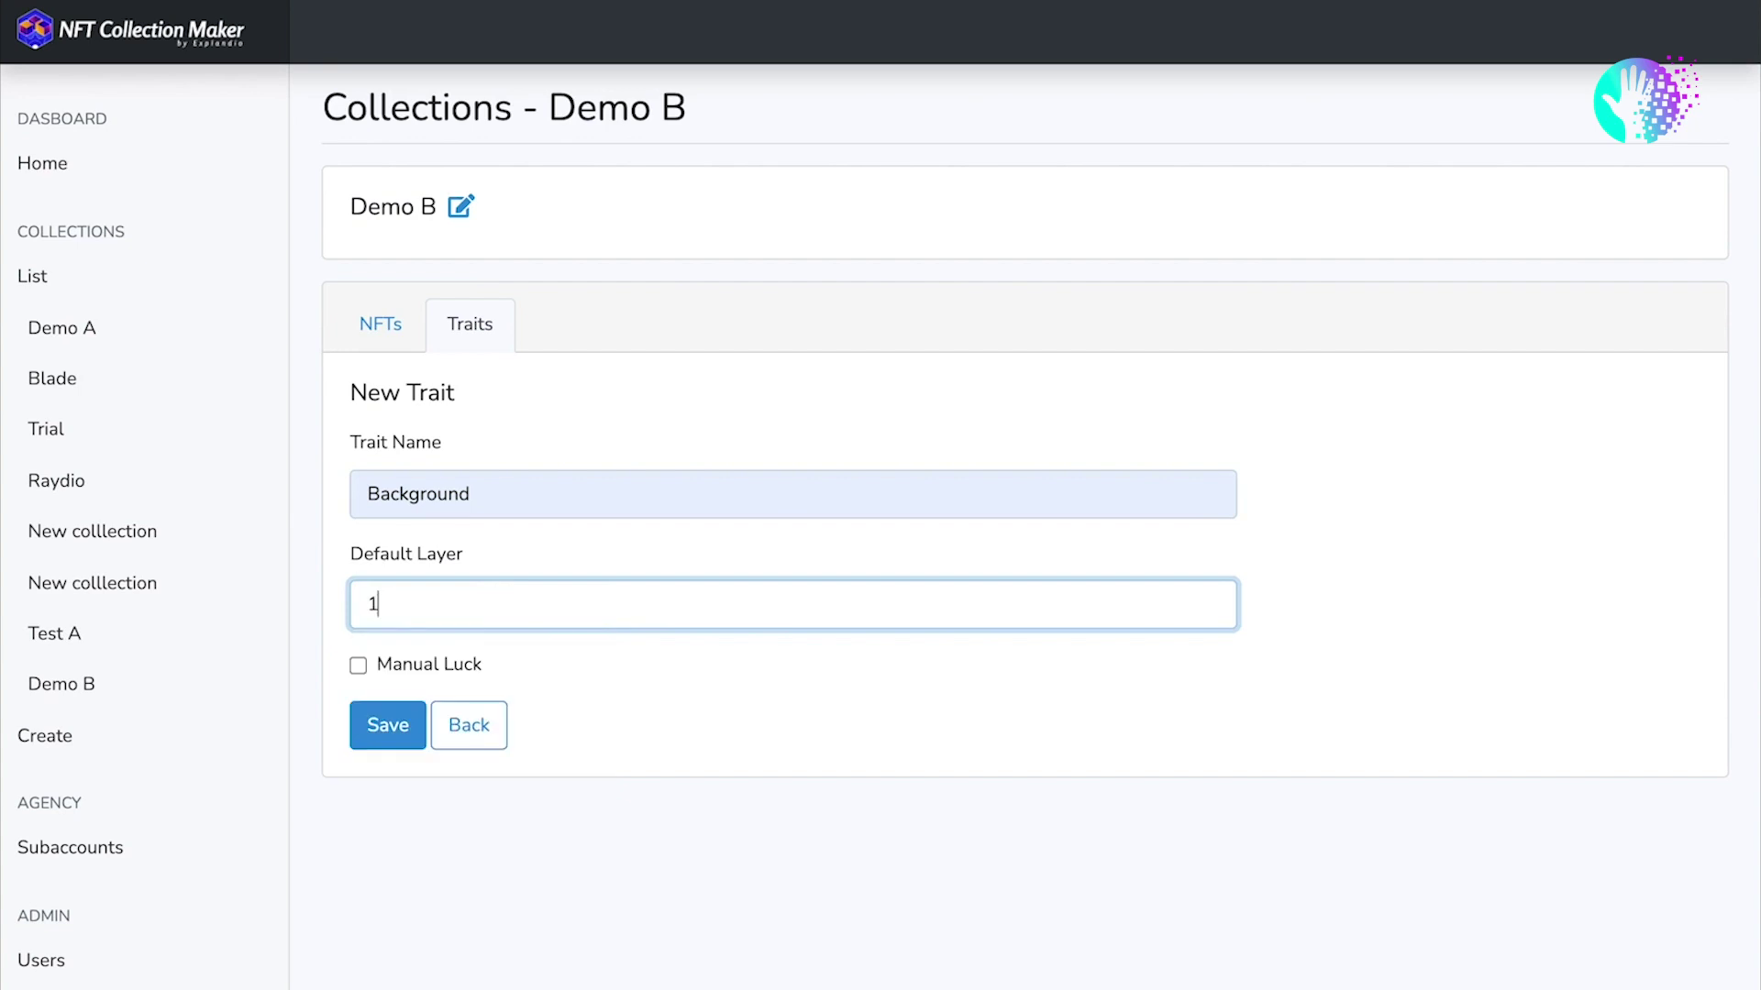
click(386, 728)
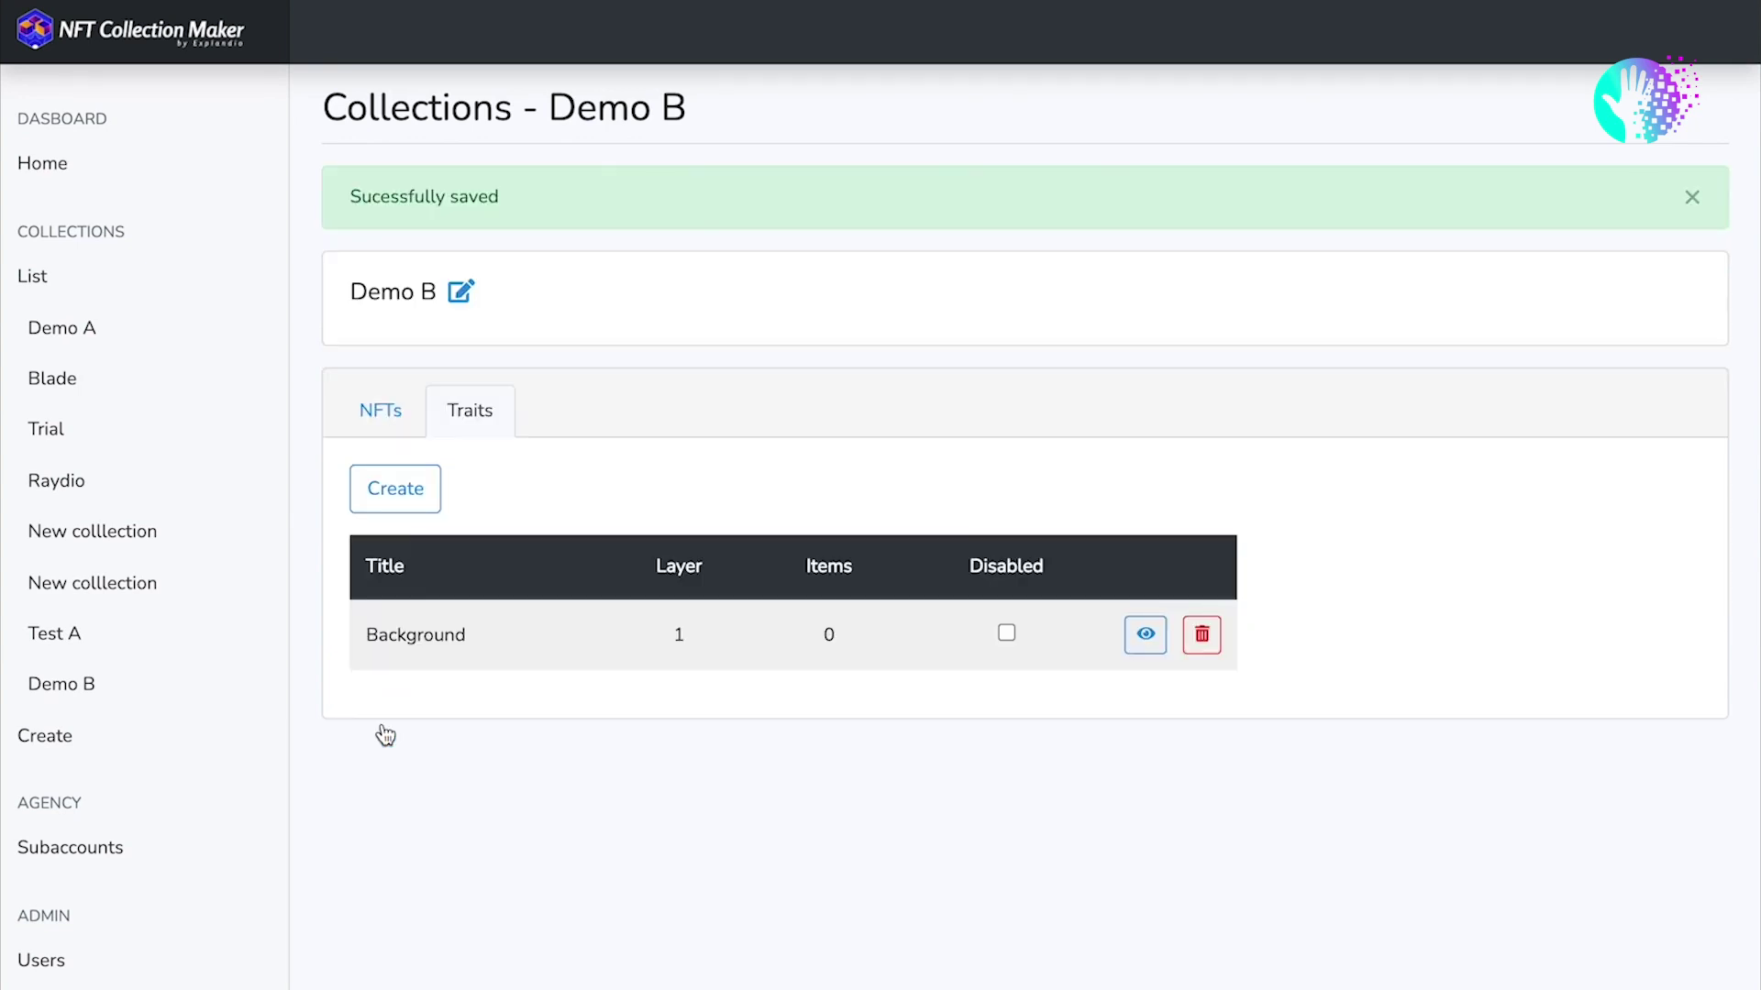
Add a second trait to Demo B named Body with default layer 2 and save it.
click(395, 507)
click(394, 510)
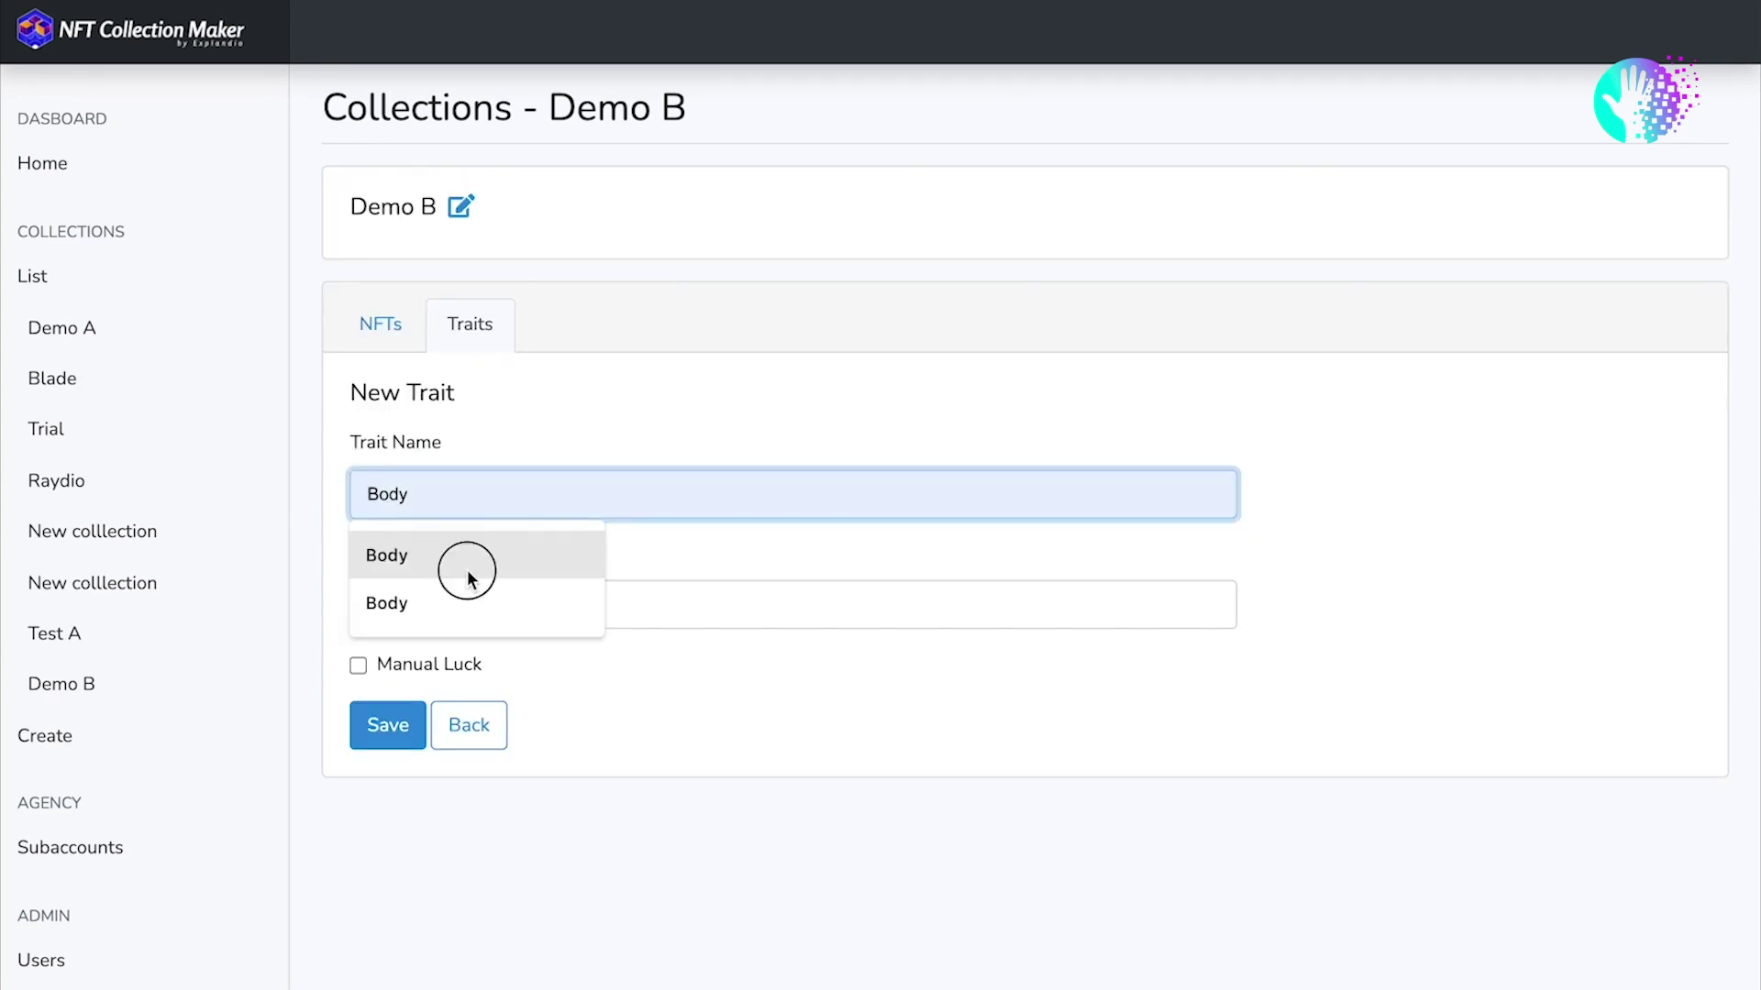
click(464, 572)
click(453, 600)
click(412, 711)
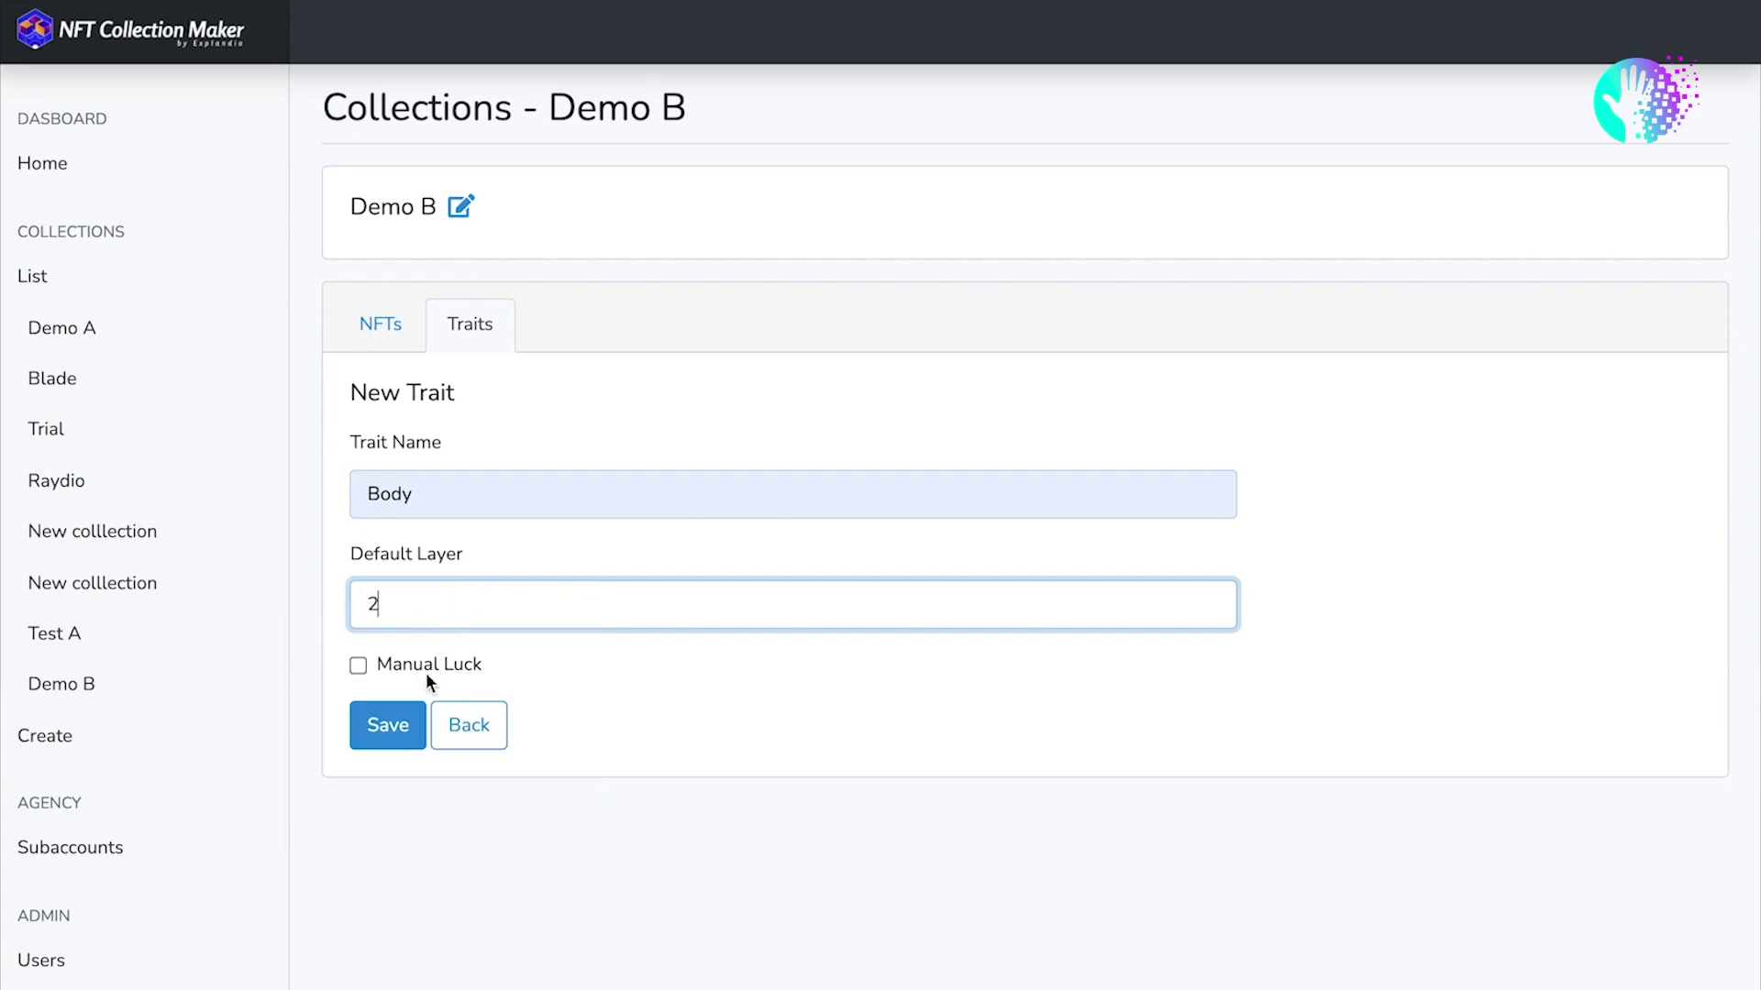
click(387, 724)
Add a third trait to Demo B named Hair with default layer 3 and save it.
click(407, 510)
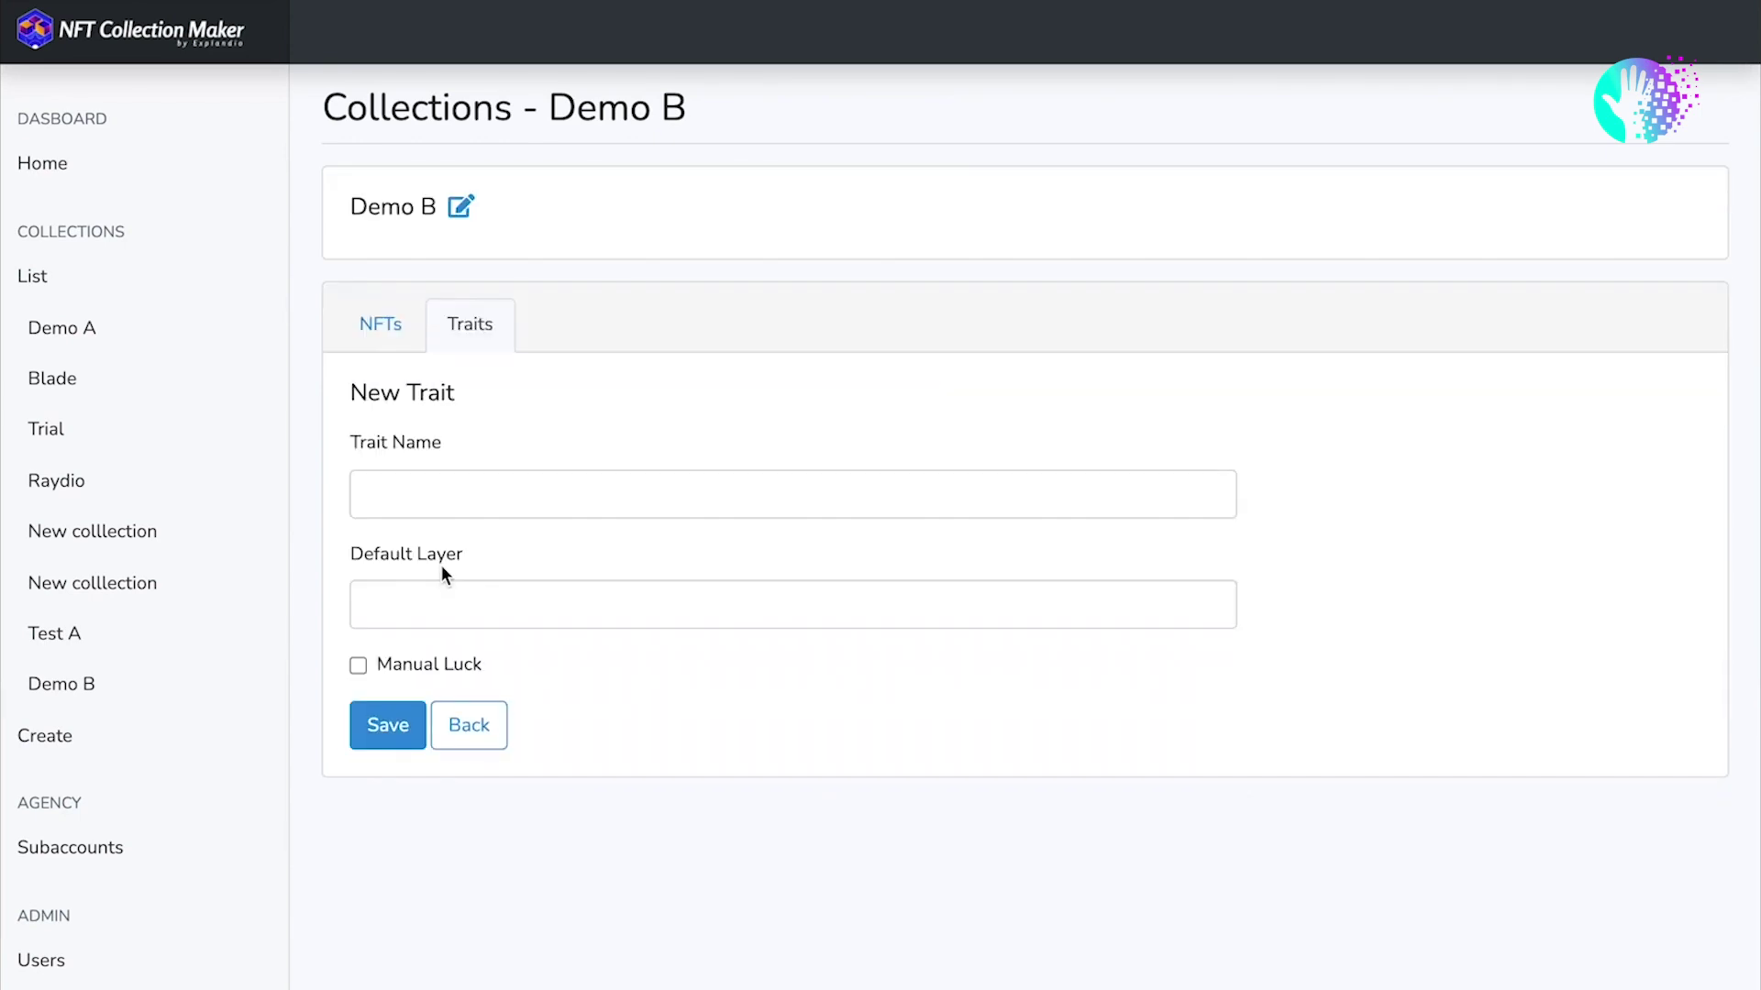
text(Hair)
click(466, 620)
text(3)
click(386, 724)
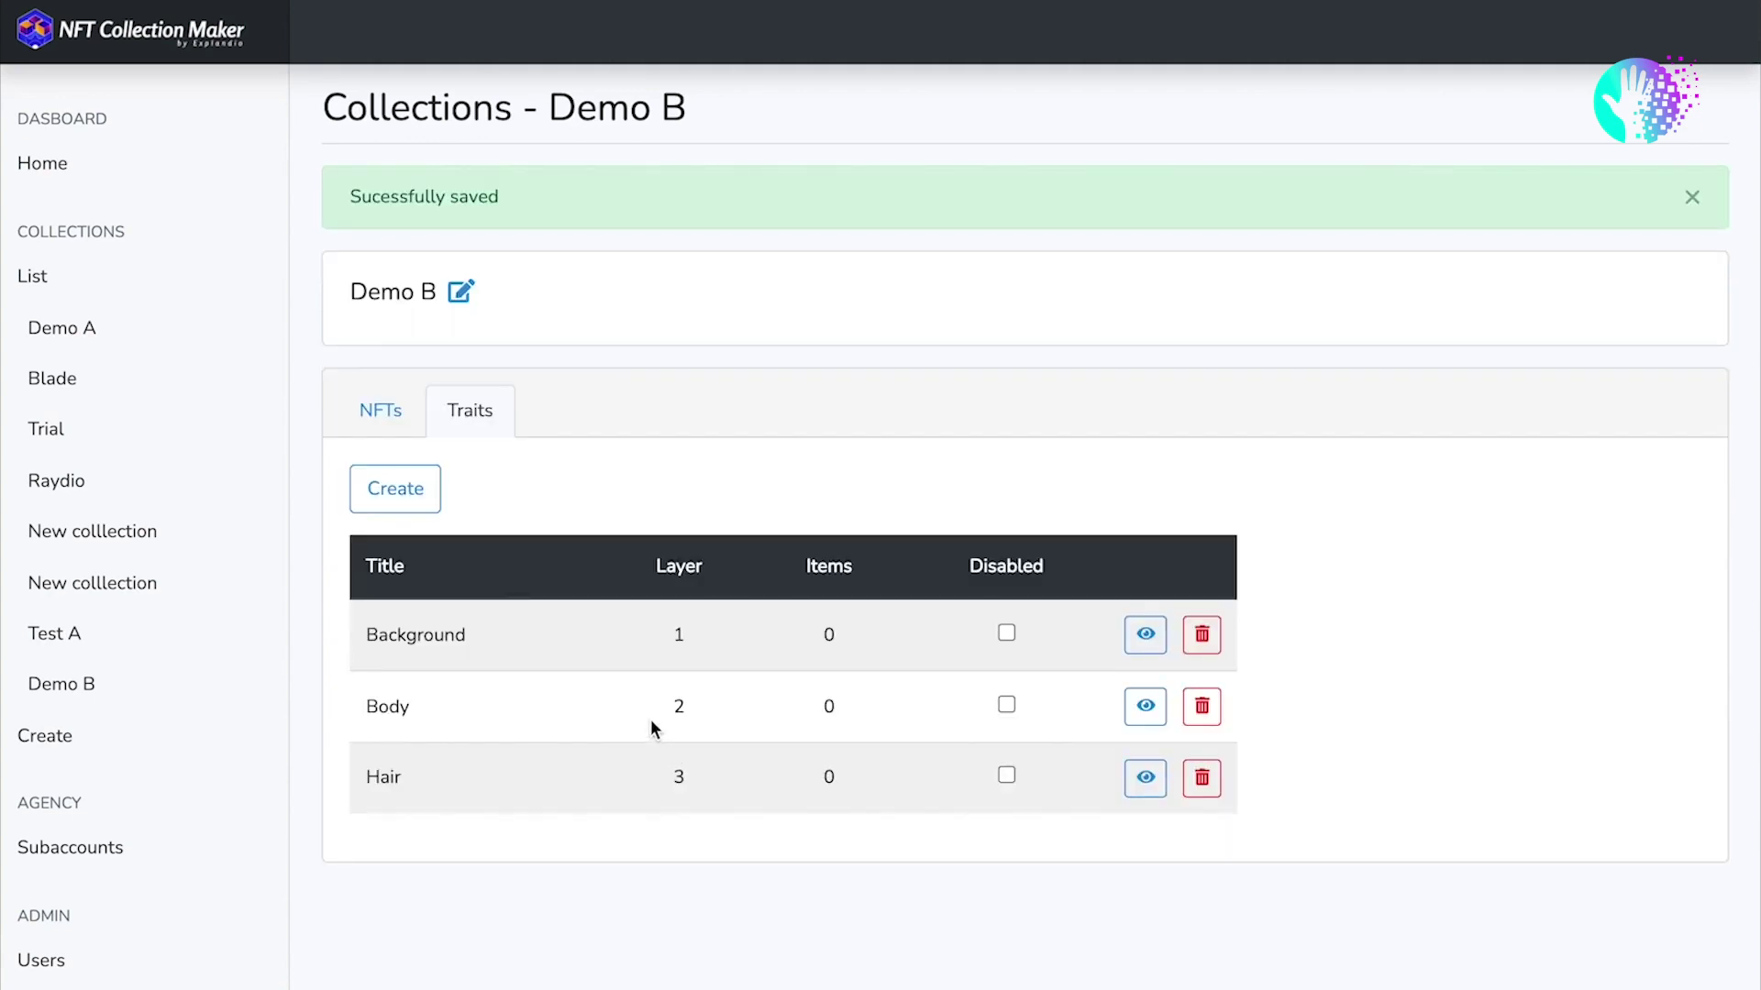
Open the existing Demo A collection and review the layer order and item counts of its traits.
click(71, 332)
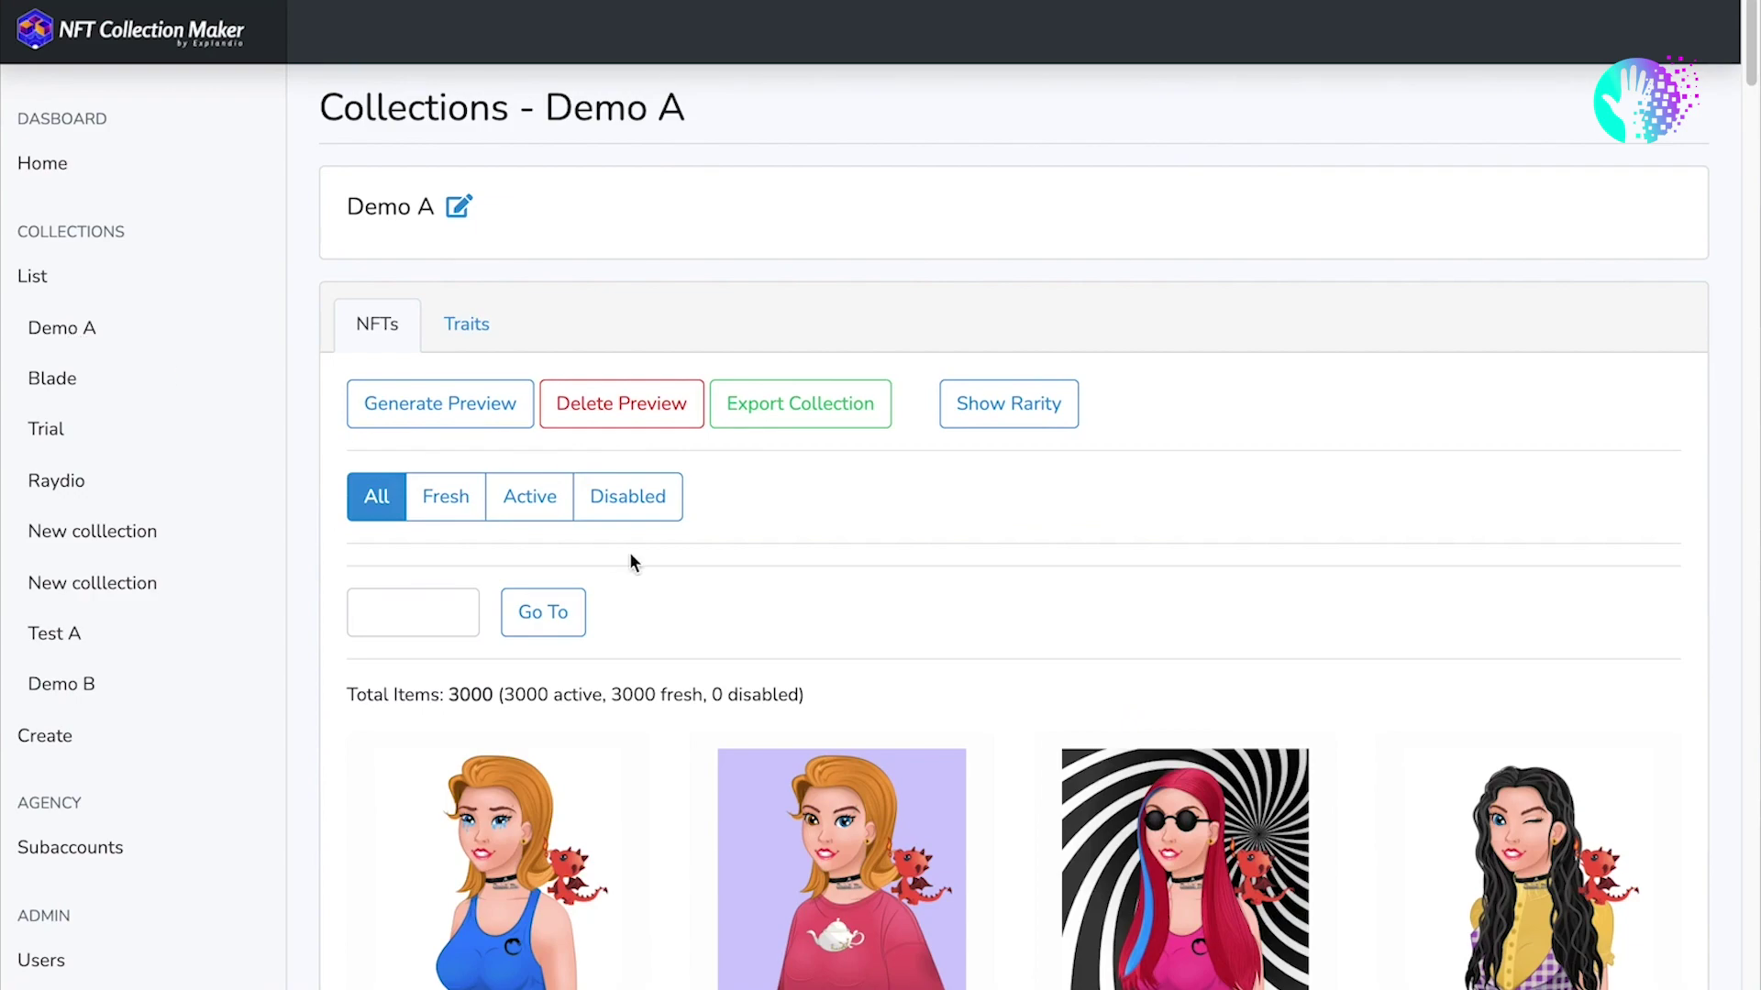
drag(1748, 46, 1729, 227)
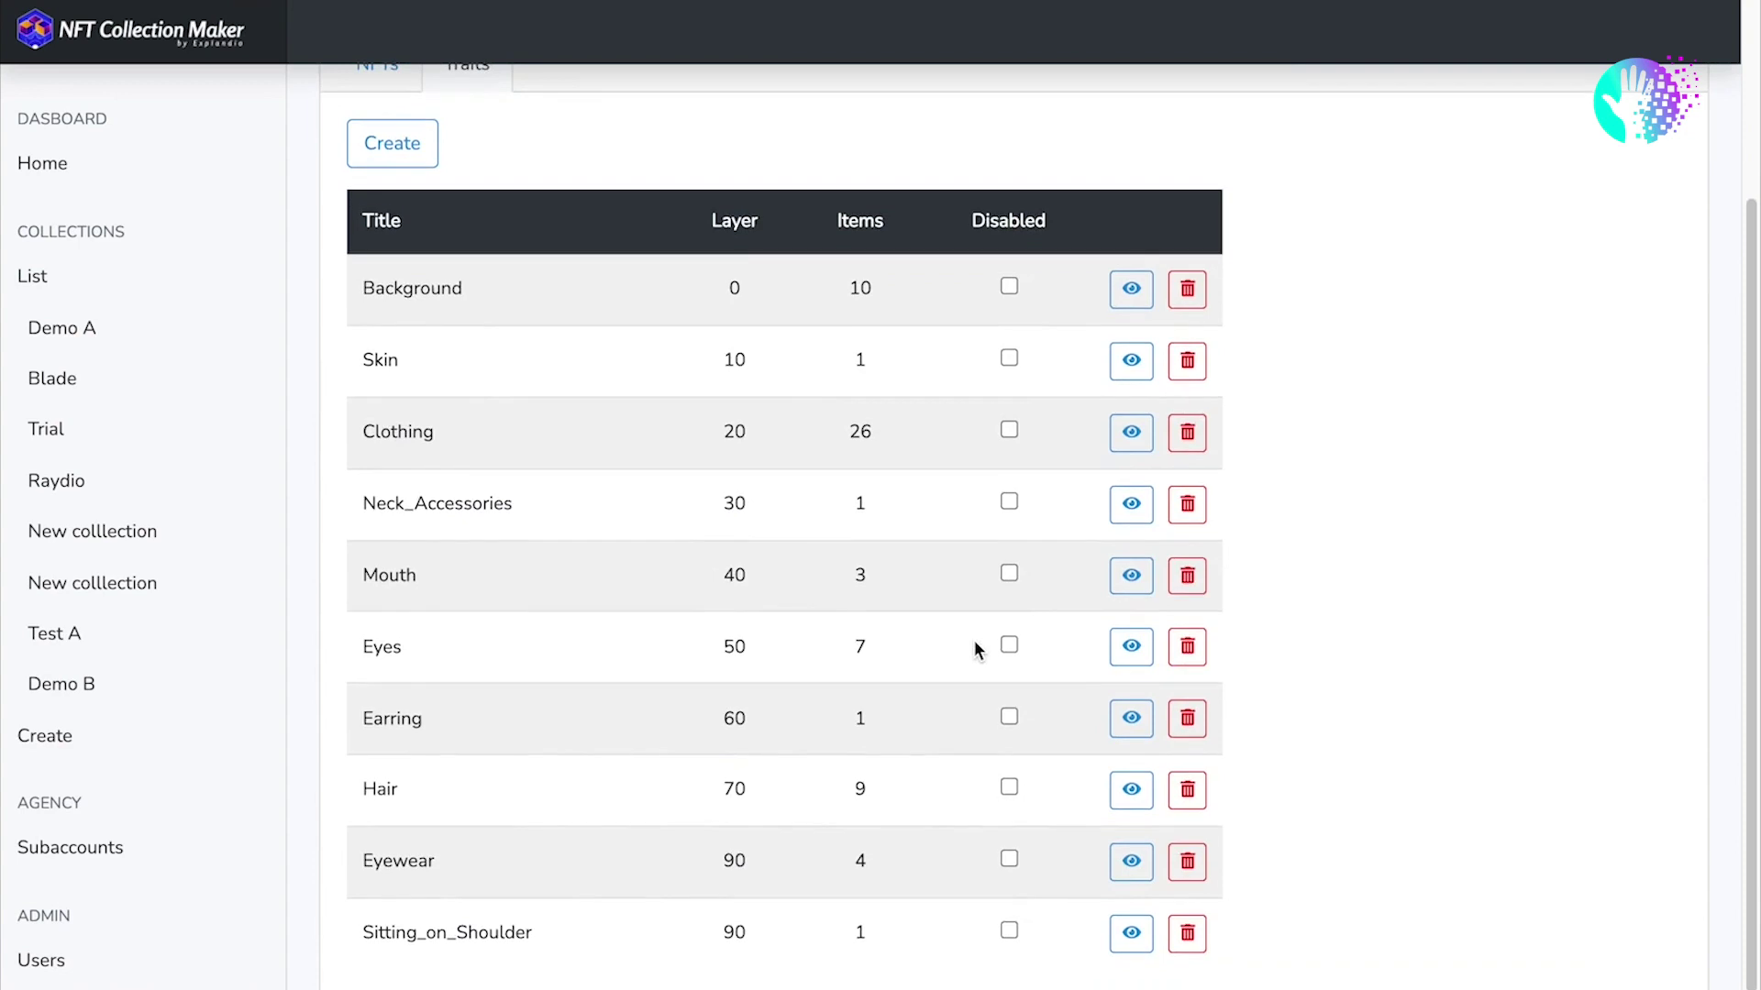
scroll(971, 642, down, 1)
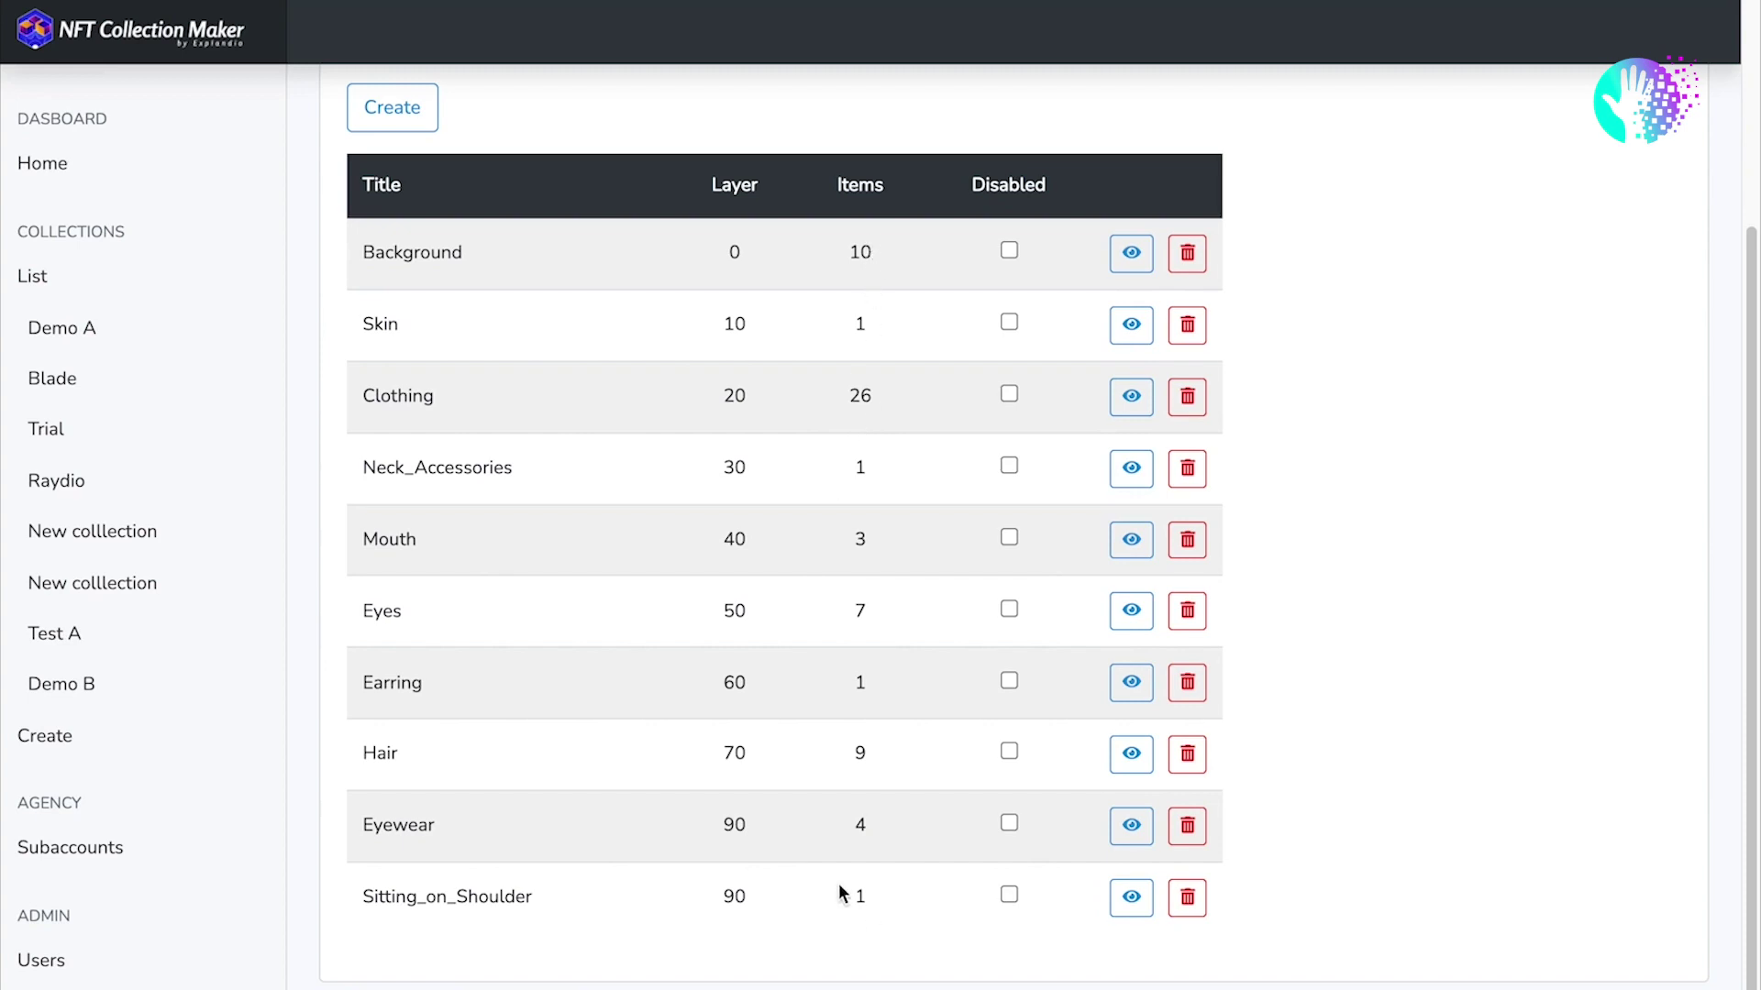
Open the Clothing trait of Demo A and look through its uploaded clothing values and their chance settings.
click(1137, 418)
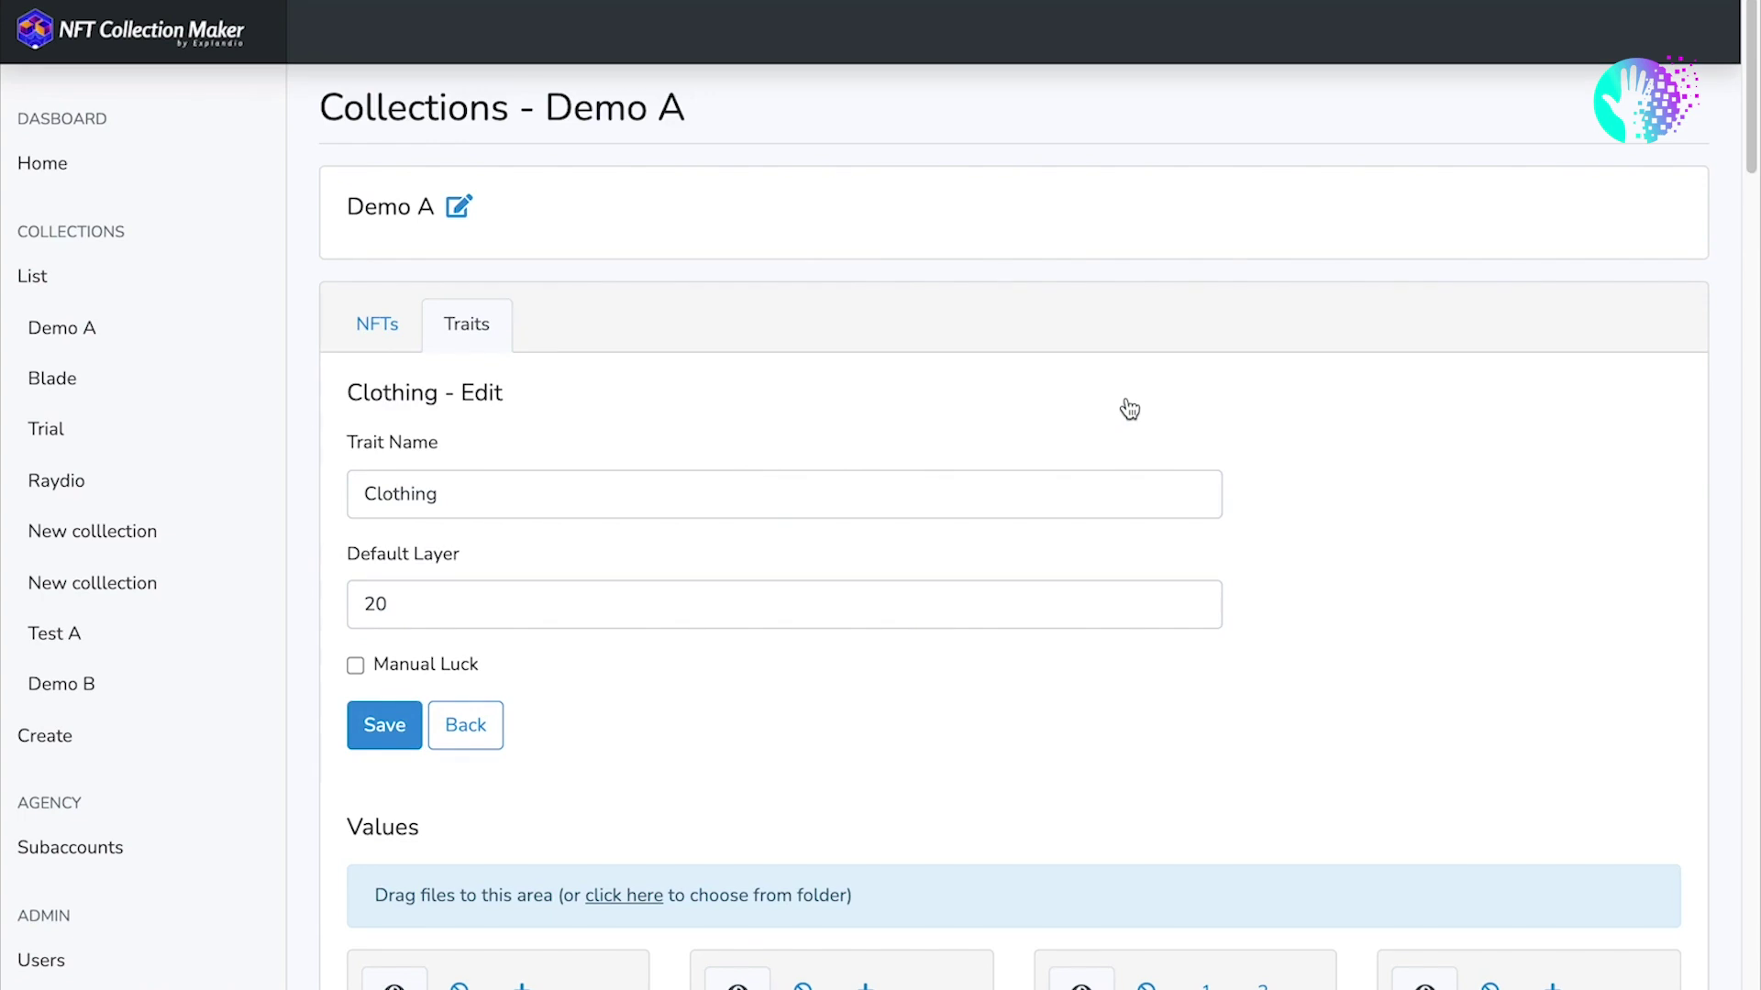
scroll(1213, 450, down, 20)
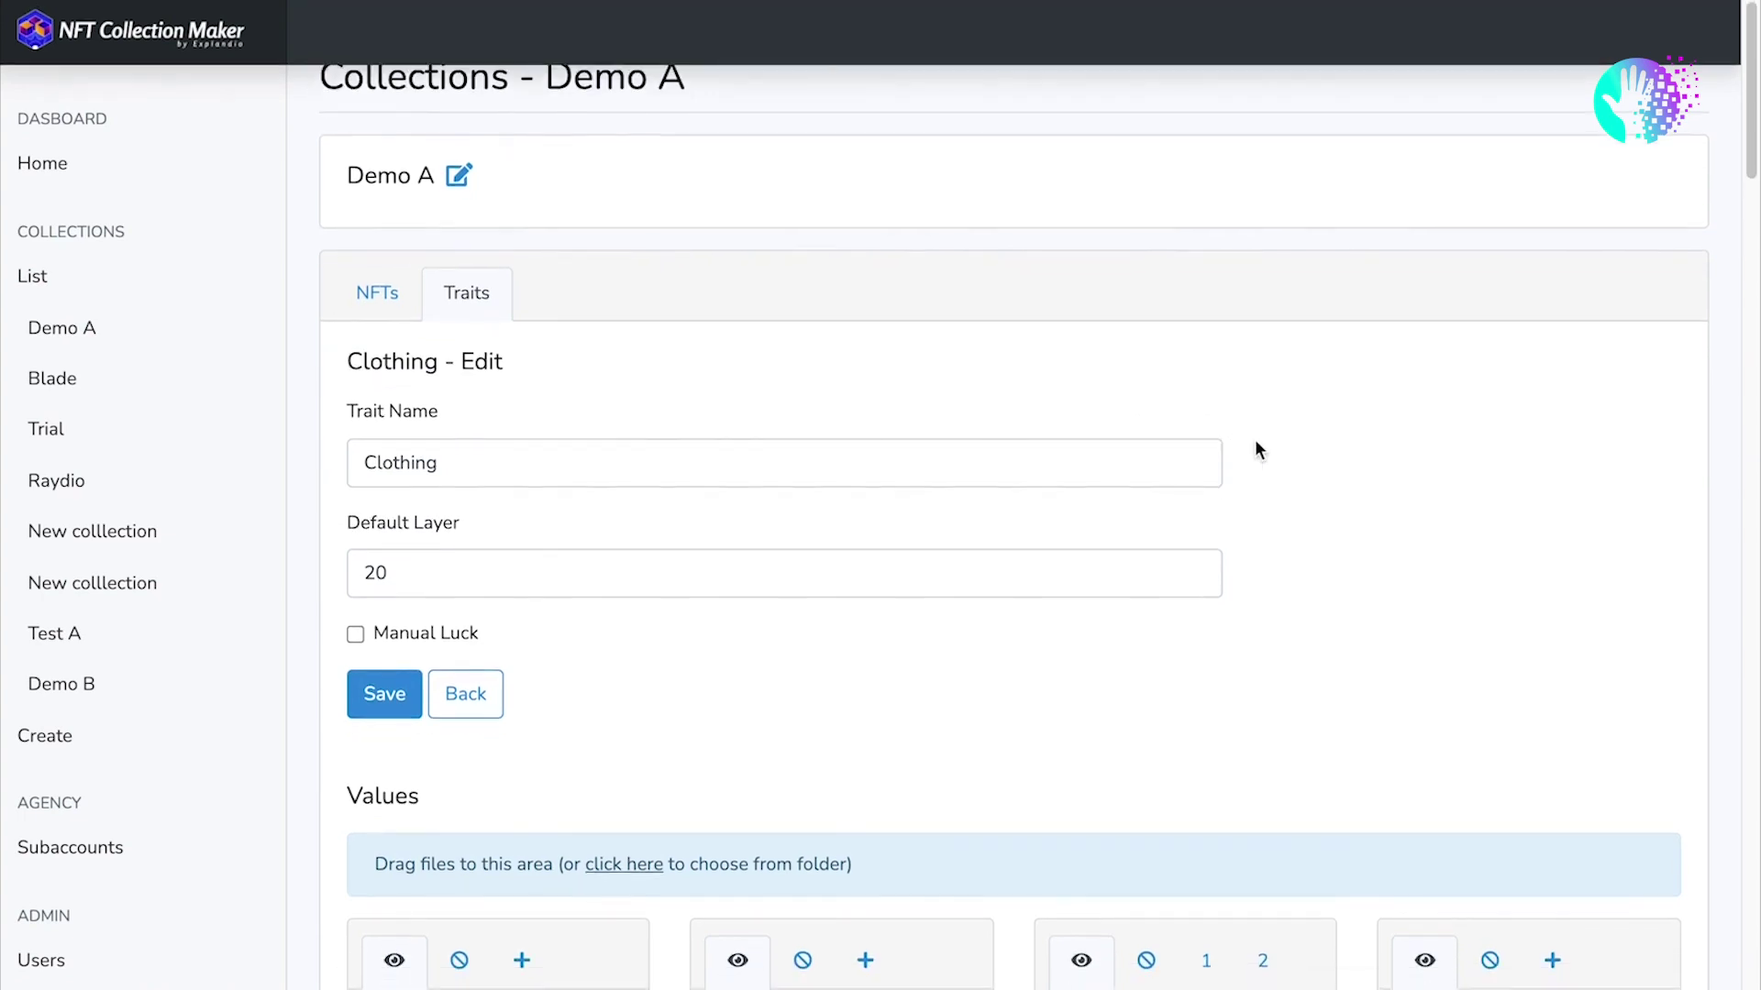
scroll(1251, 449, up, 20)
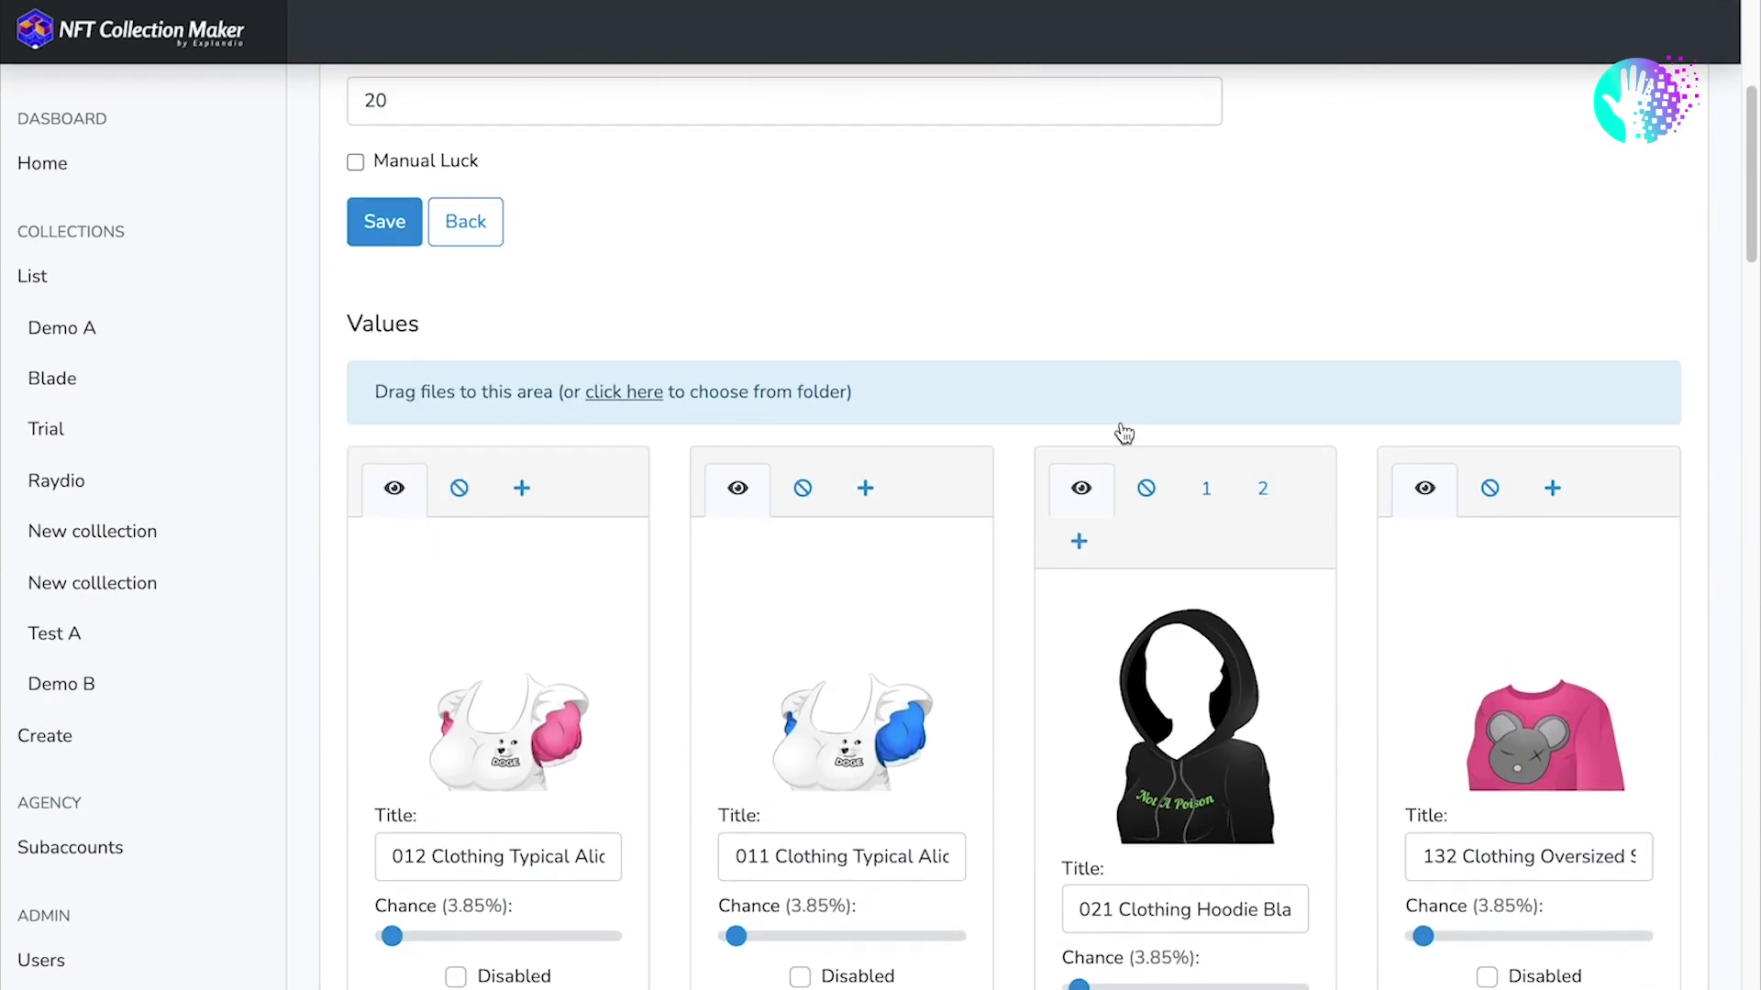
scroll(1114, 438, down, 1)
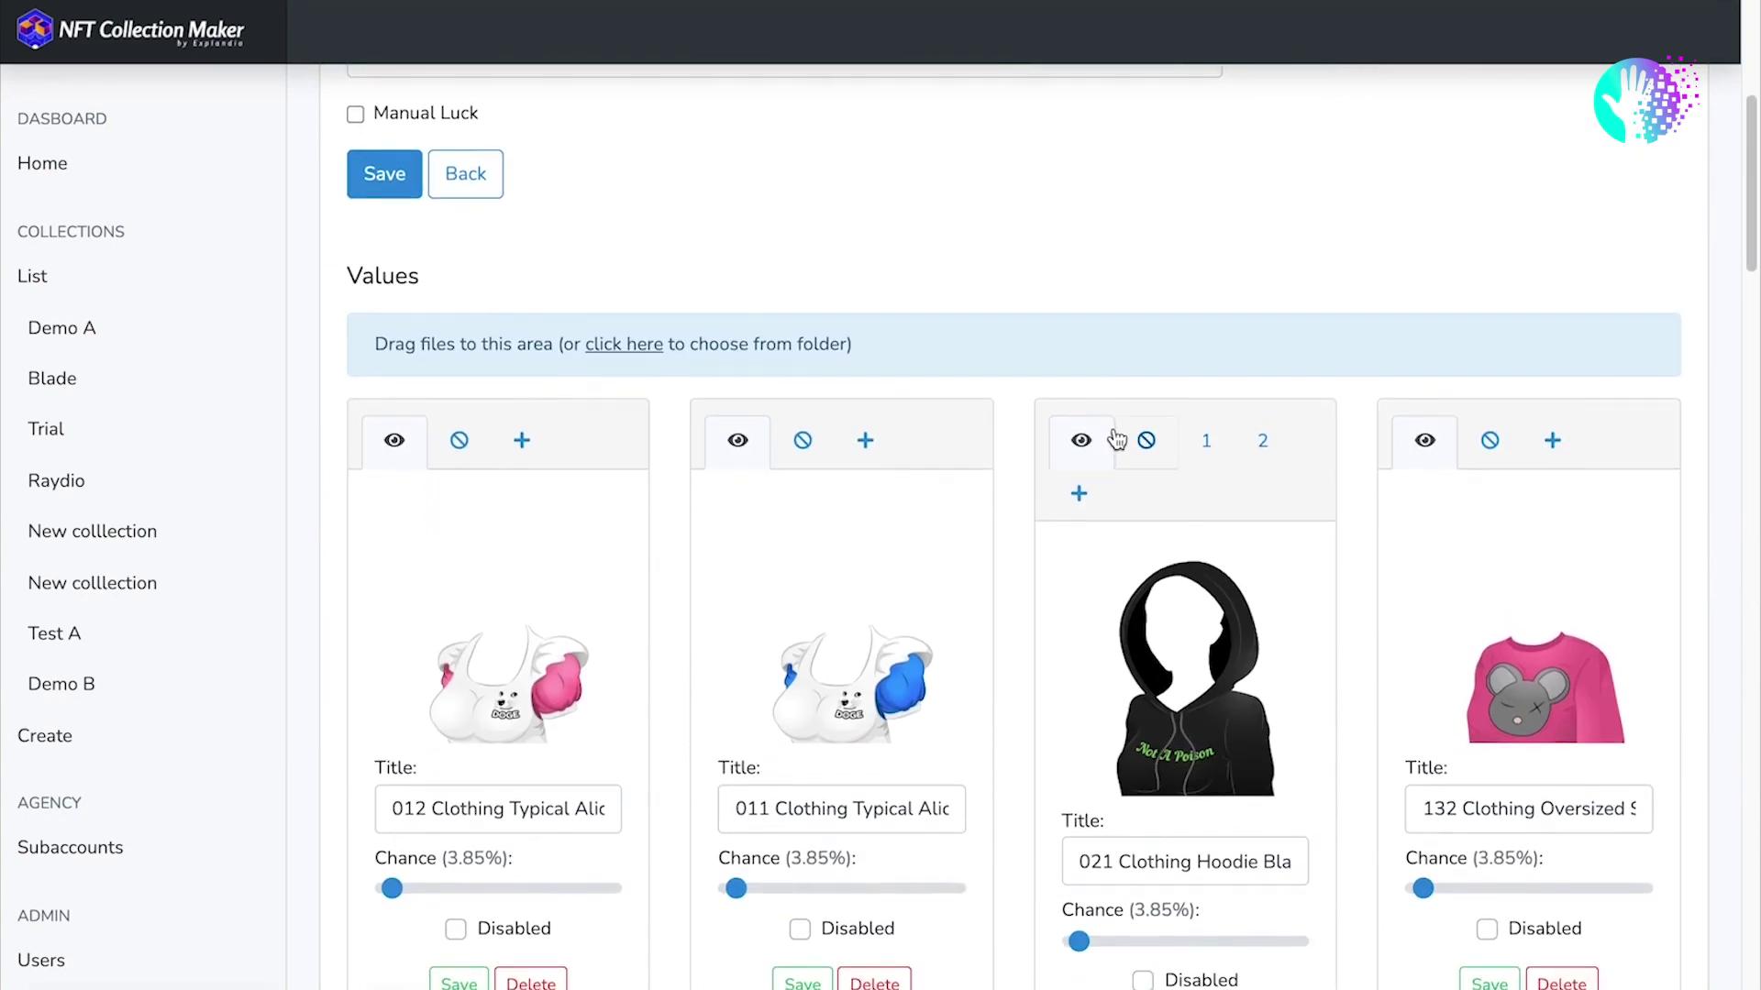
scroll(1105, 463, down, 1)
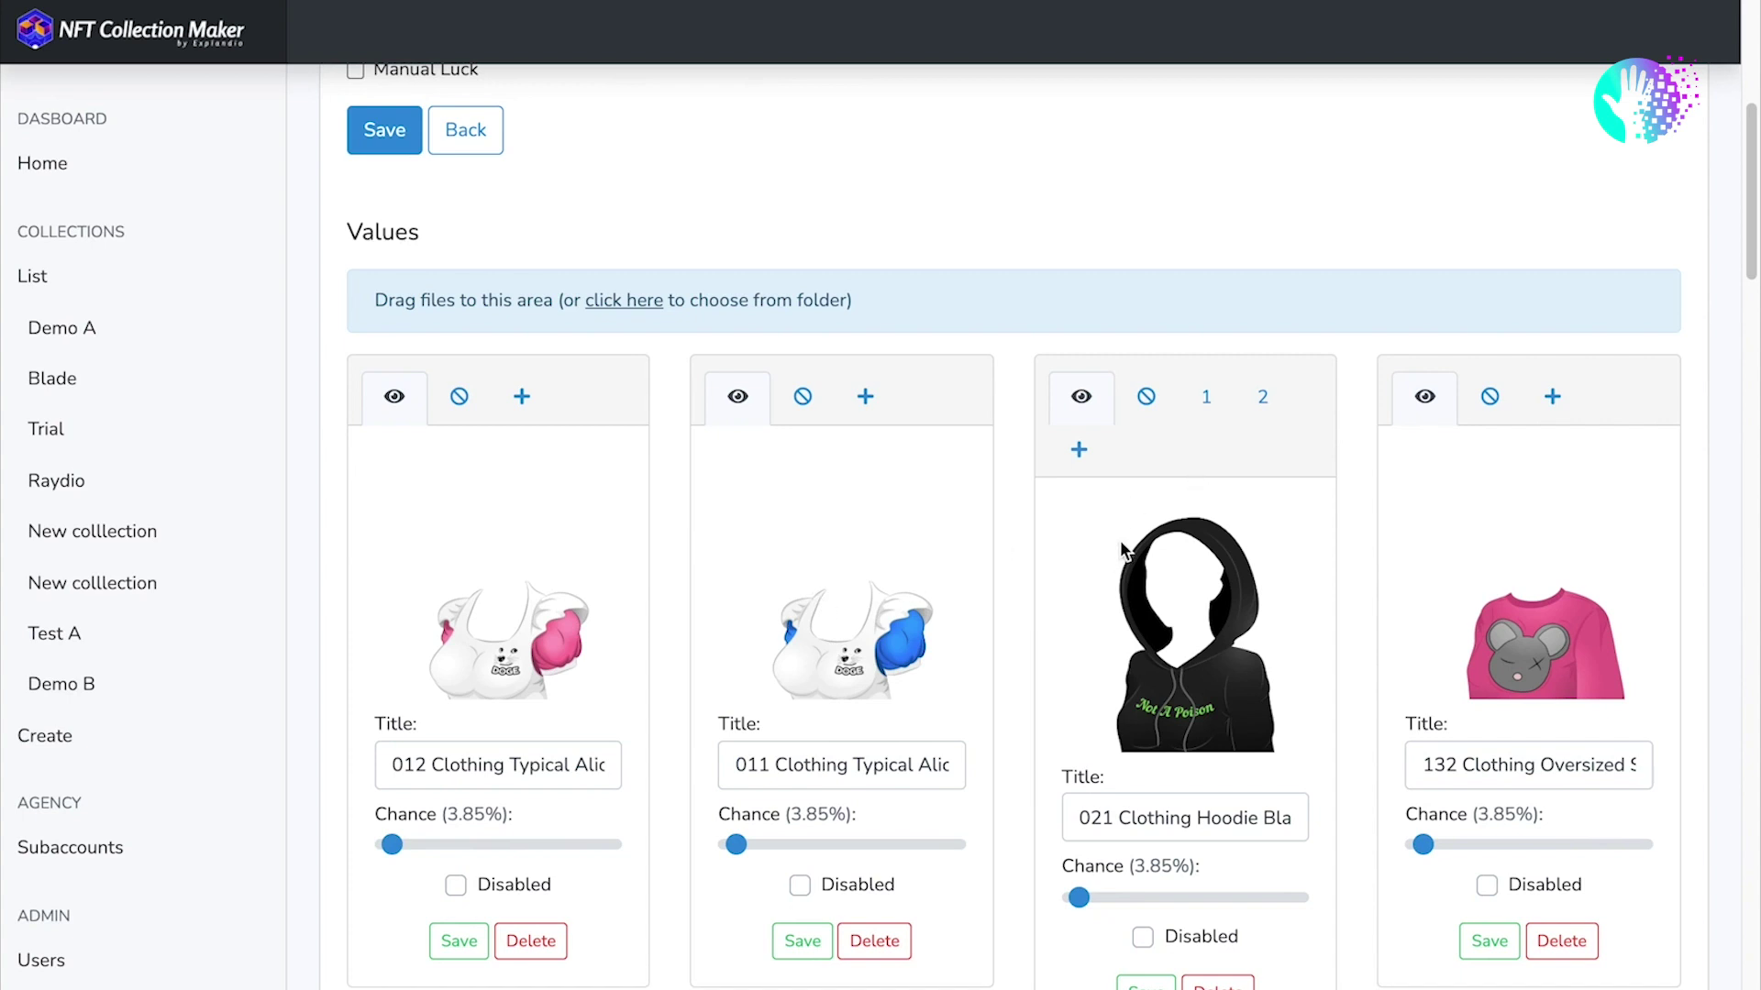
Compare sprites 1 and 2 of the black hoodie clothing value.
click(1207, 403)
click(1262, 404)
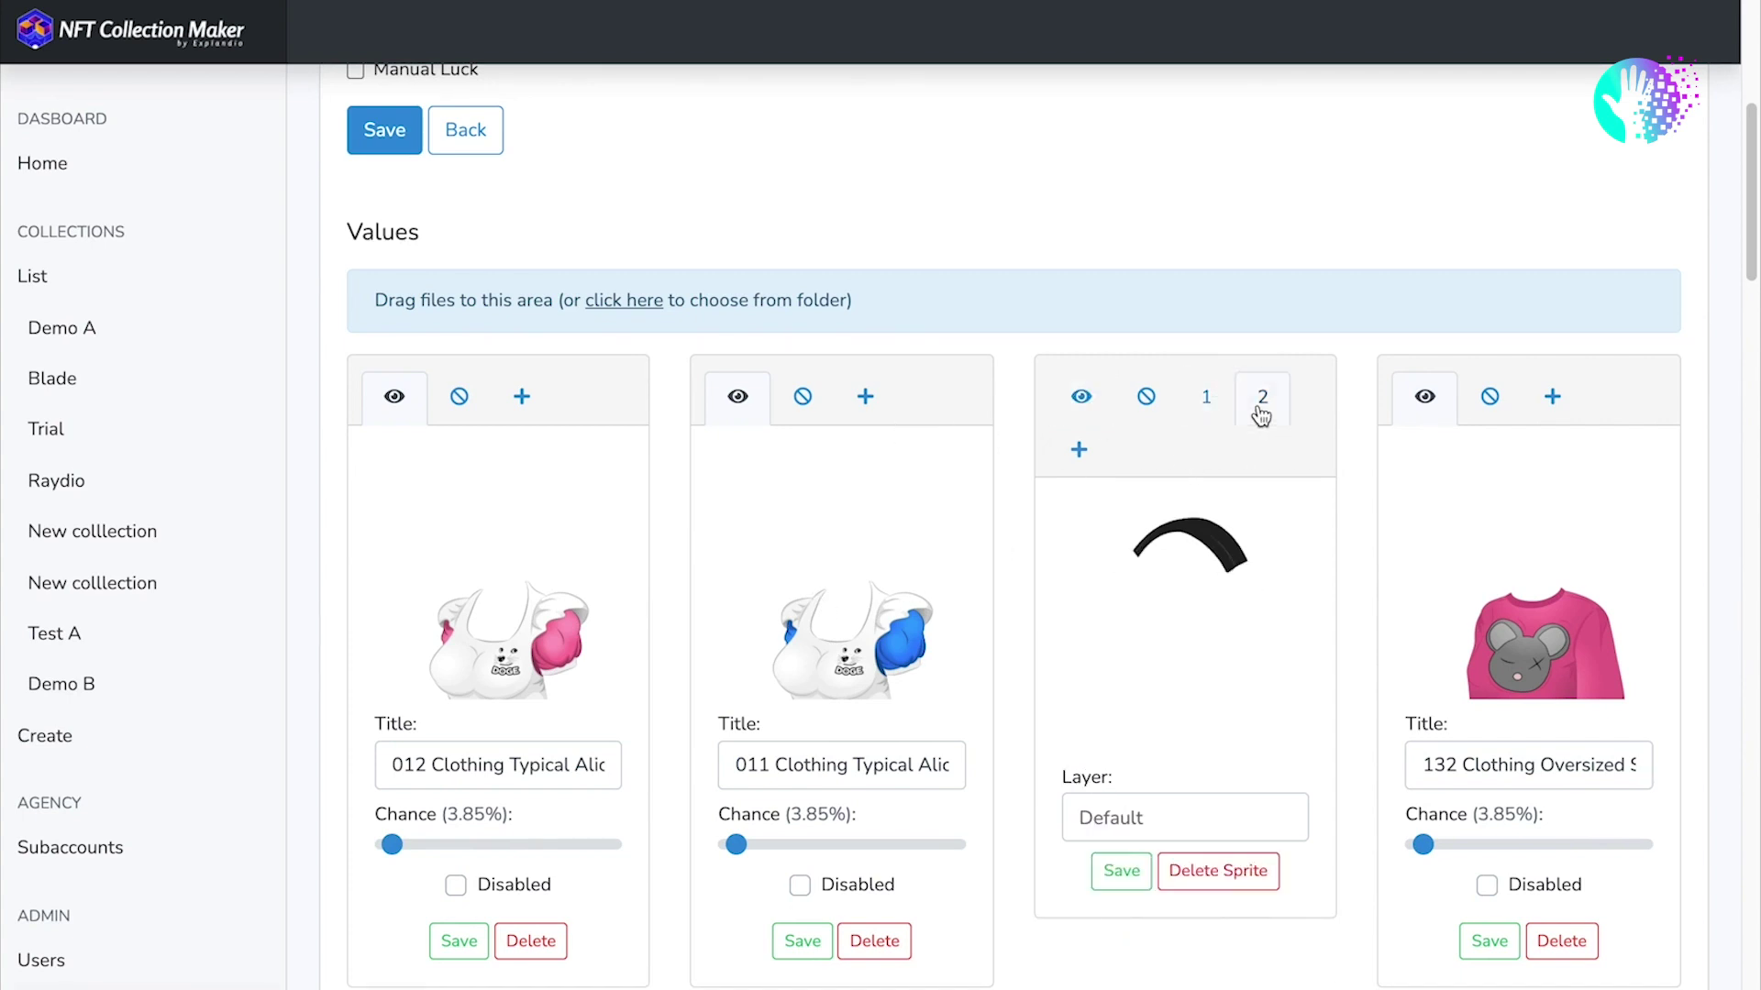
click(1207, 404)
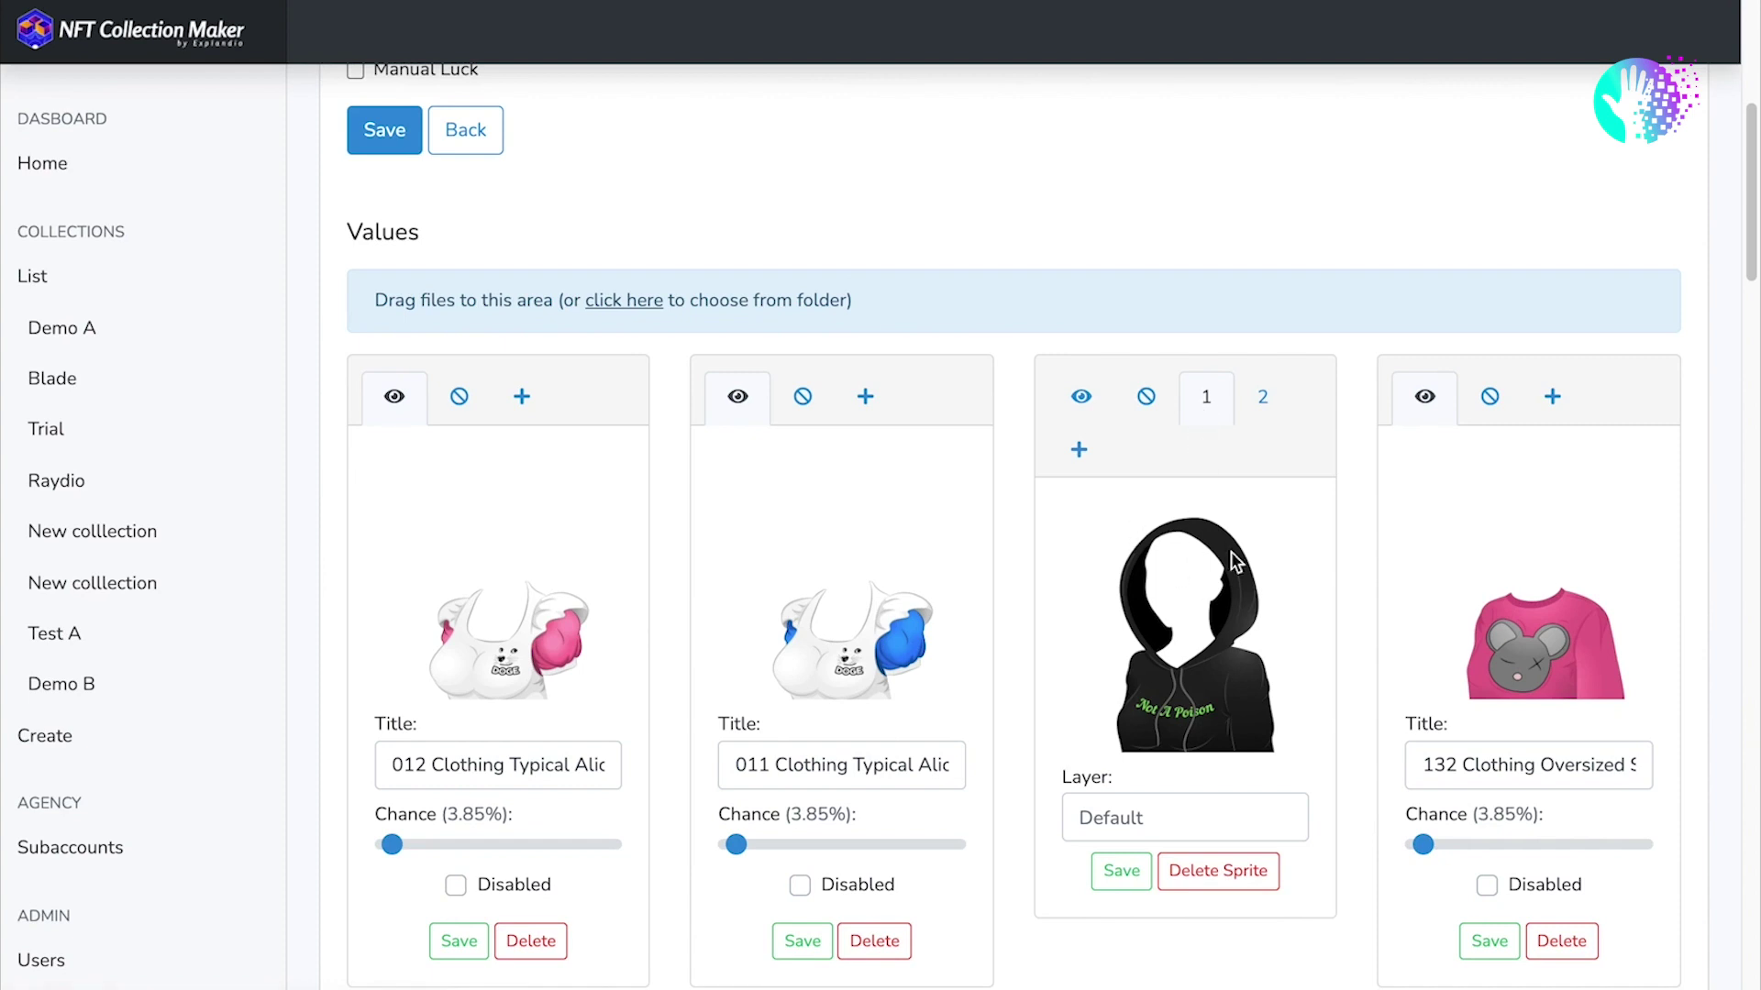
click(1261, 401)
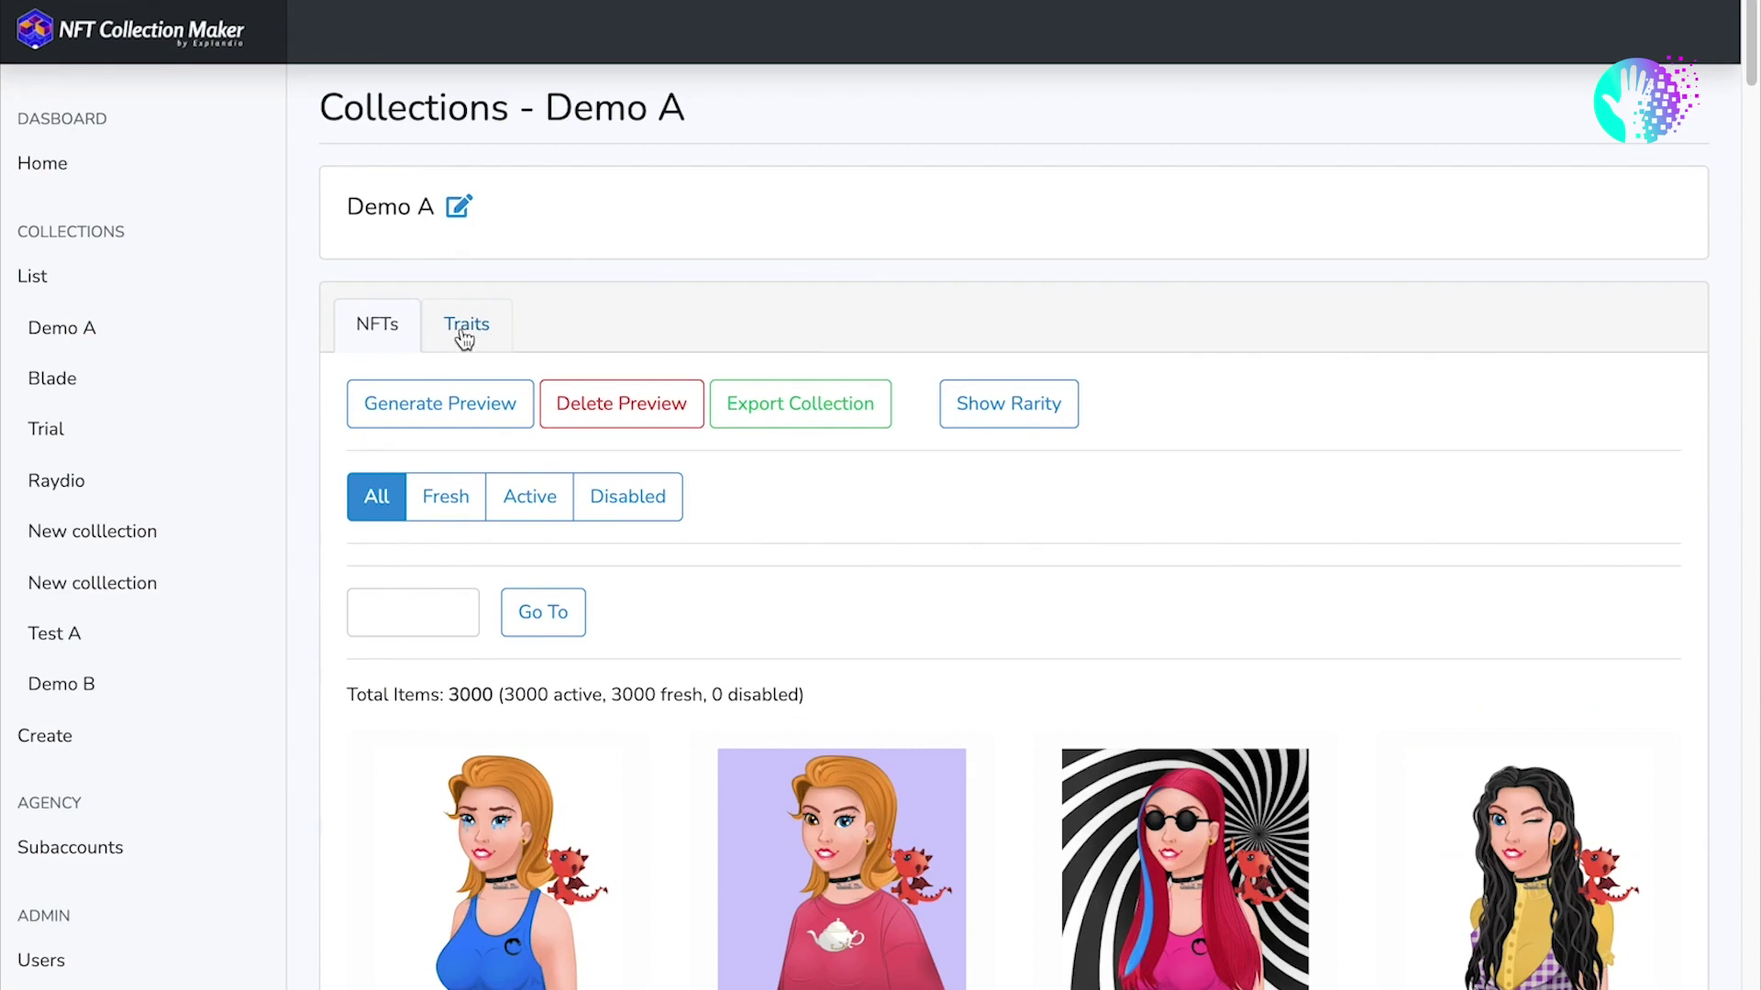
Return to Demo A's trait list and open the Hair trait for viewing.
click(464, 336)
scroll(622, 510, down, 3)
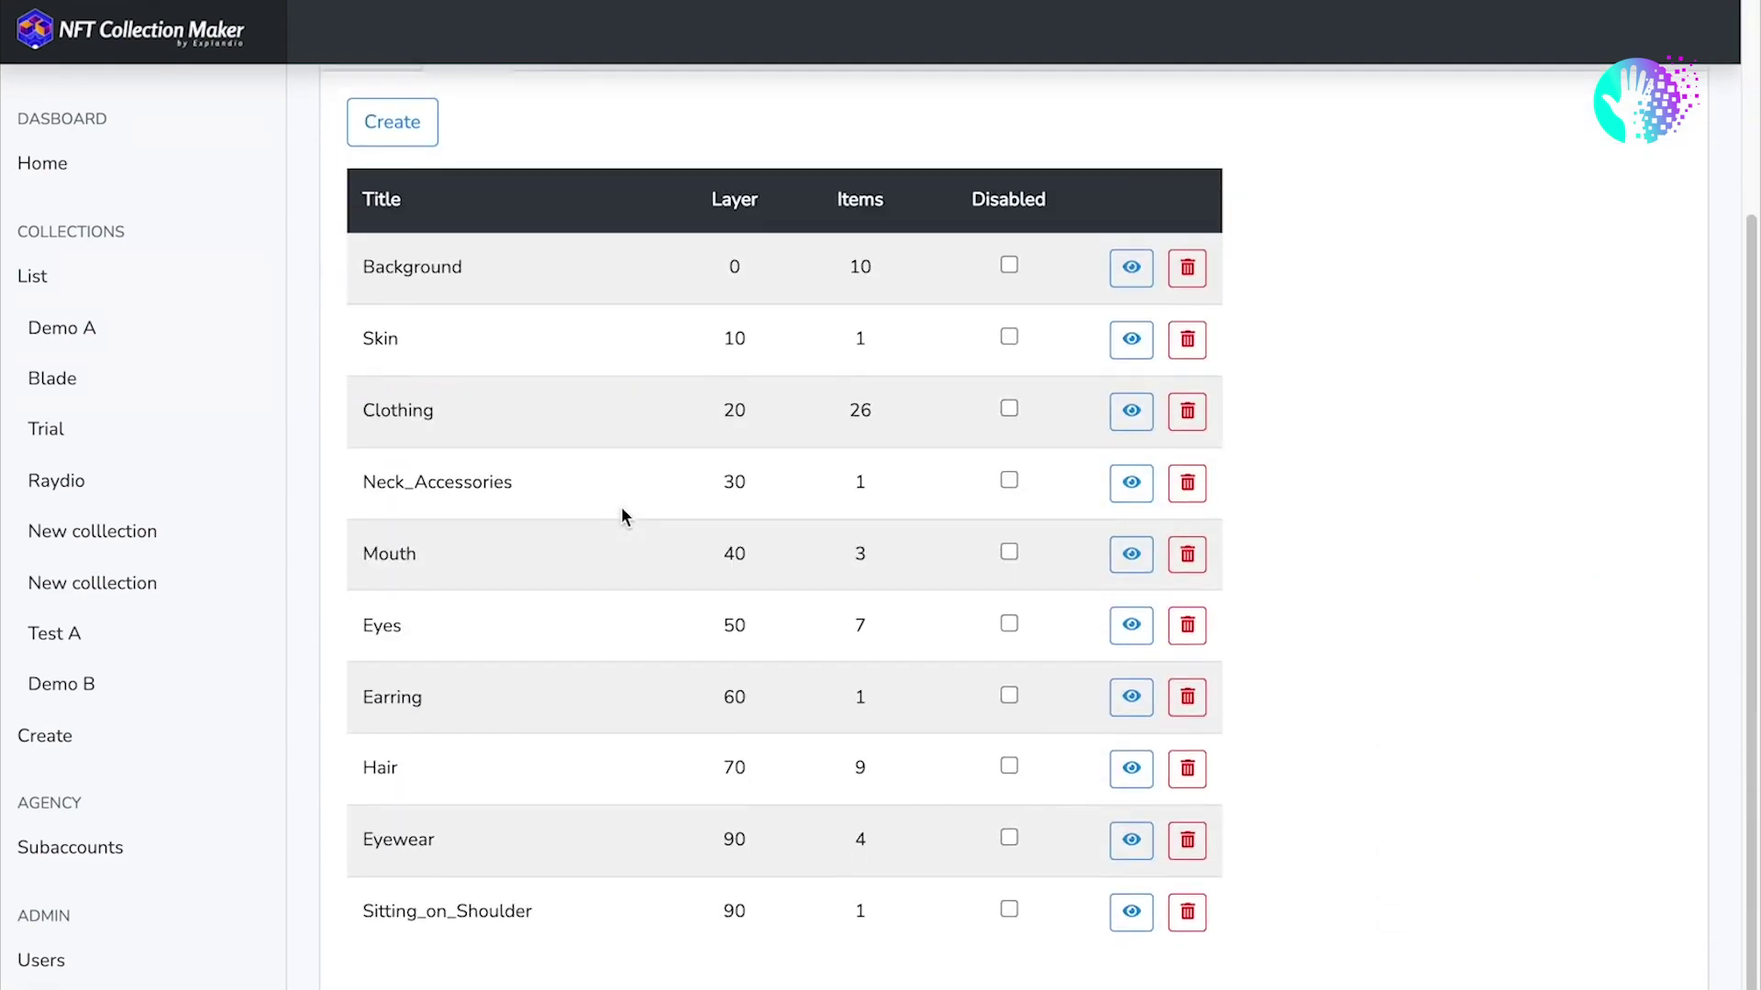
click(1126, 773)
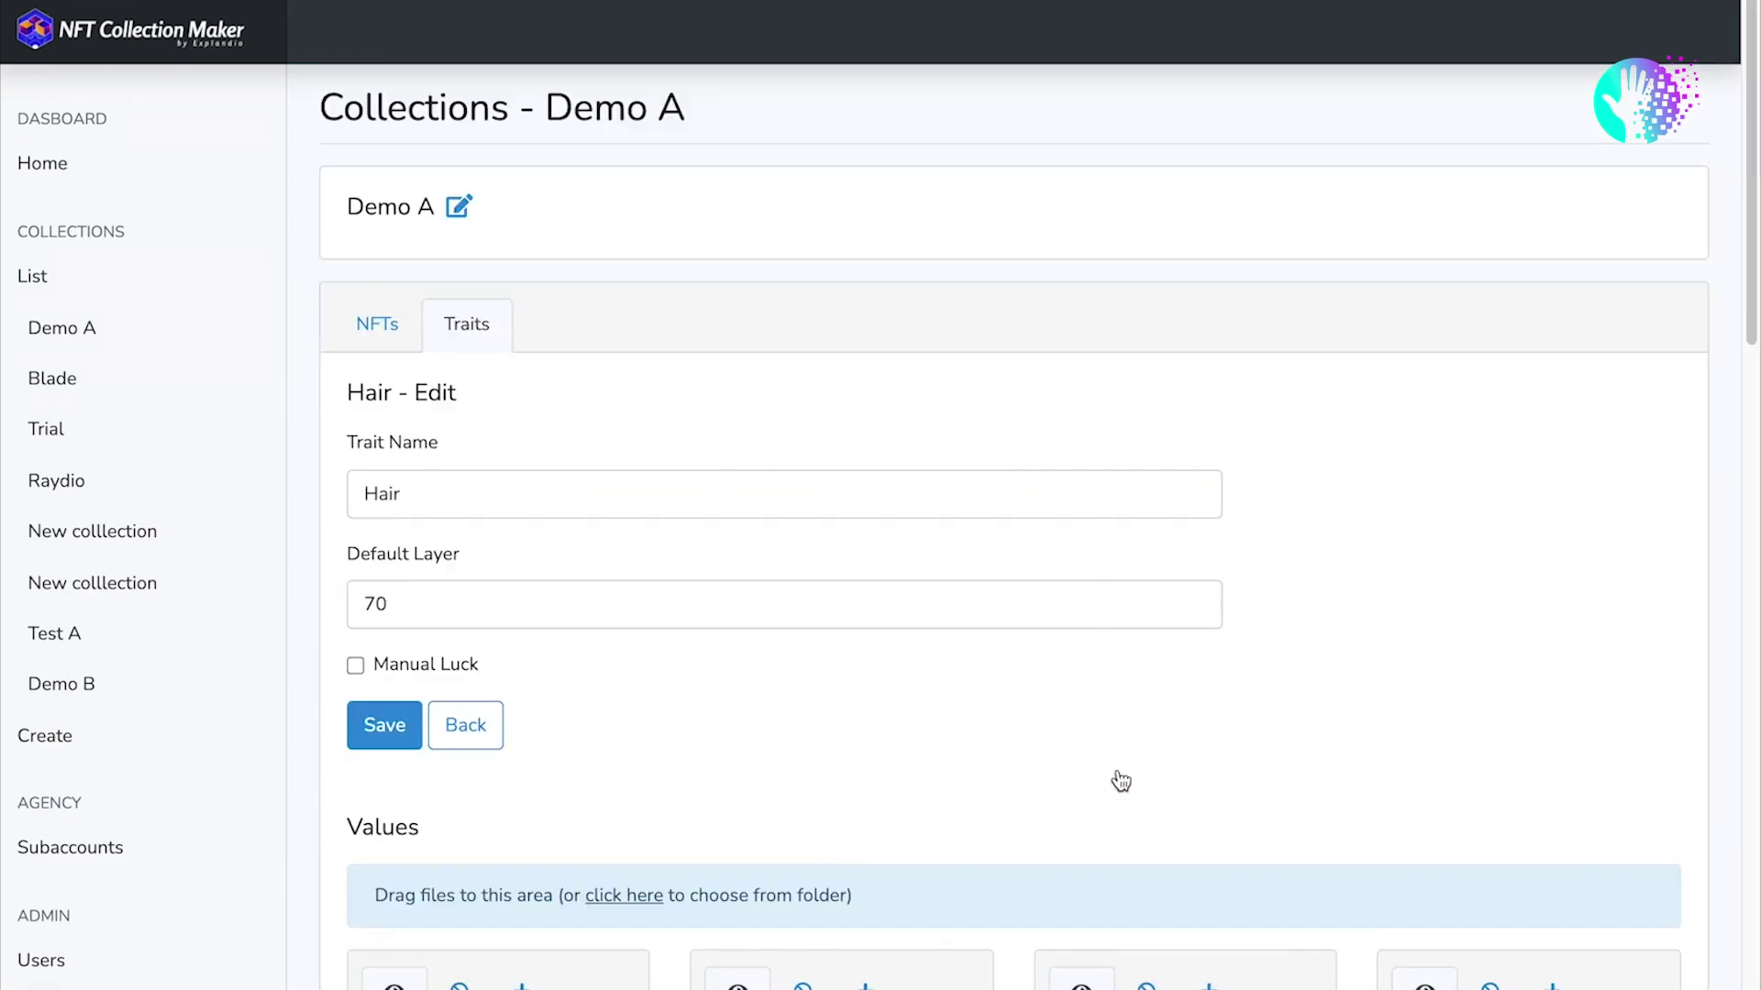
Look through the Hair trait's values and open the exclusion list of the 032 long wavy hair value with the blue beret.
scroll(1115, 778, down, 8)
scroll(1095, 757, up, 1)
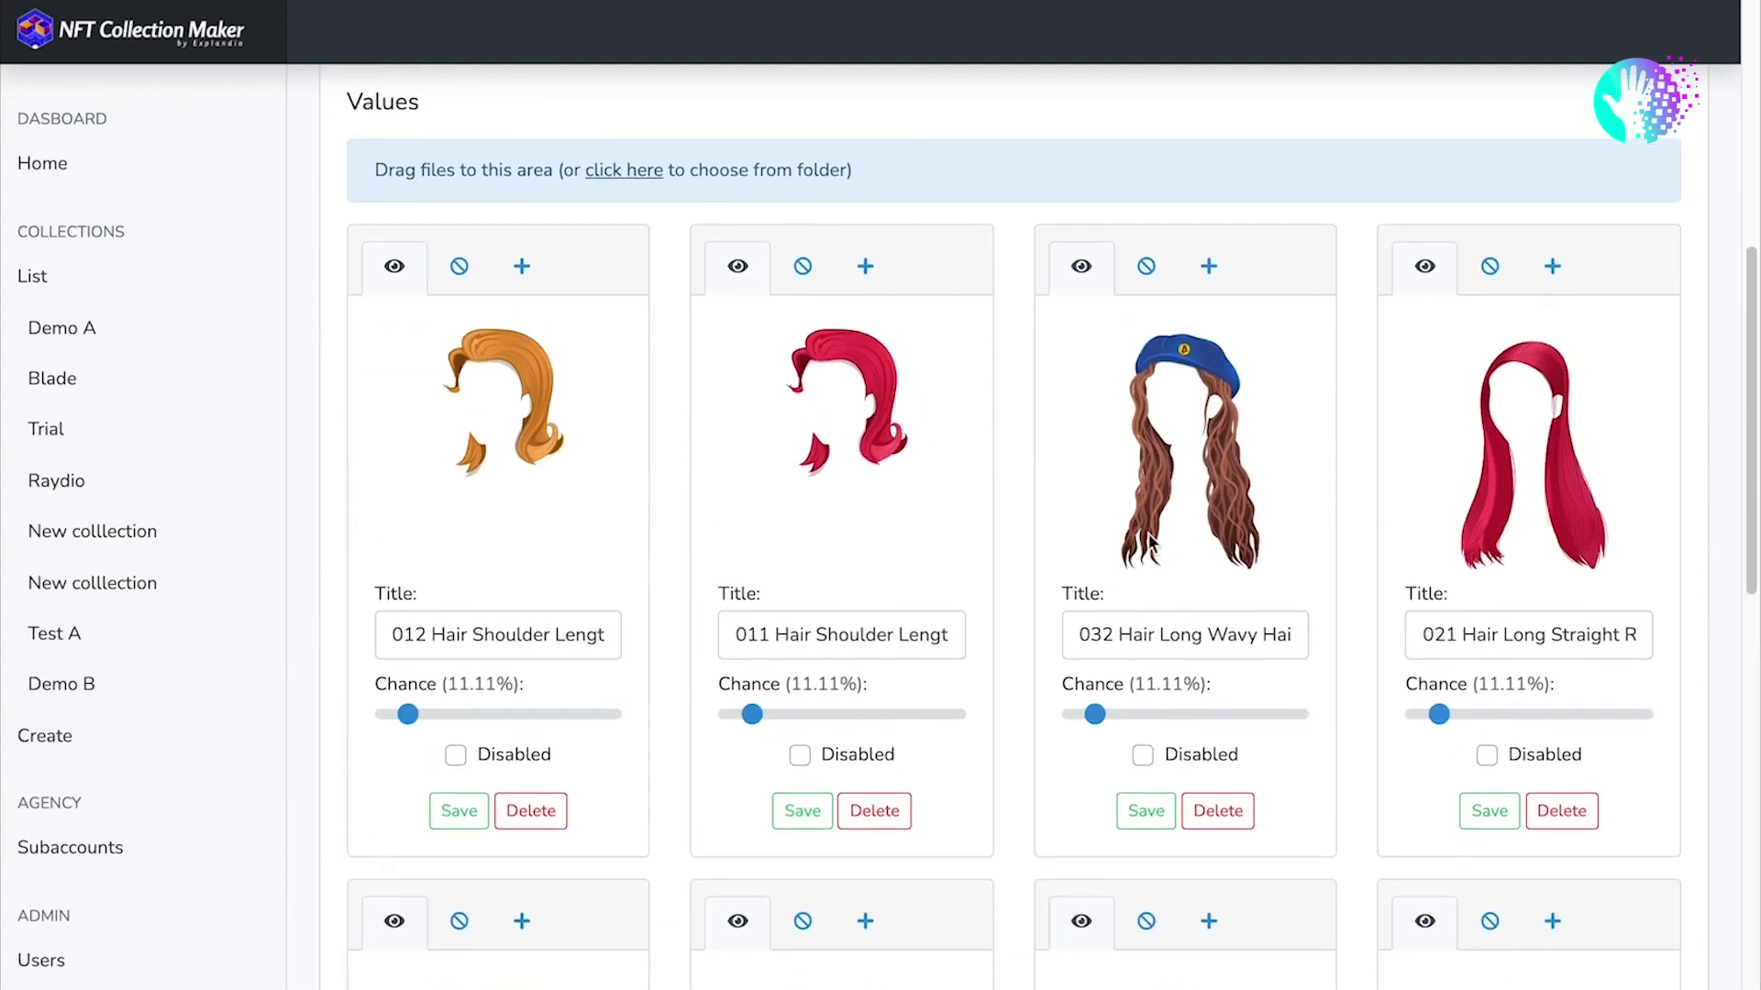
scroll(1158, 546, up, 1)
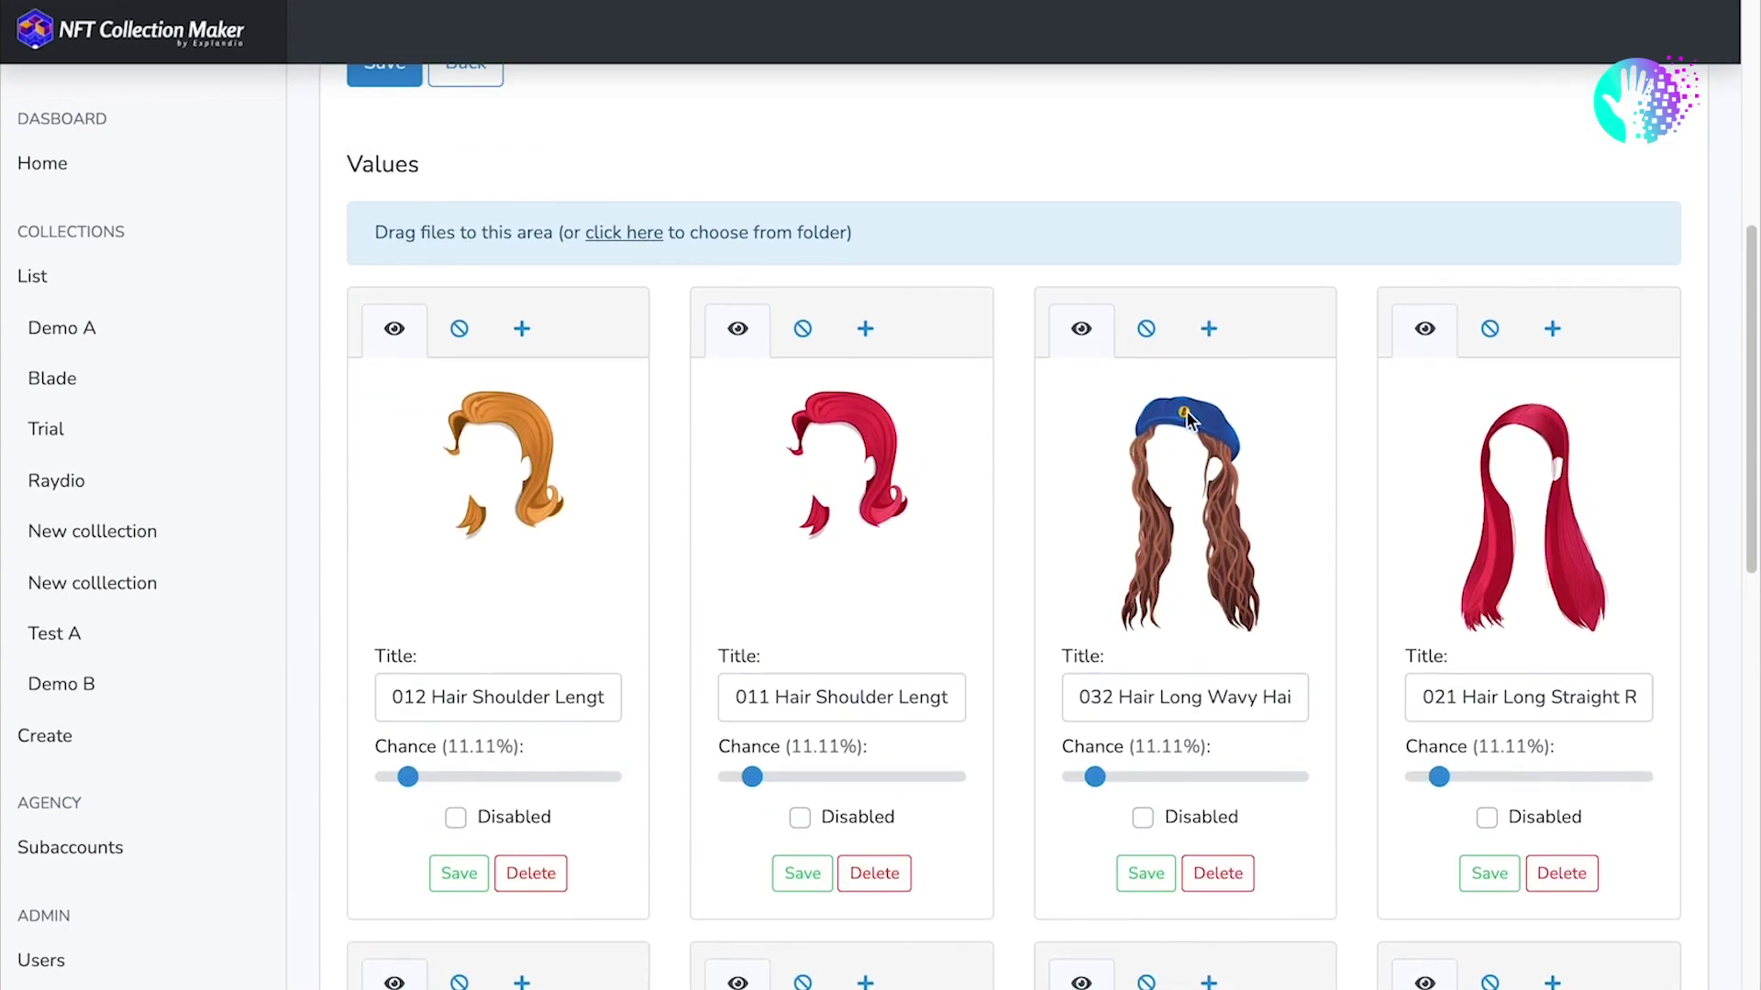
click(1145, 332)
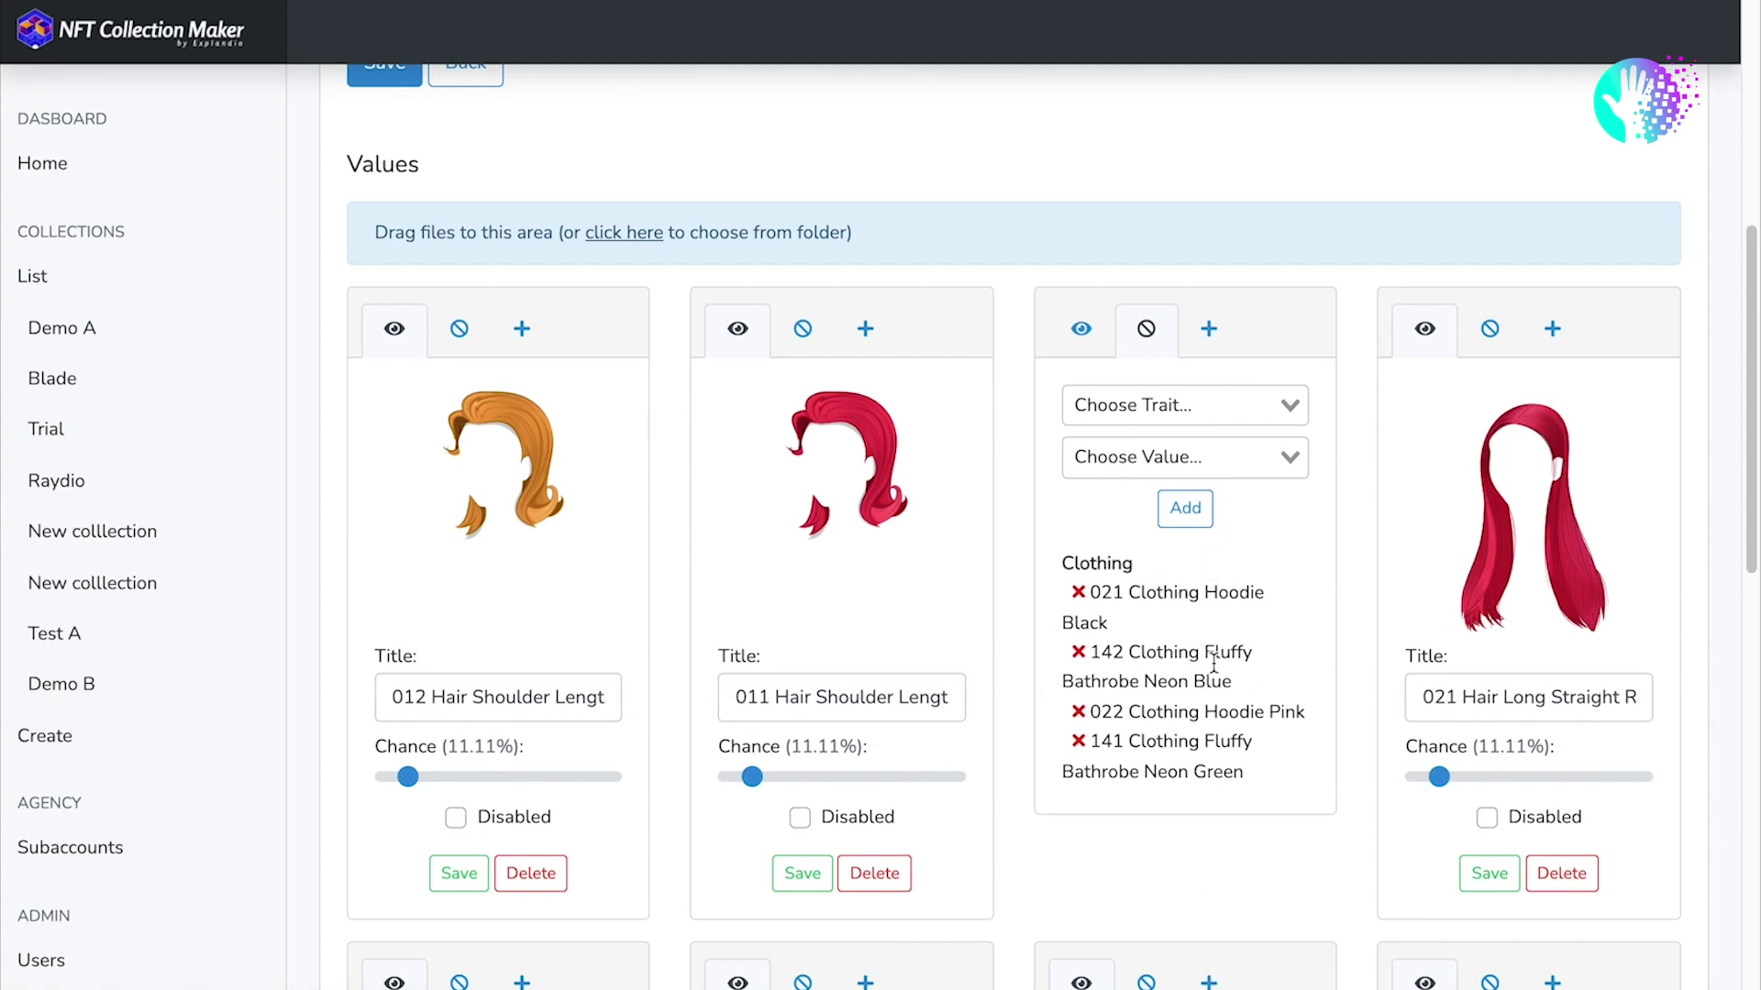
Delete the existing NFT preview of the Demo A collection and generate a new preview.
scroll(1218, 642, up, 7)
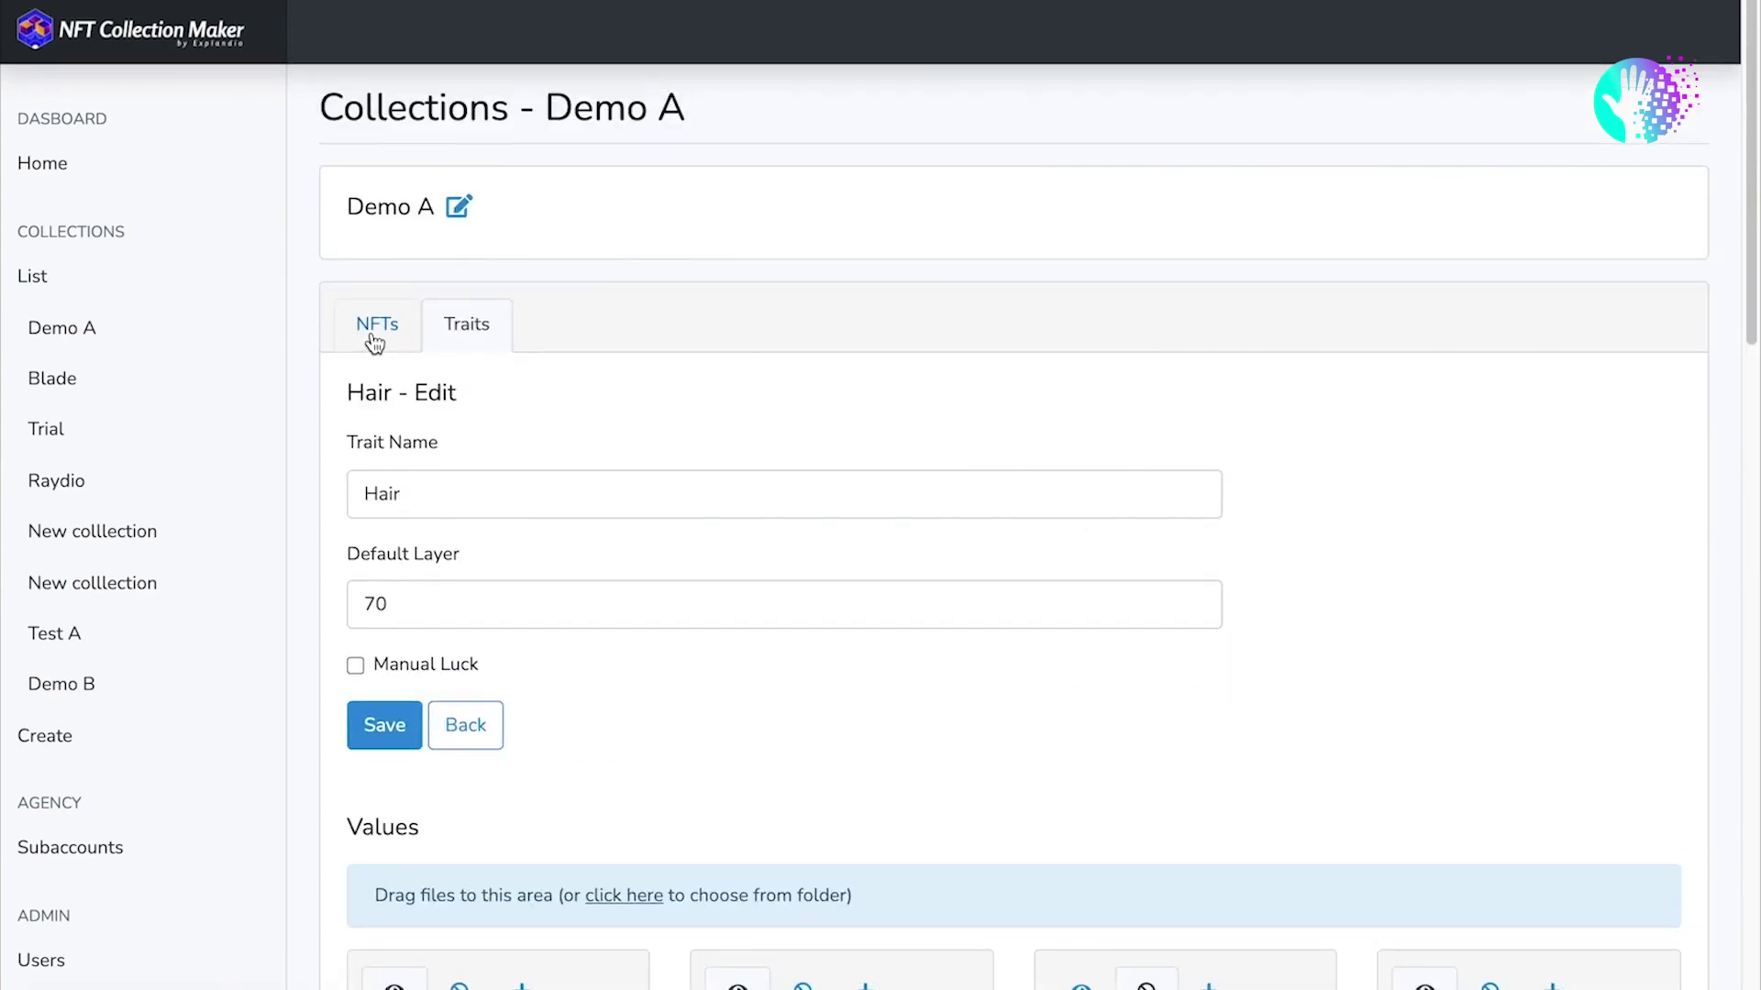
click(374, 343)
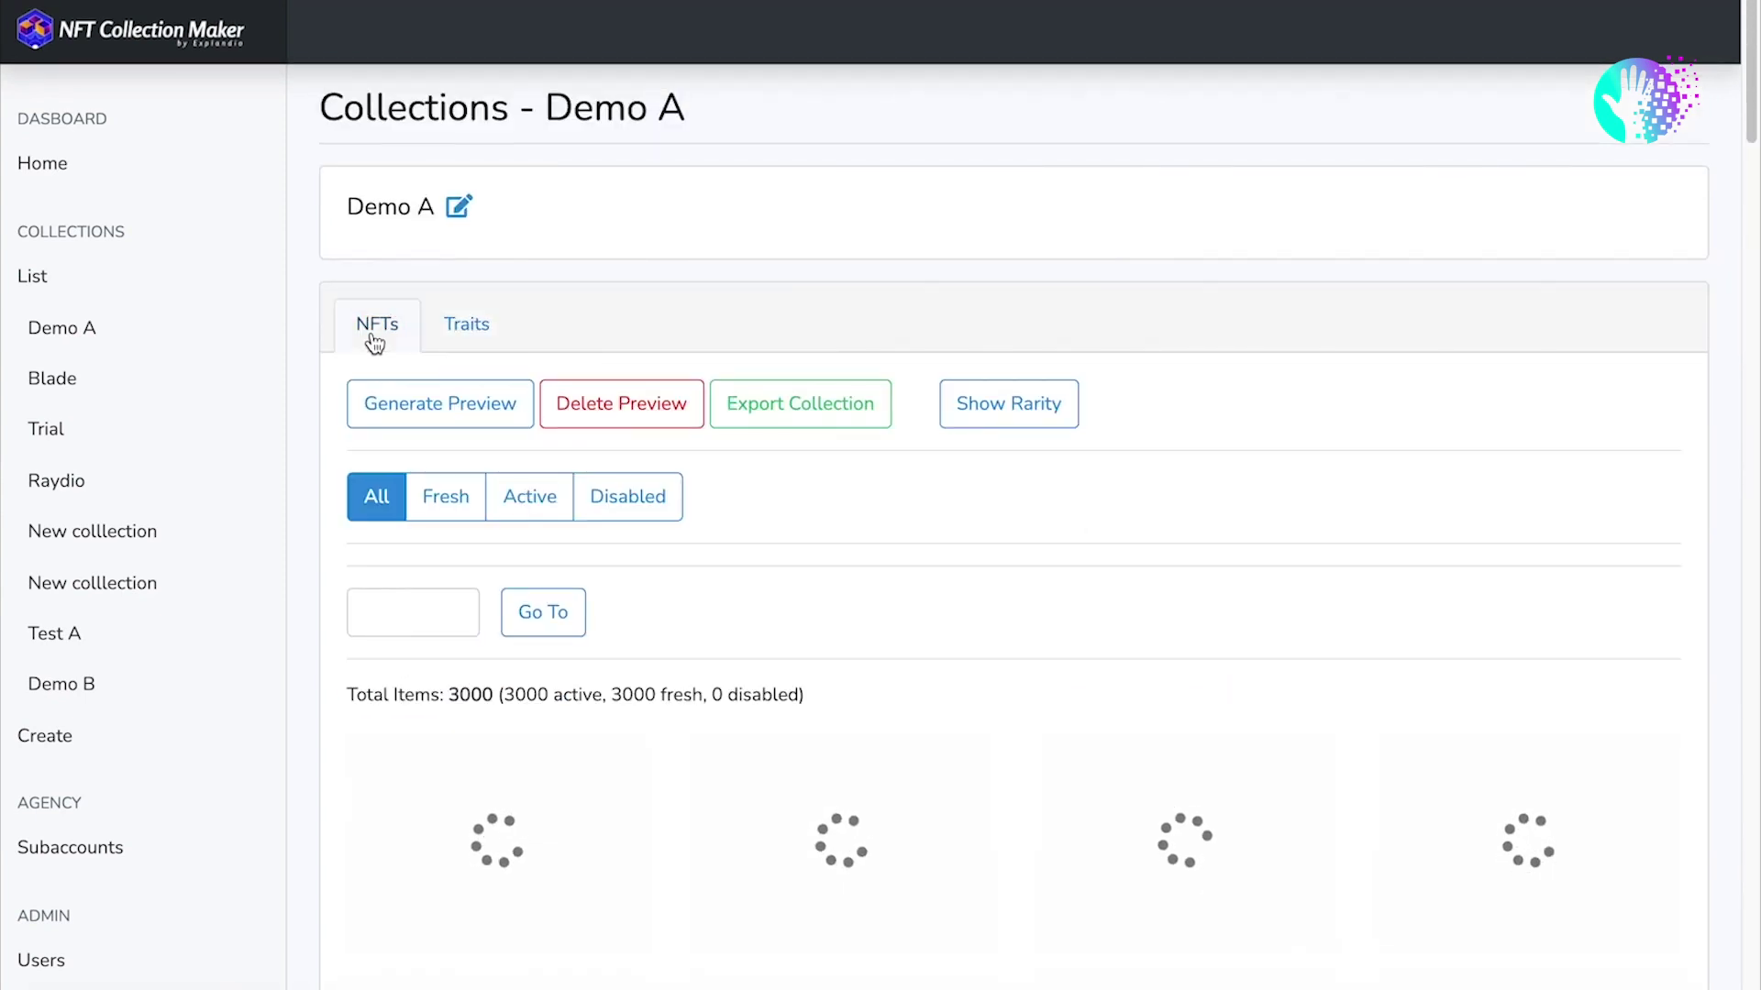
click(612, 424)
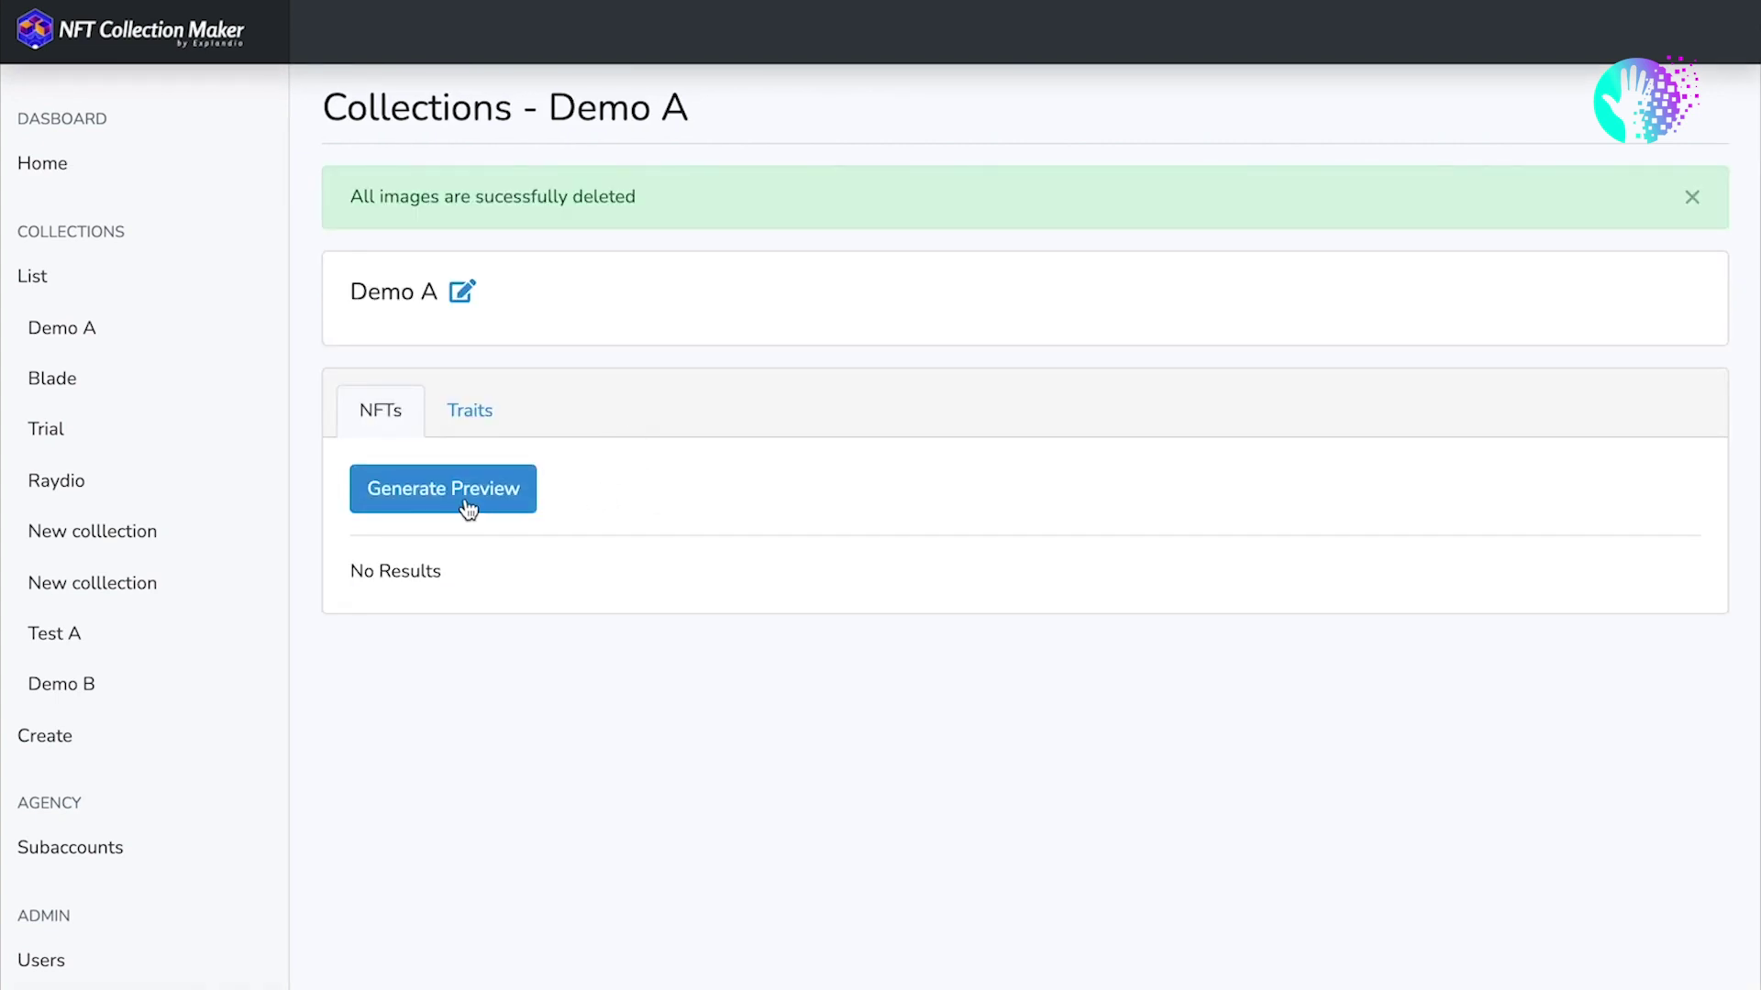
click(460, 496)
click(607, 240)
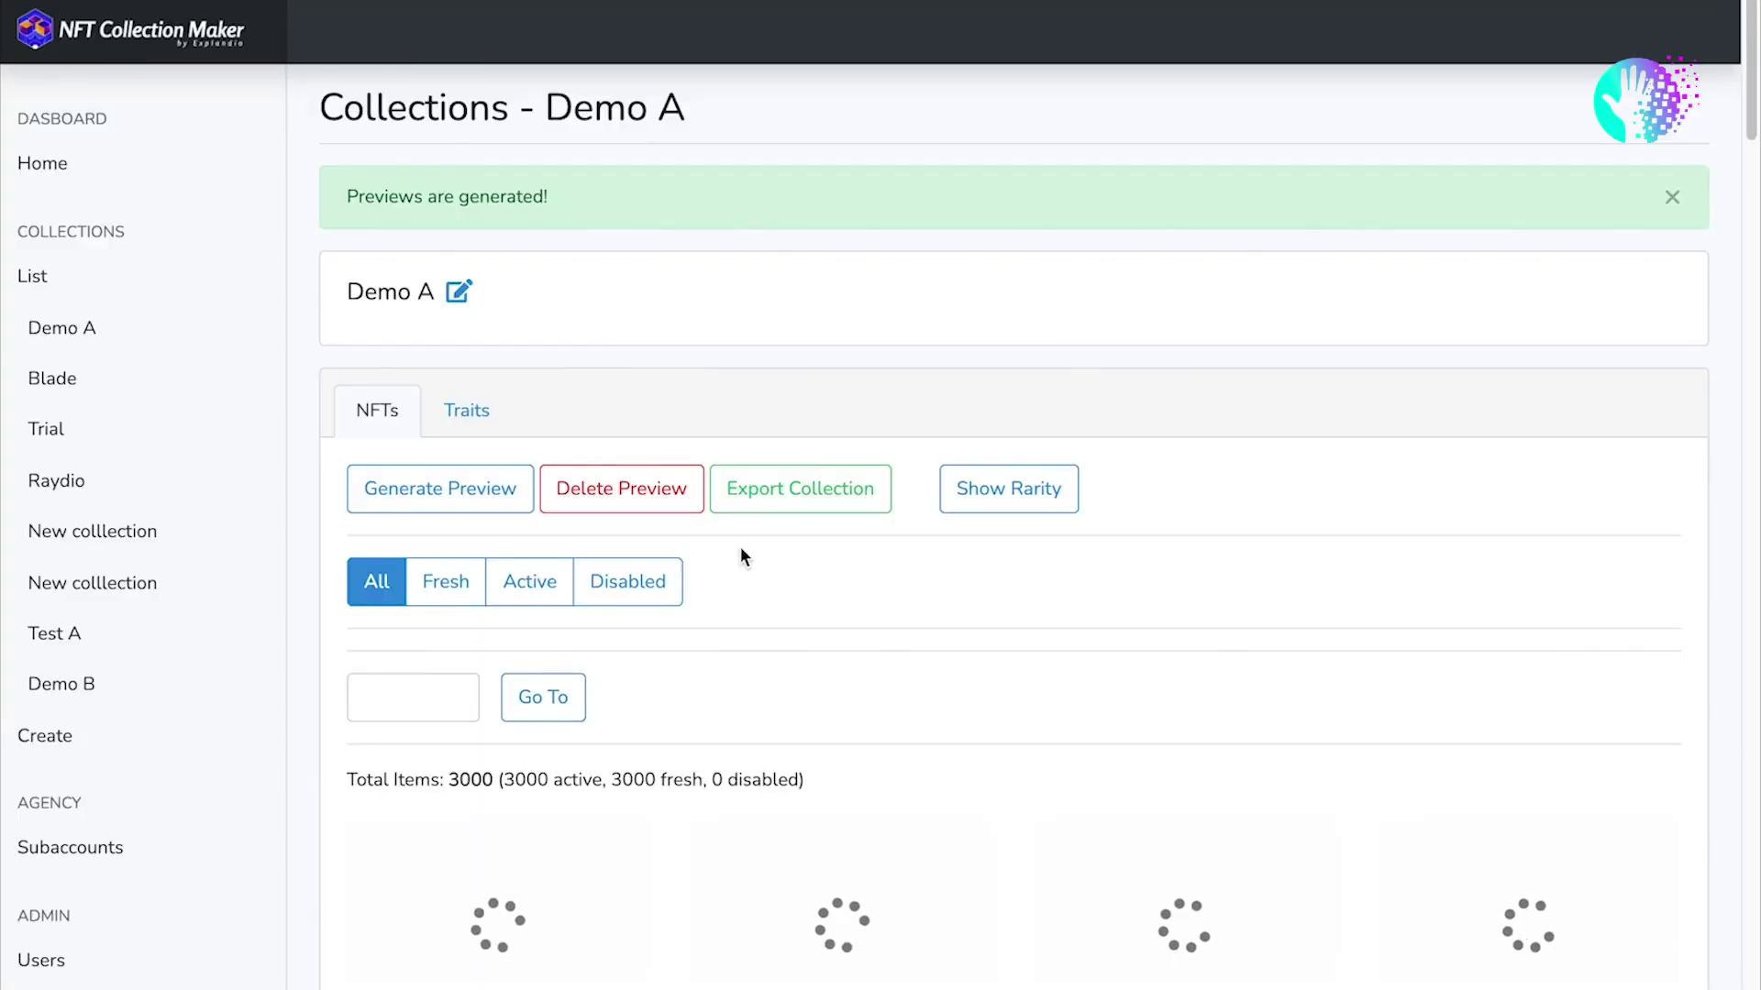
Look through Demo A's generated NFT previews, including the disabled items #2998 and #2996.
scroll(778, 558, down, 2)
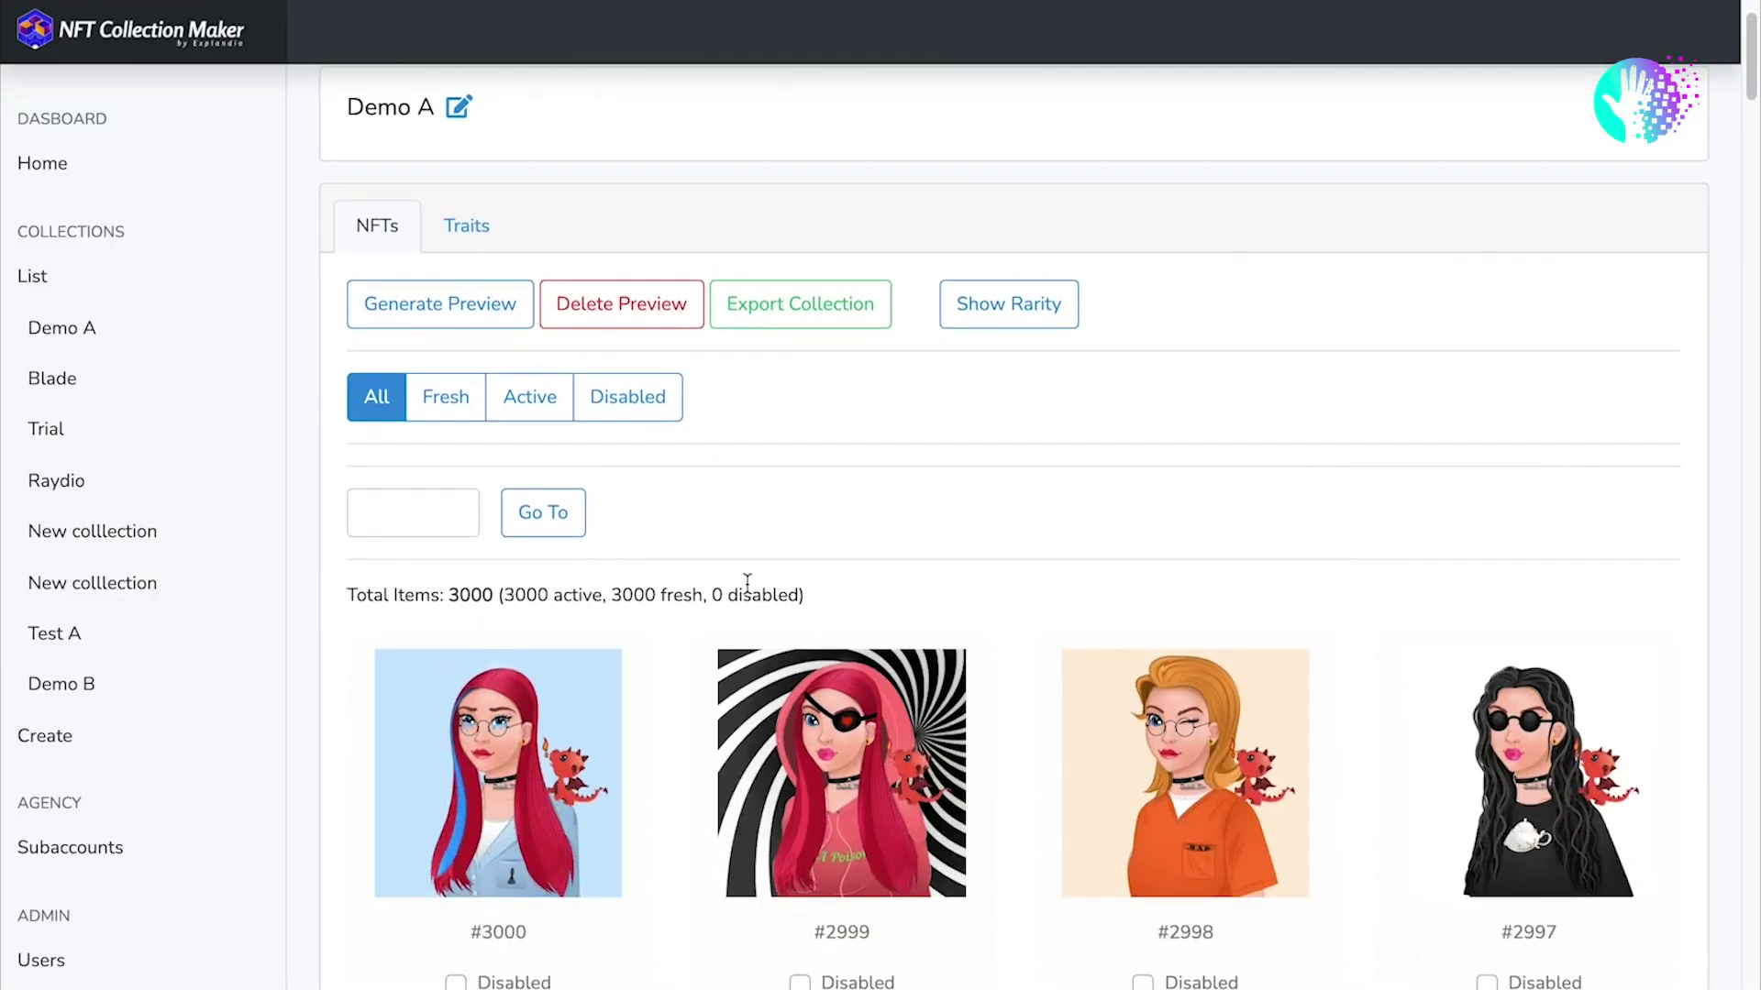
scroll(747, 583, down, 3)
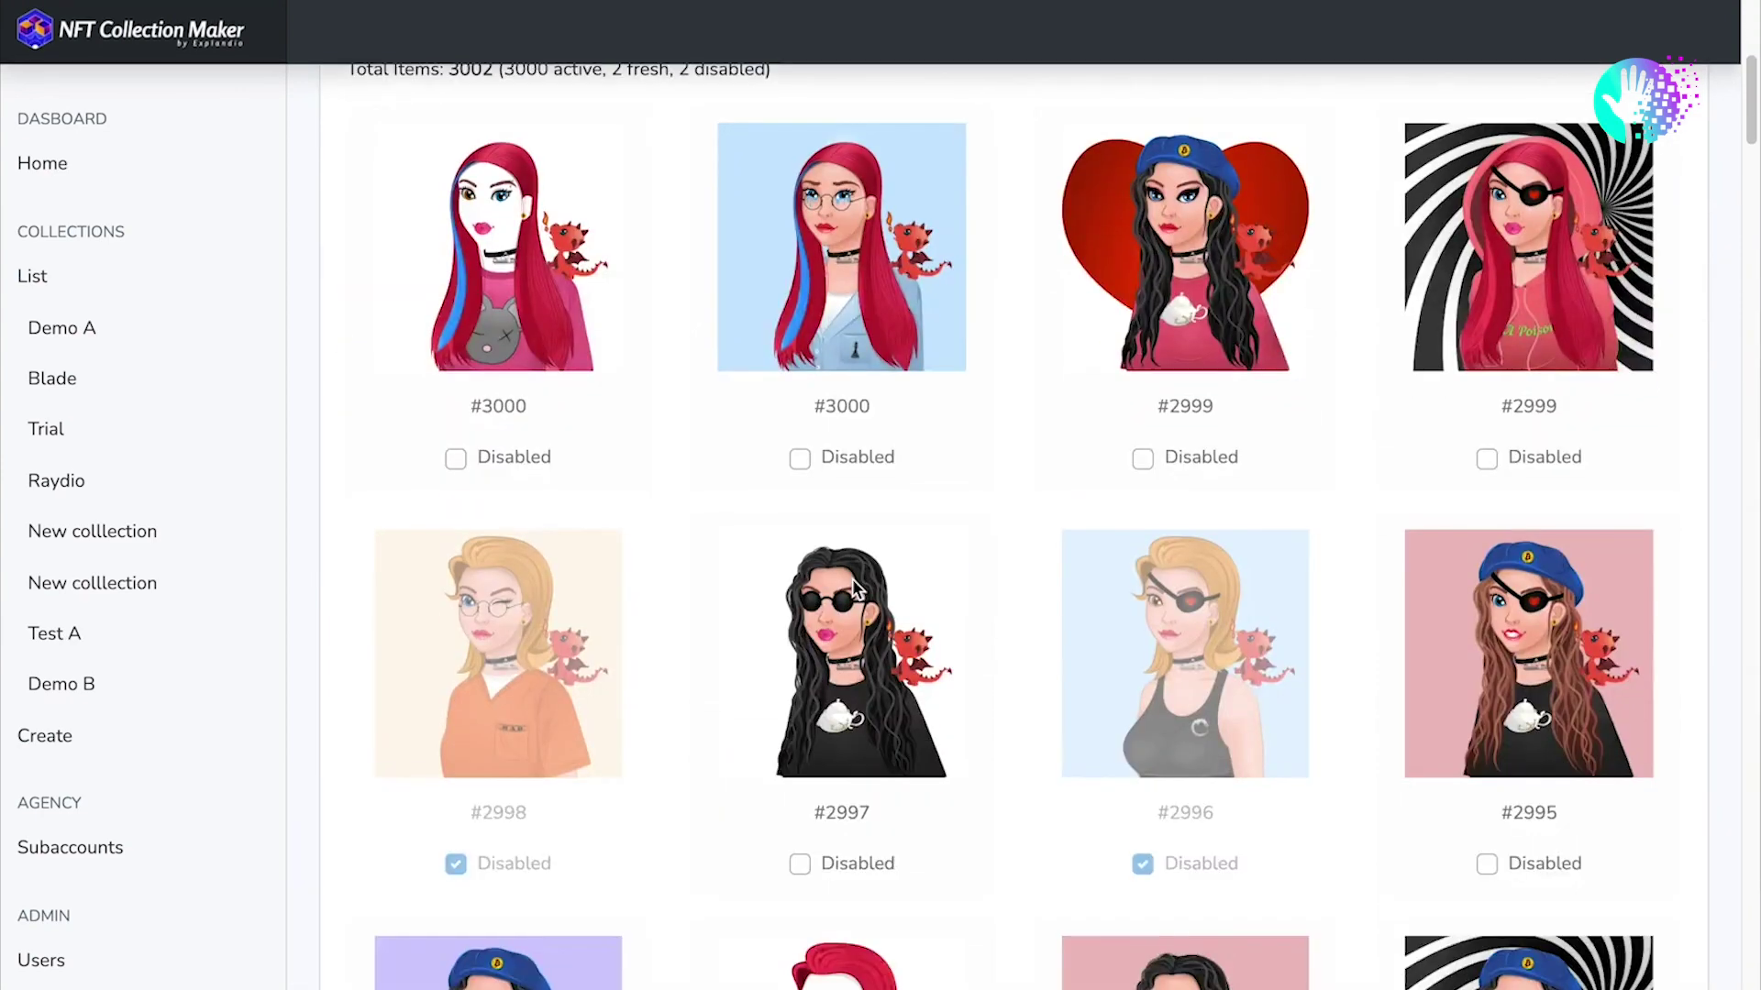
scroll(851, 580, down, 5)
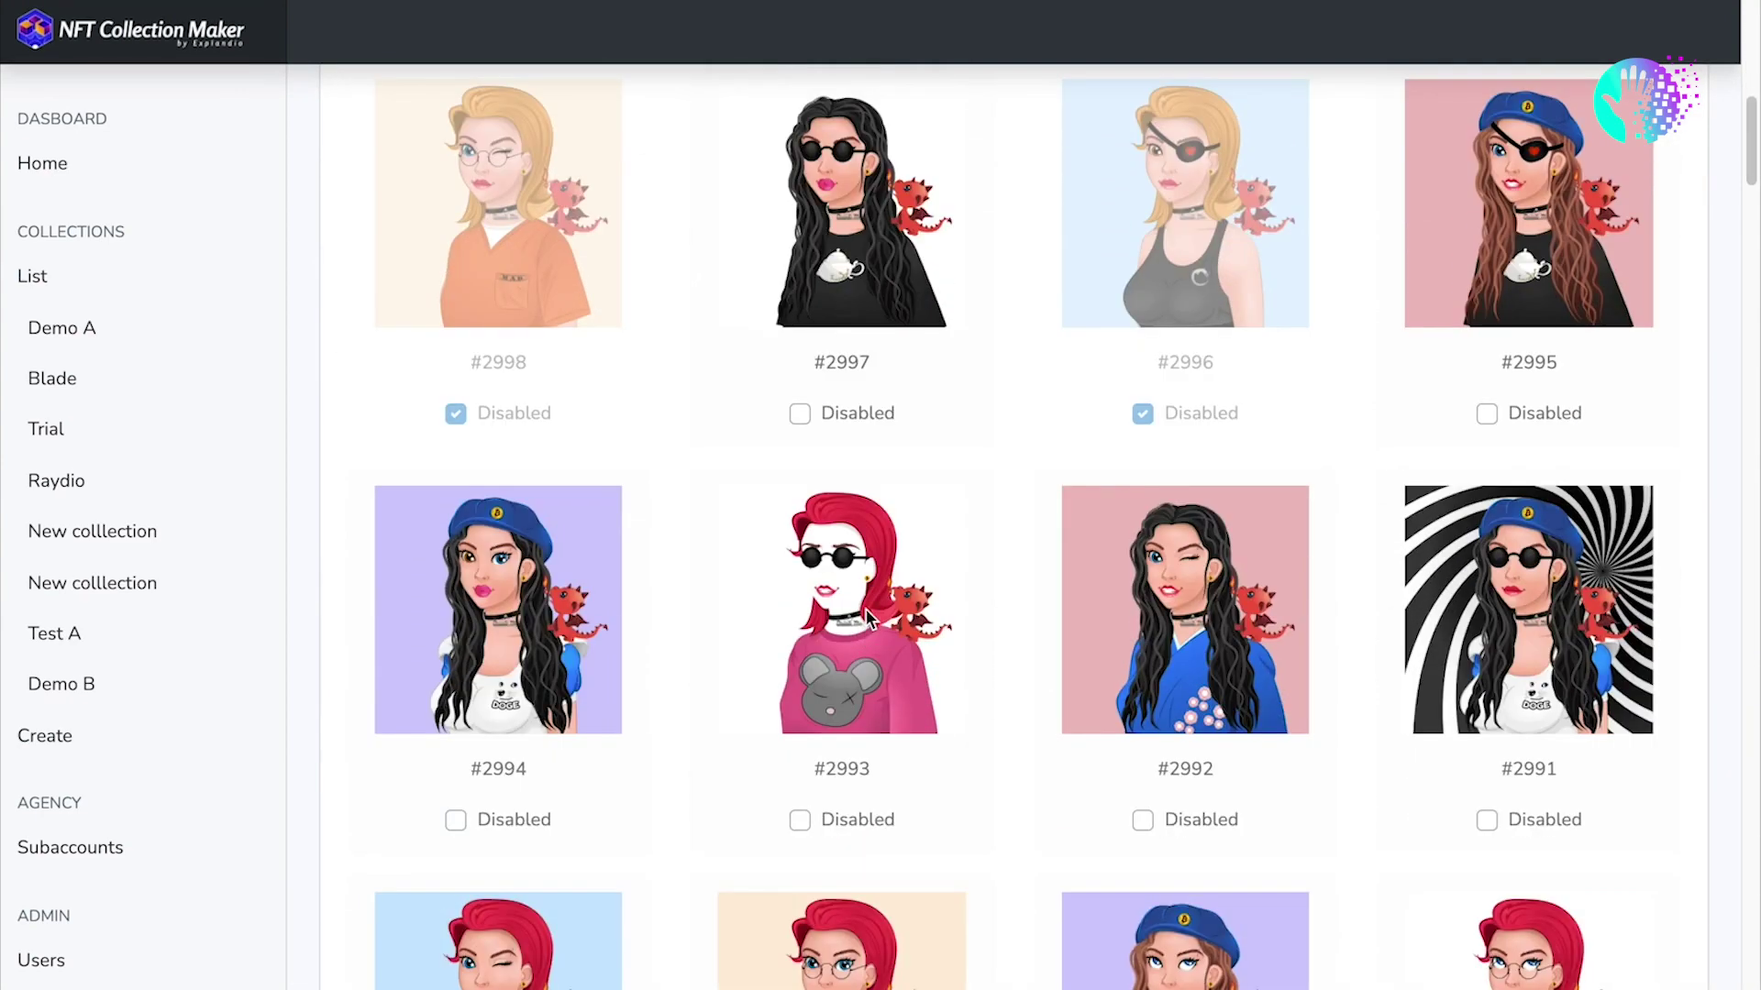
scroll(882, 600, up, 6)
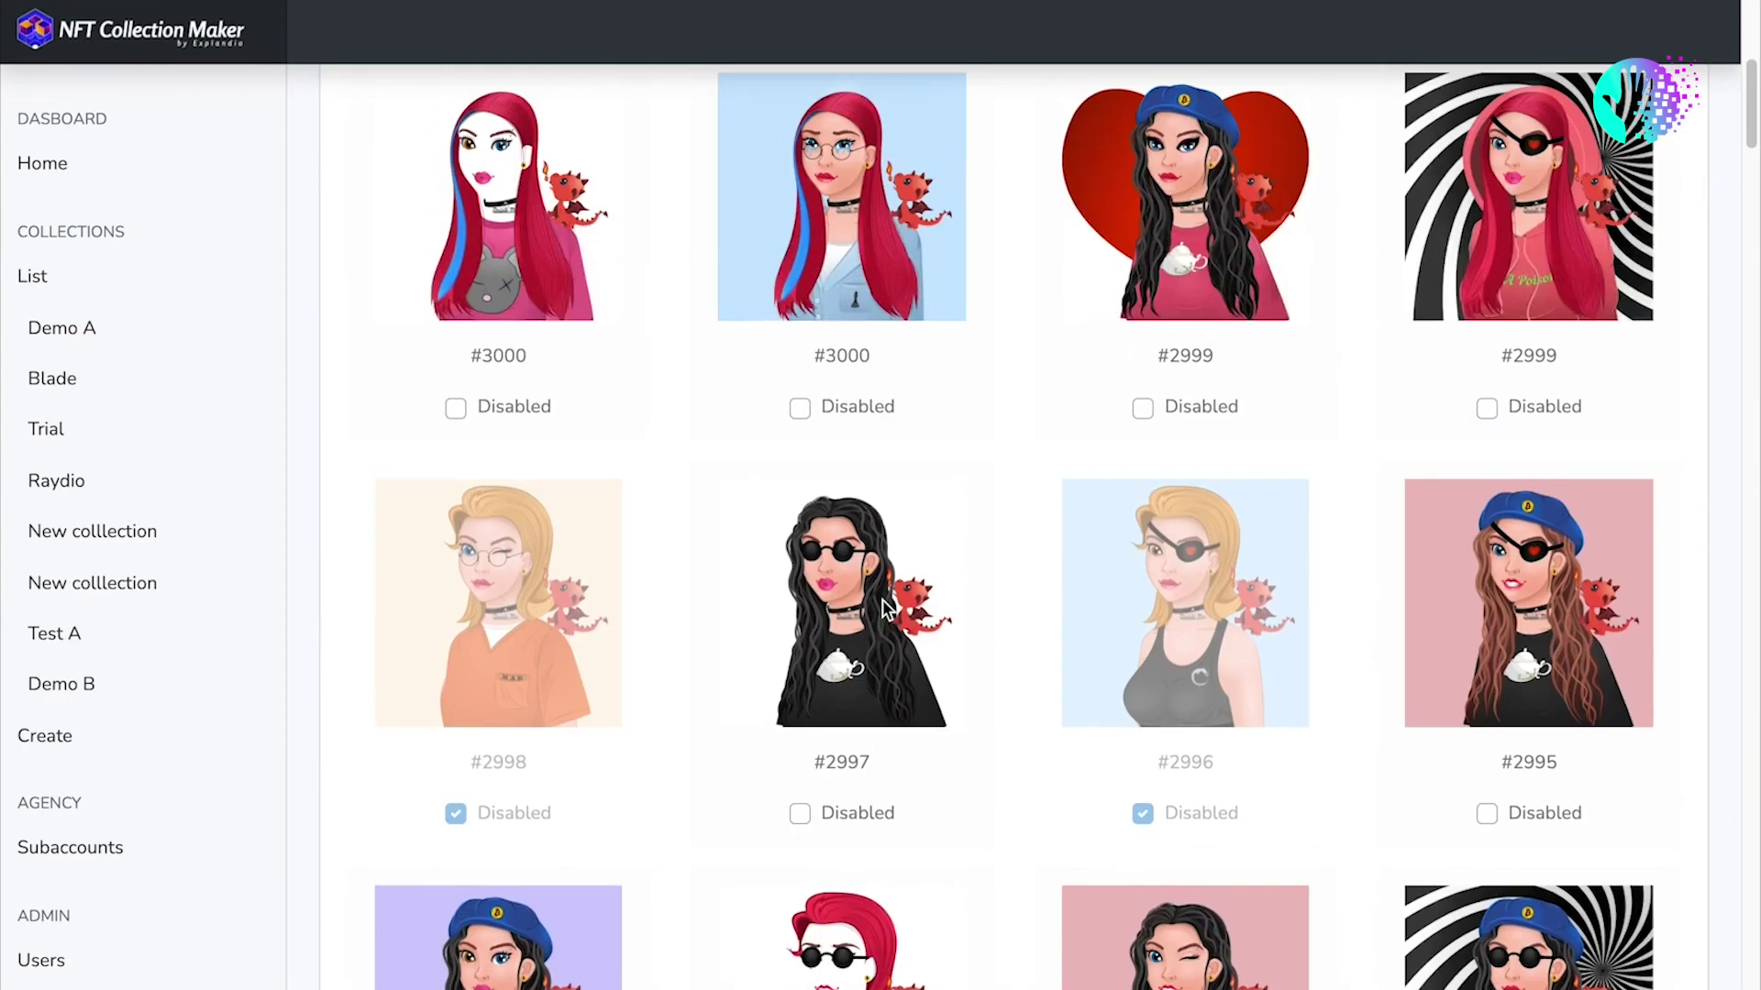
scroll(882, 606, up, 6)
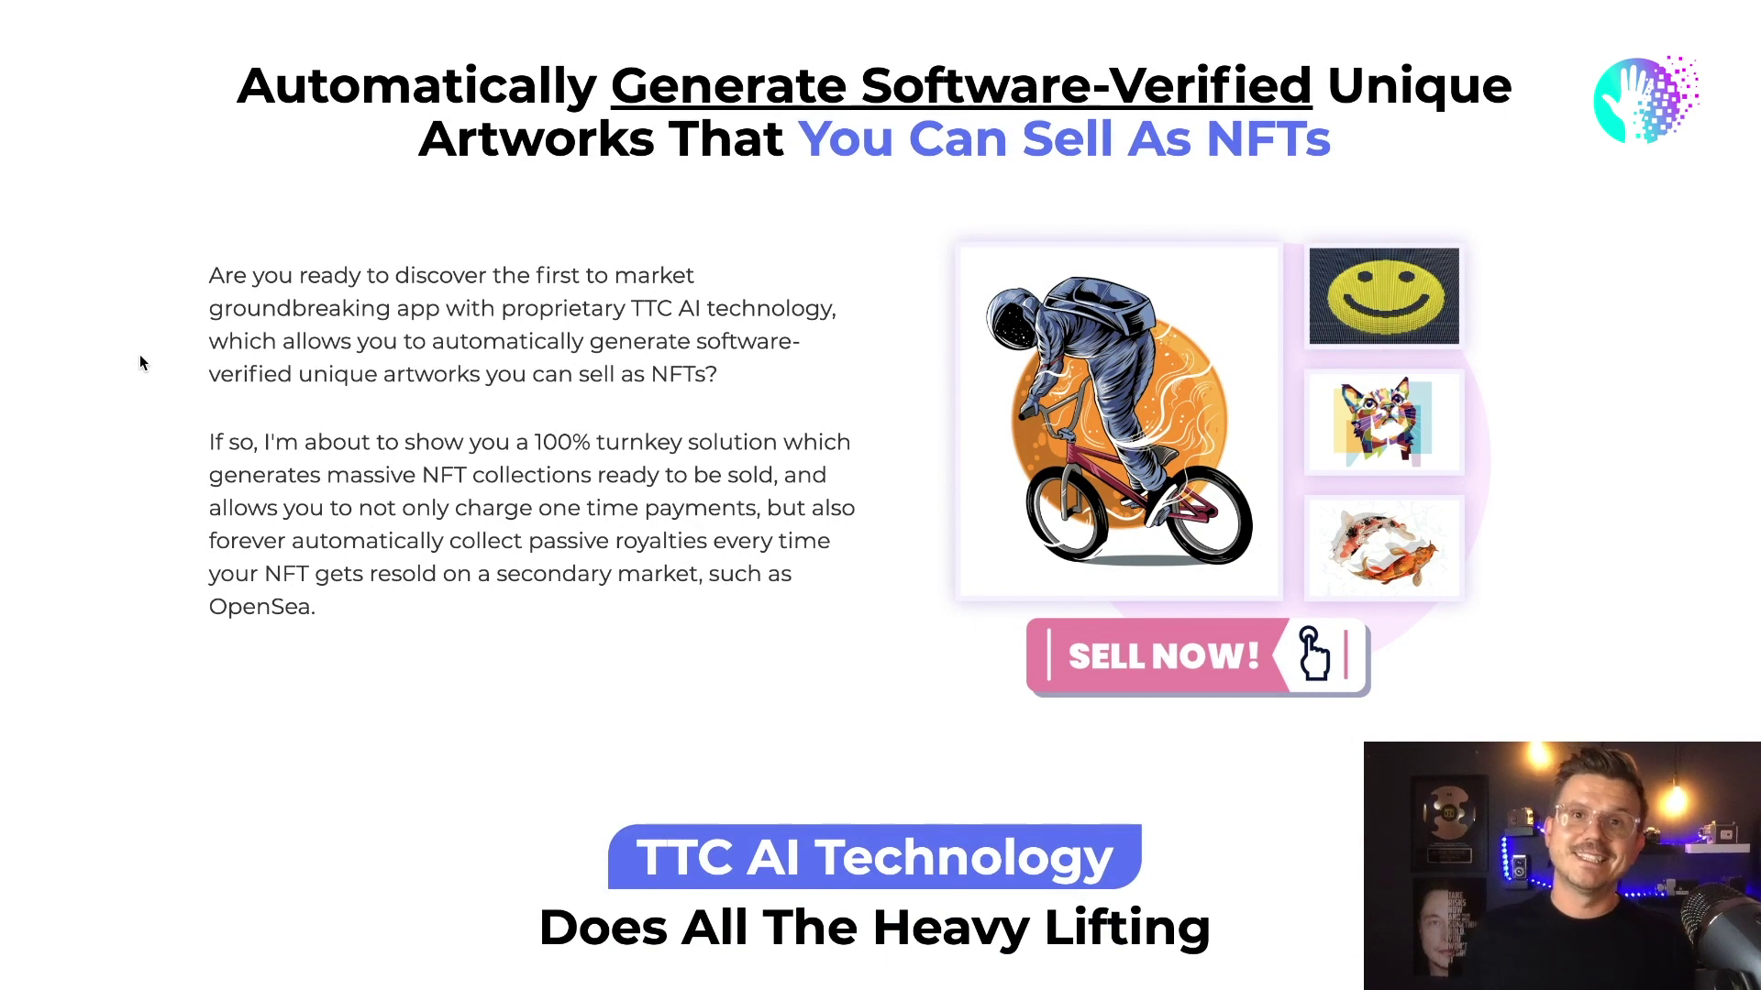
Switch to the NFT Collection Maker sales page and review its TTC AI section, collection case studies and OpenSea top NFT rankings.
scroll(146, 356, down, 6)
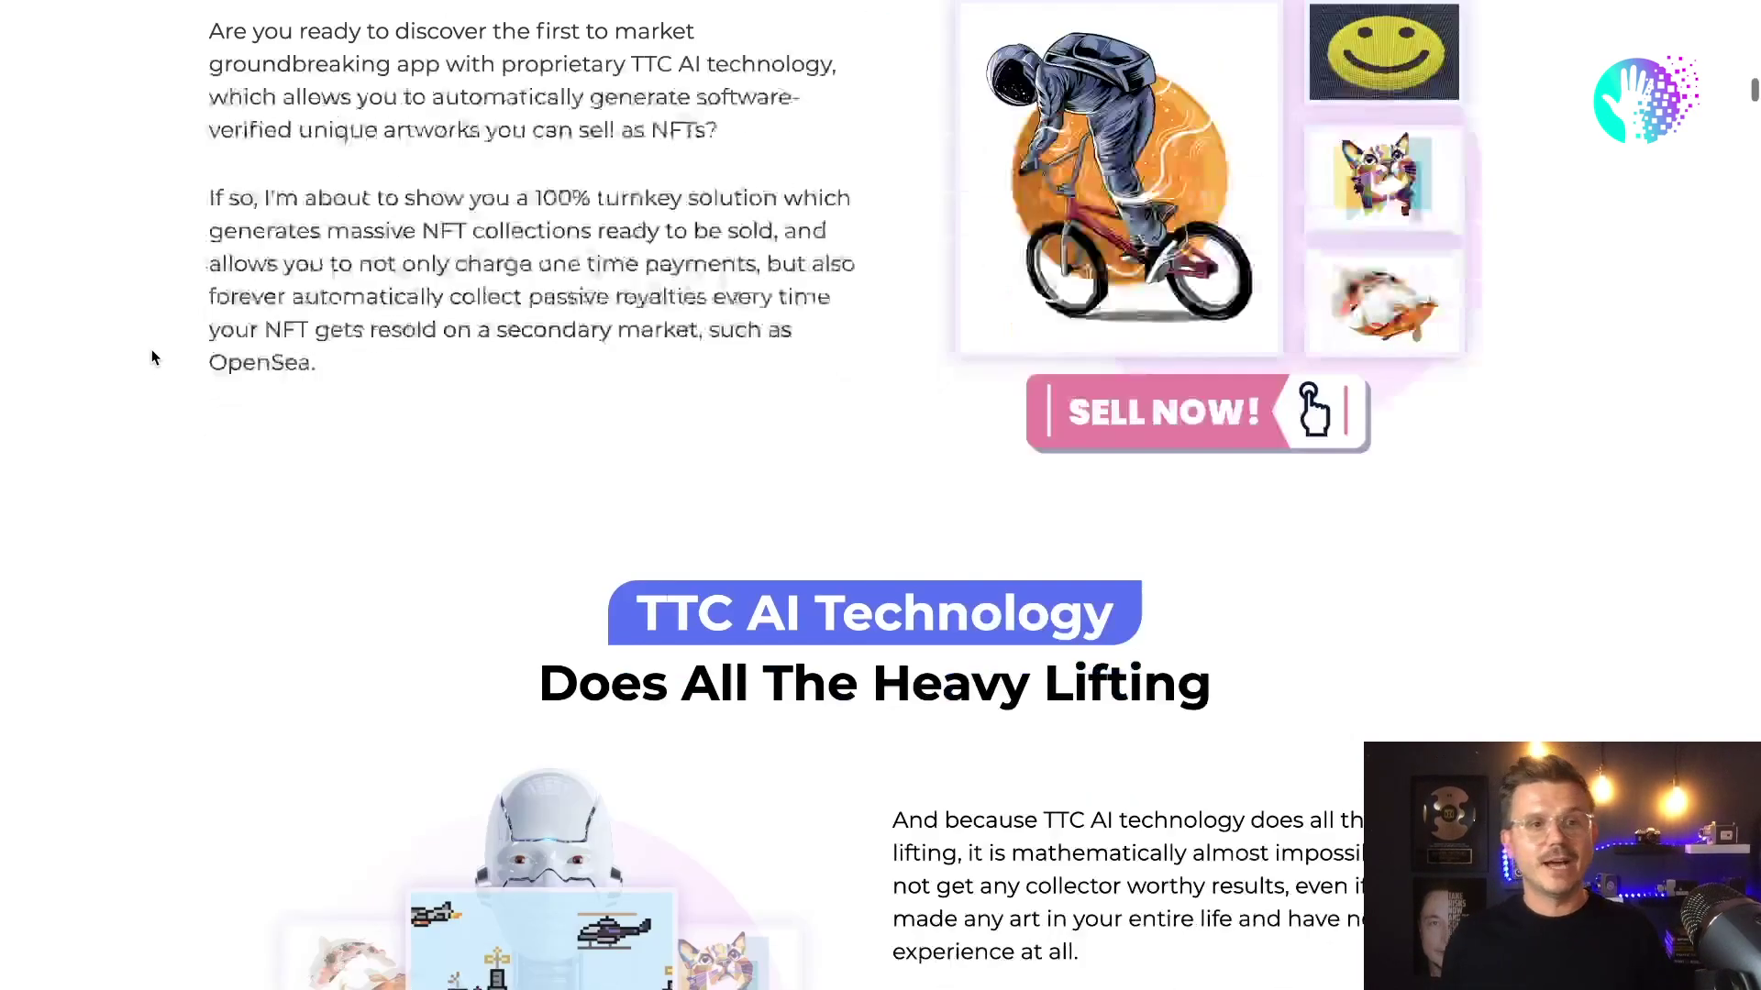
scroll(154, 357, down, 2)
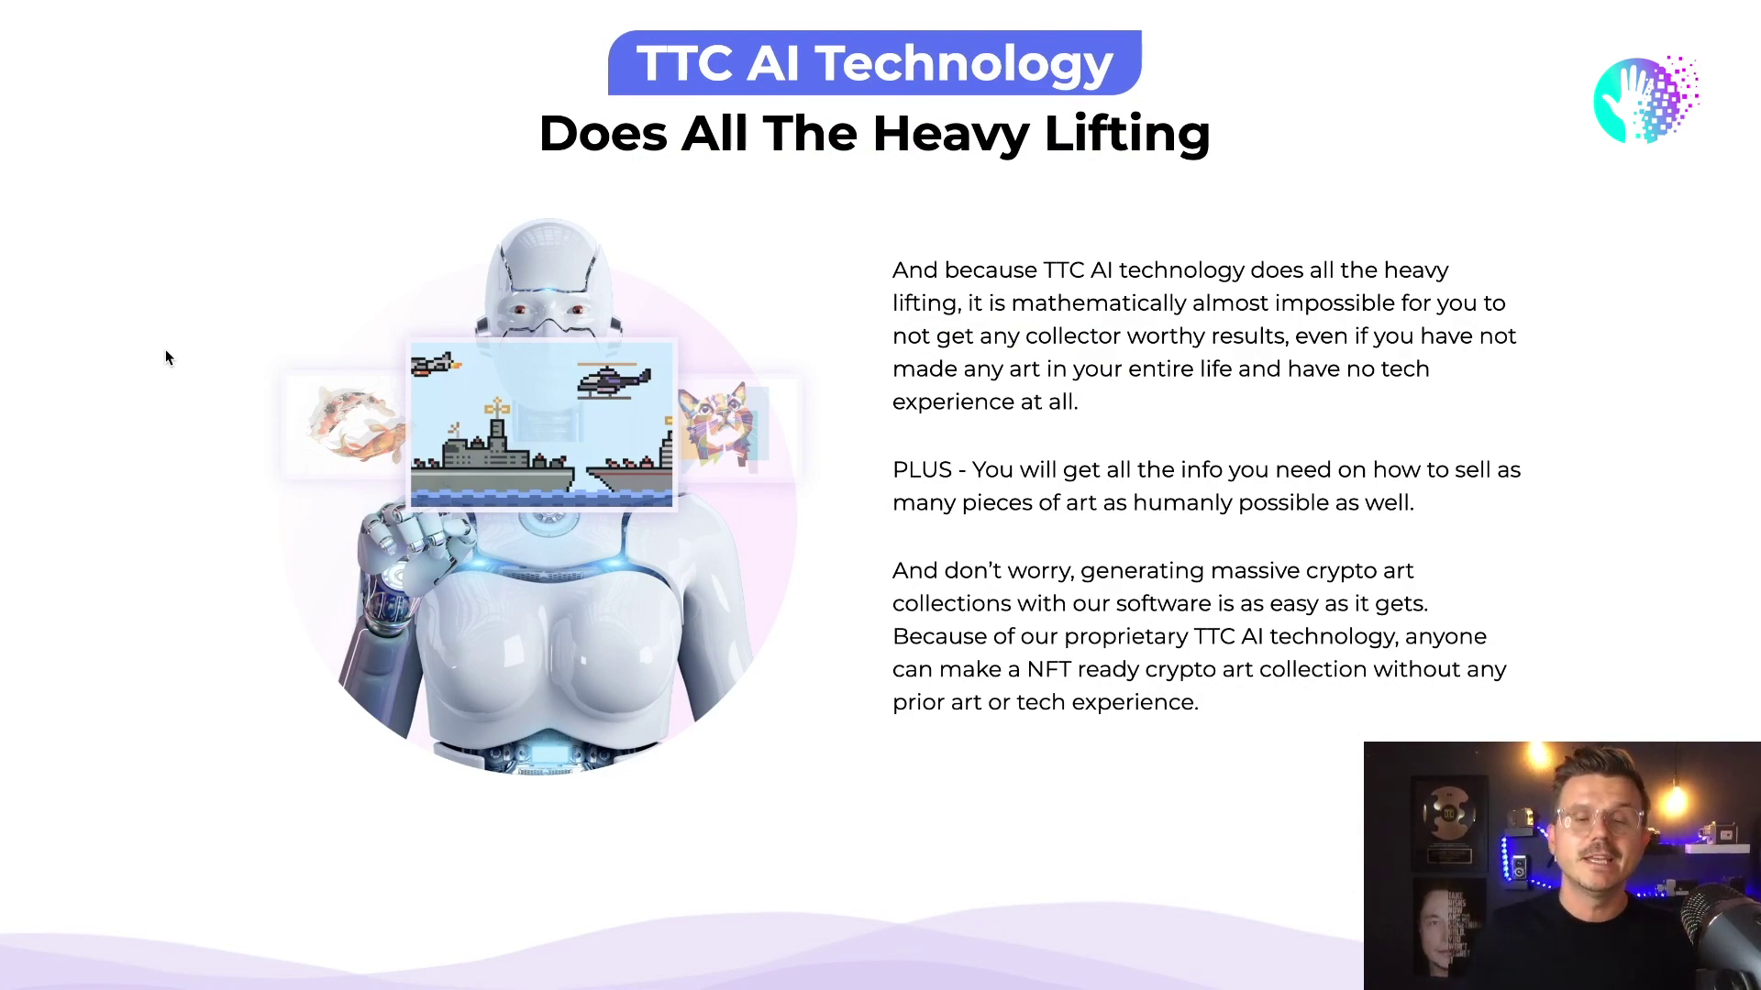
scroll(166, 356, down, 20)
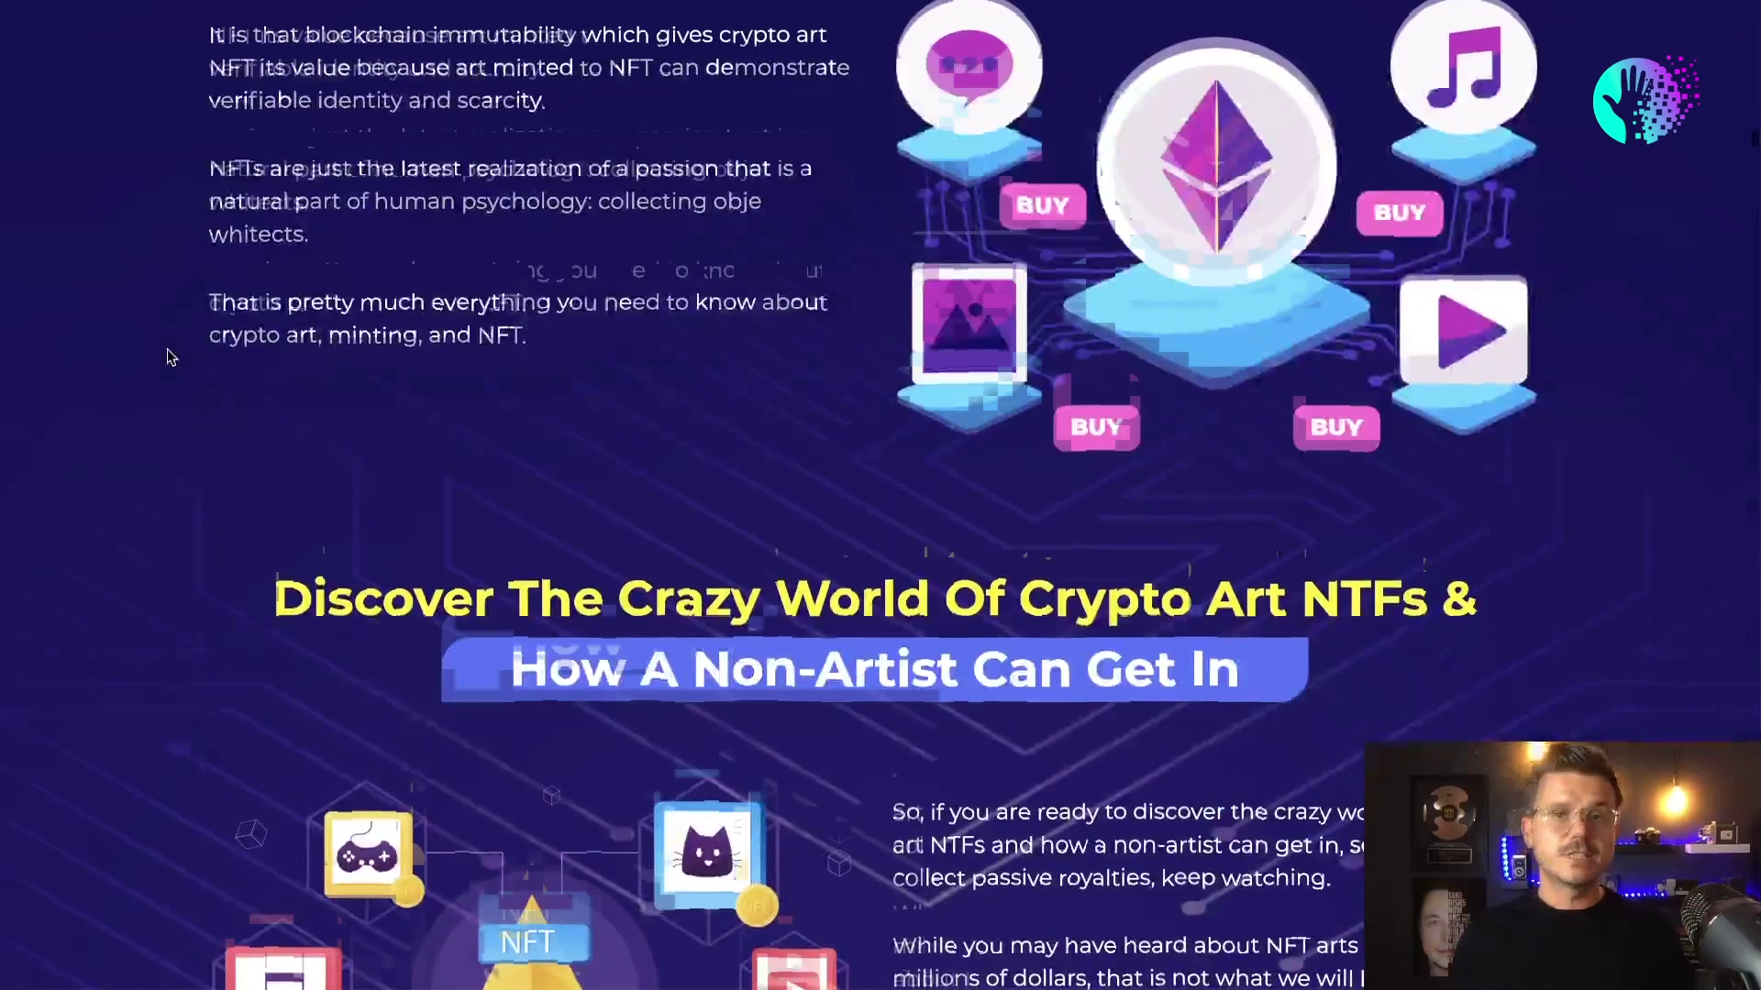
scroll(168, 356, down, 15)
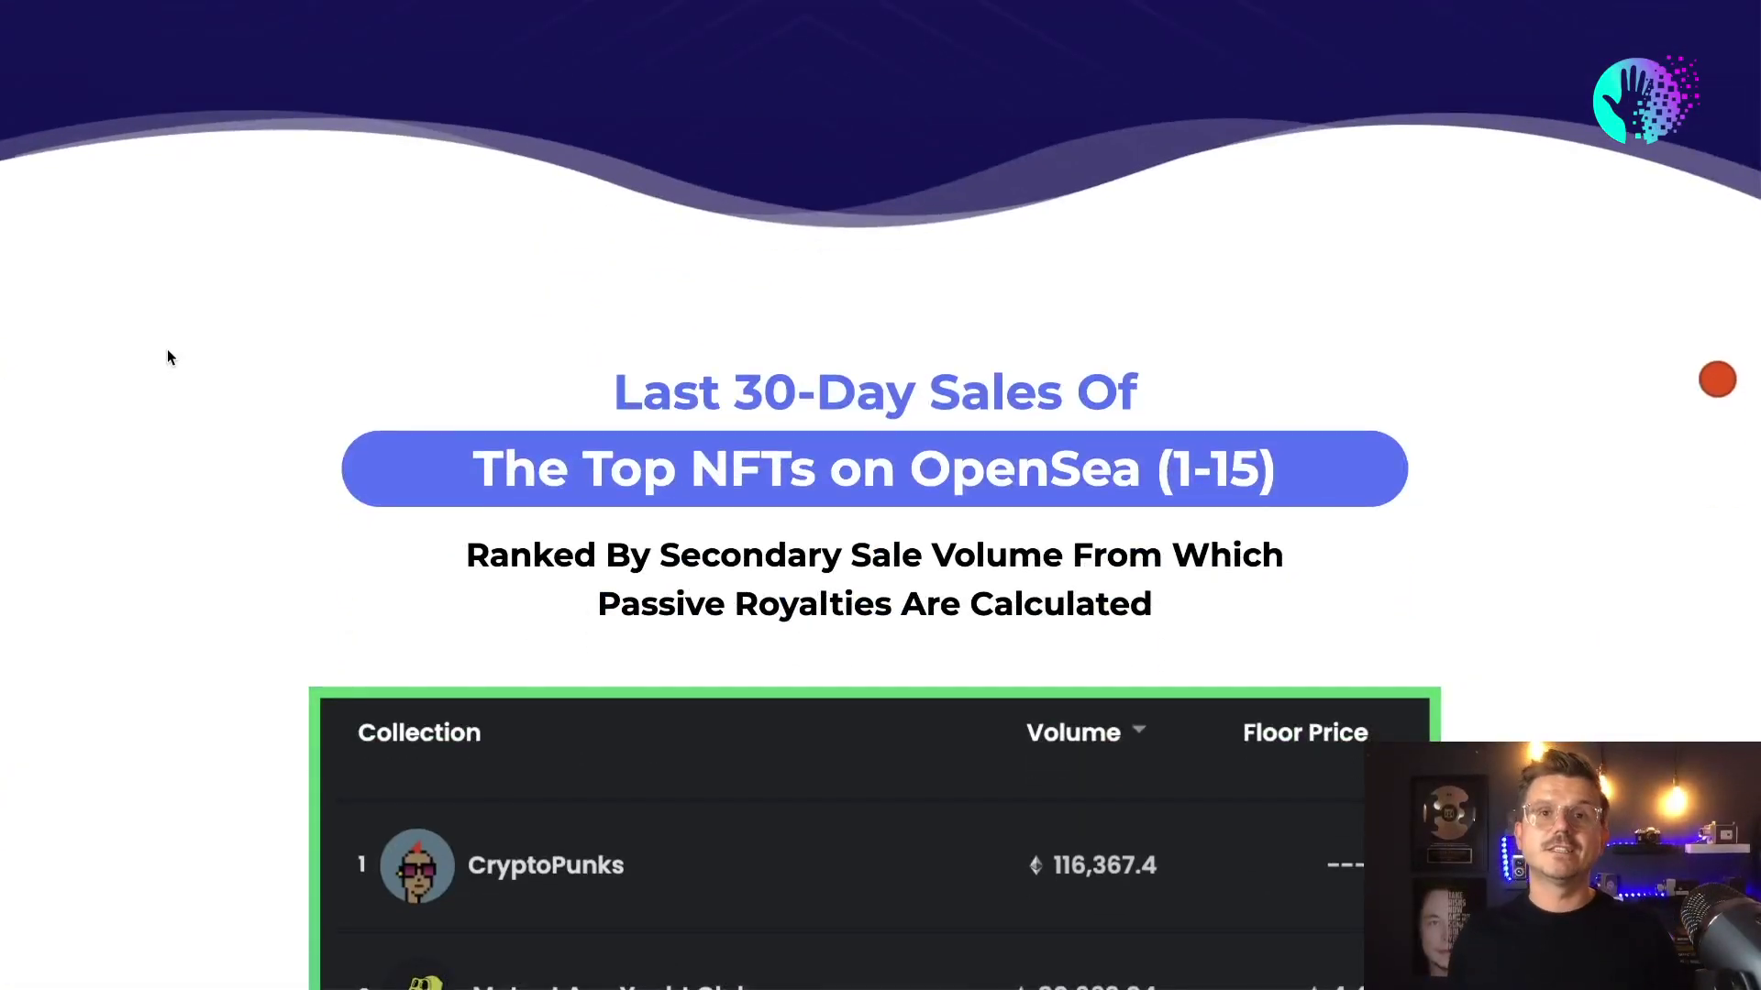
scroll(168, 357, down, 15)
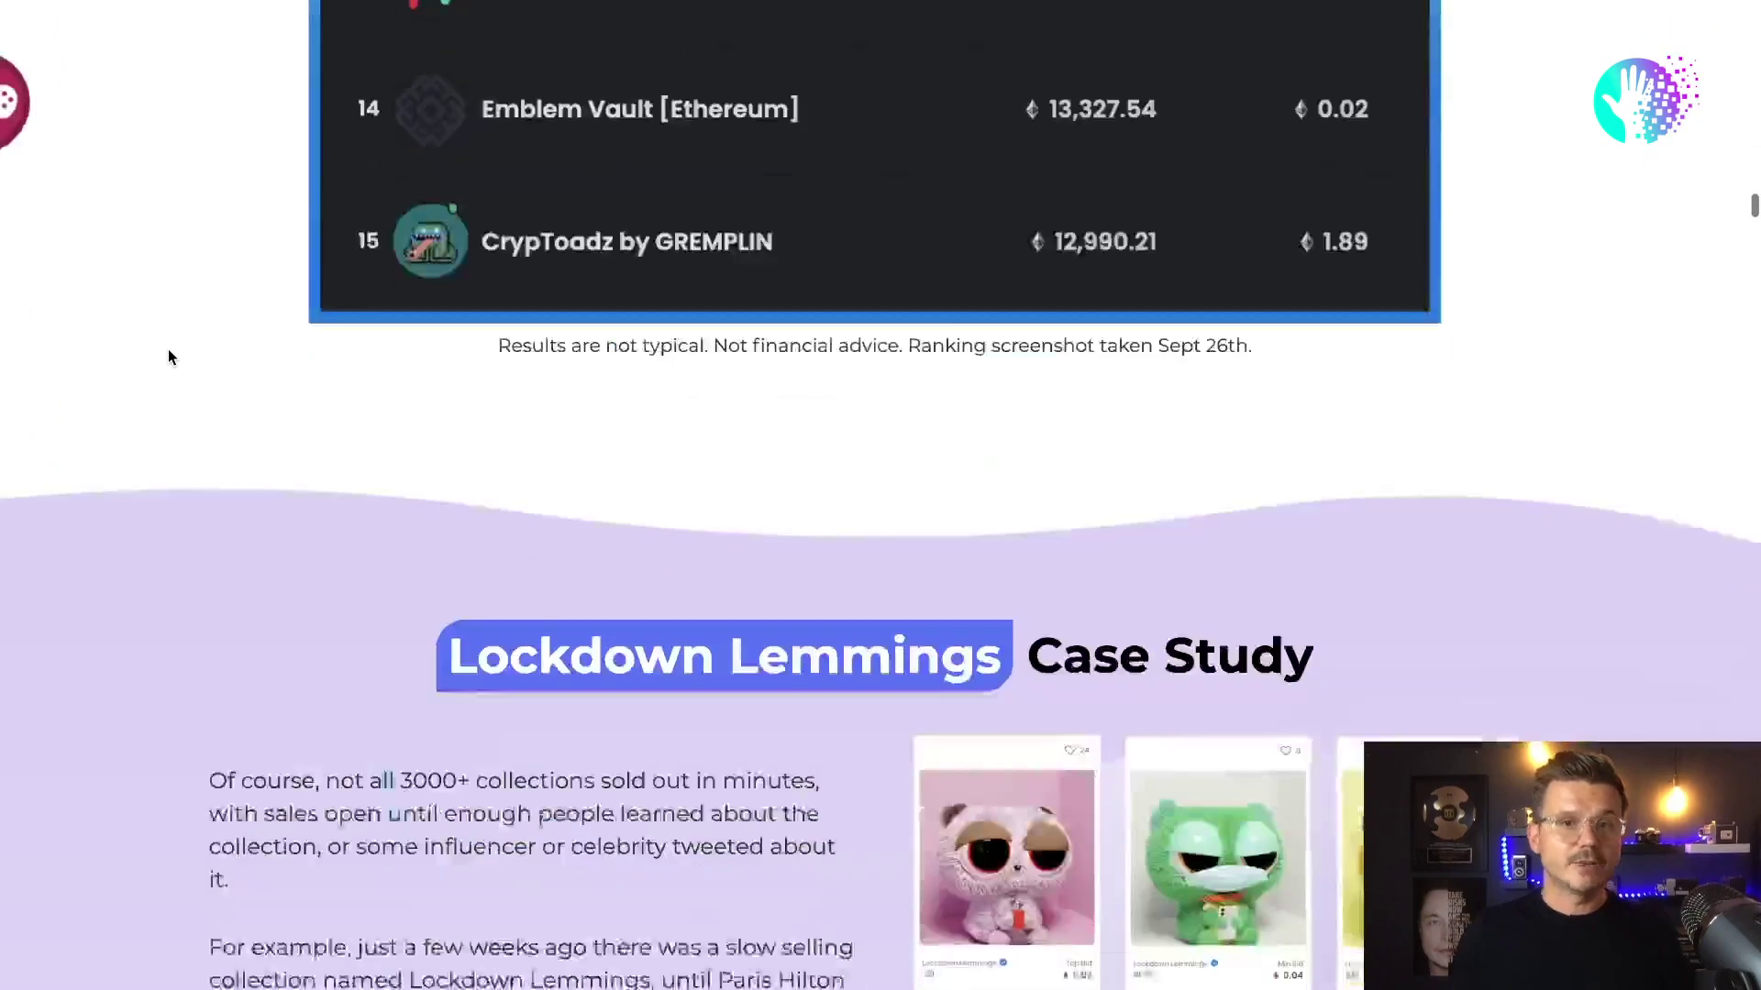
scroll(168, 356, down, 15)
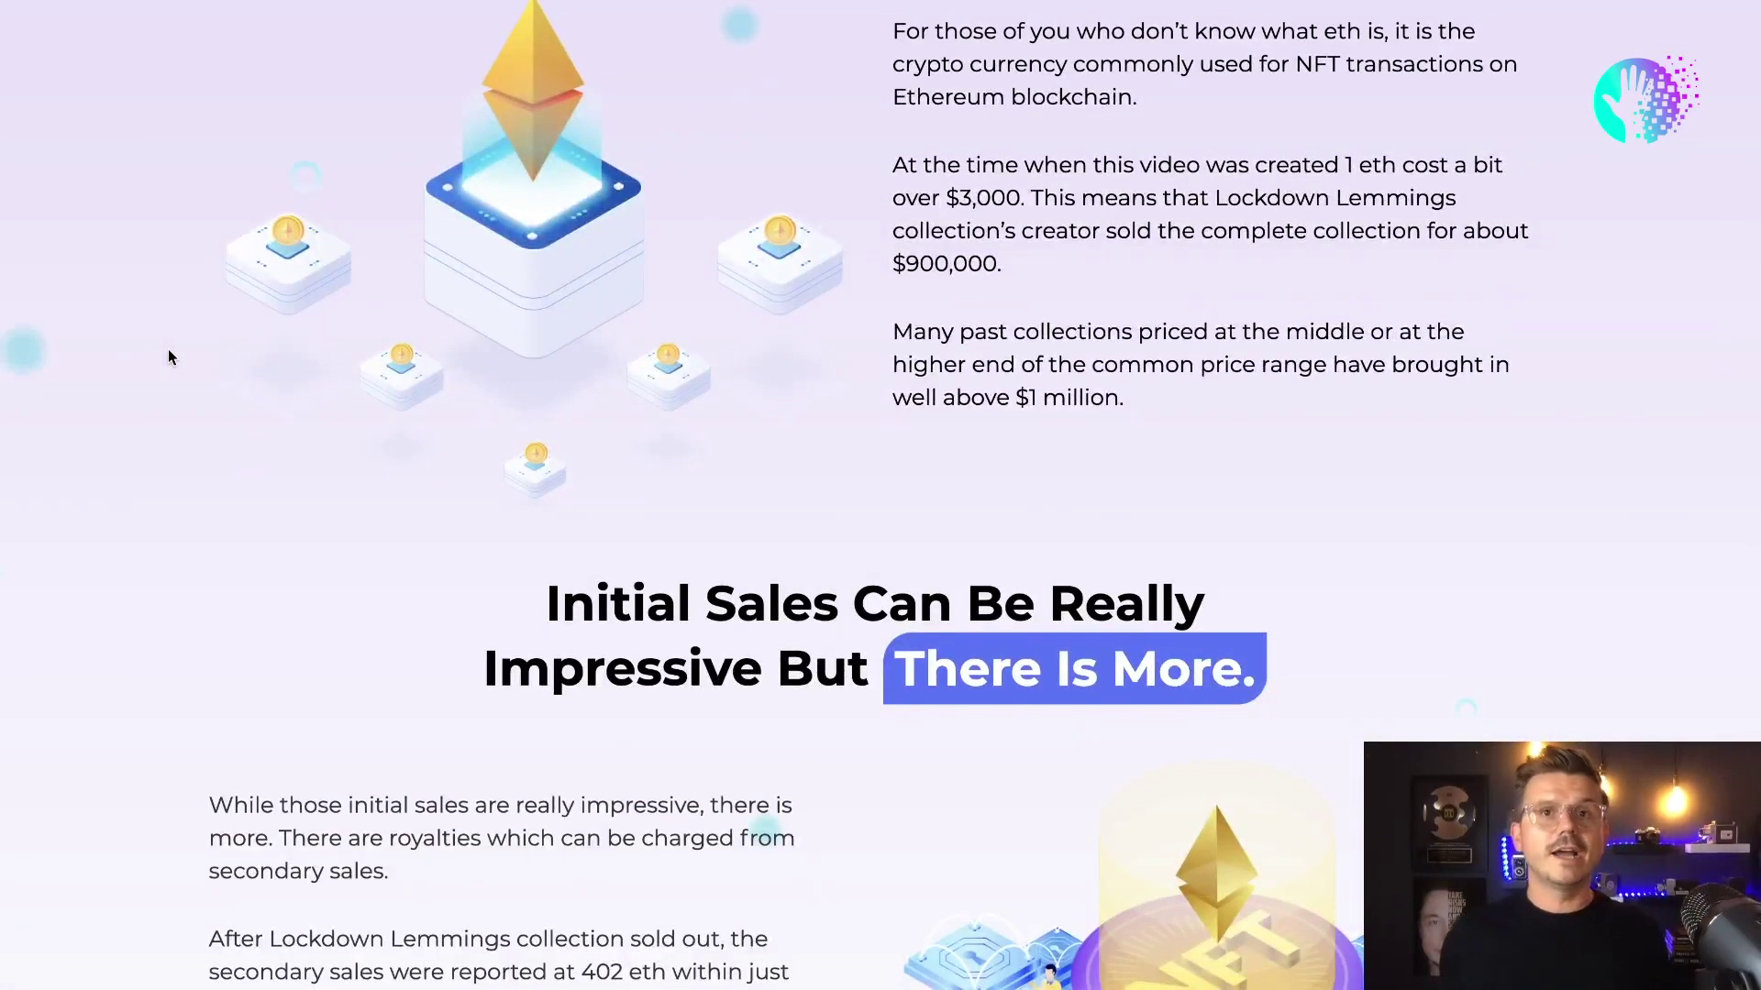
scroll(168, 356, down, 5)
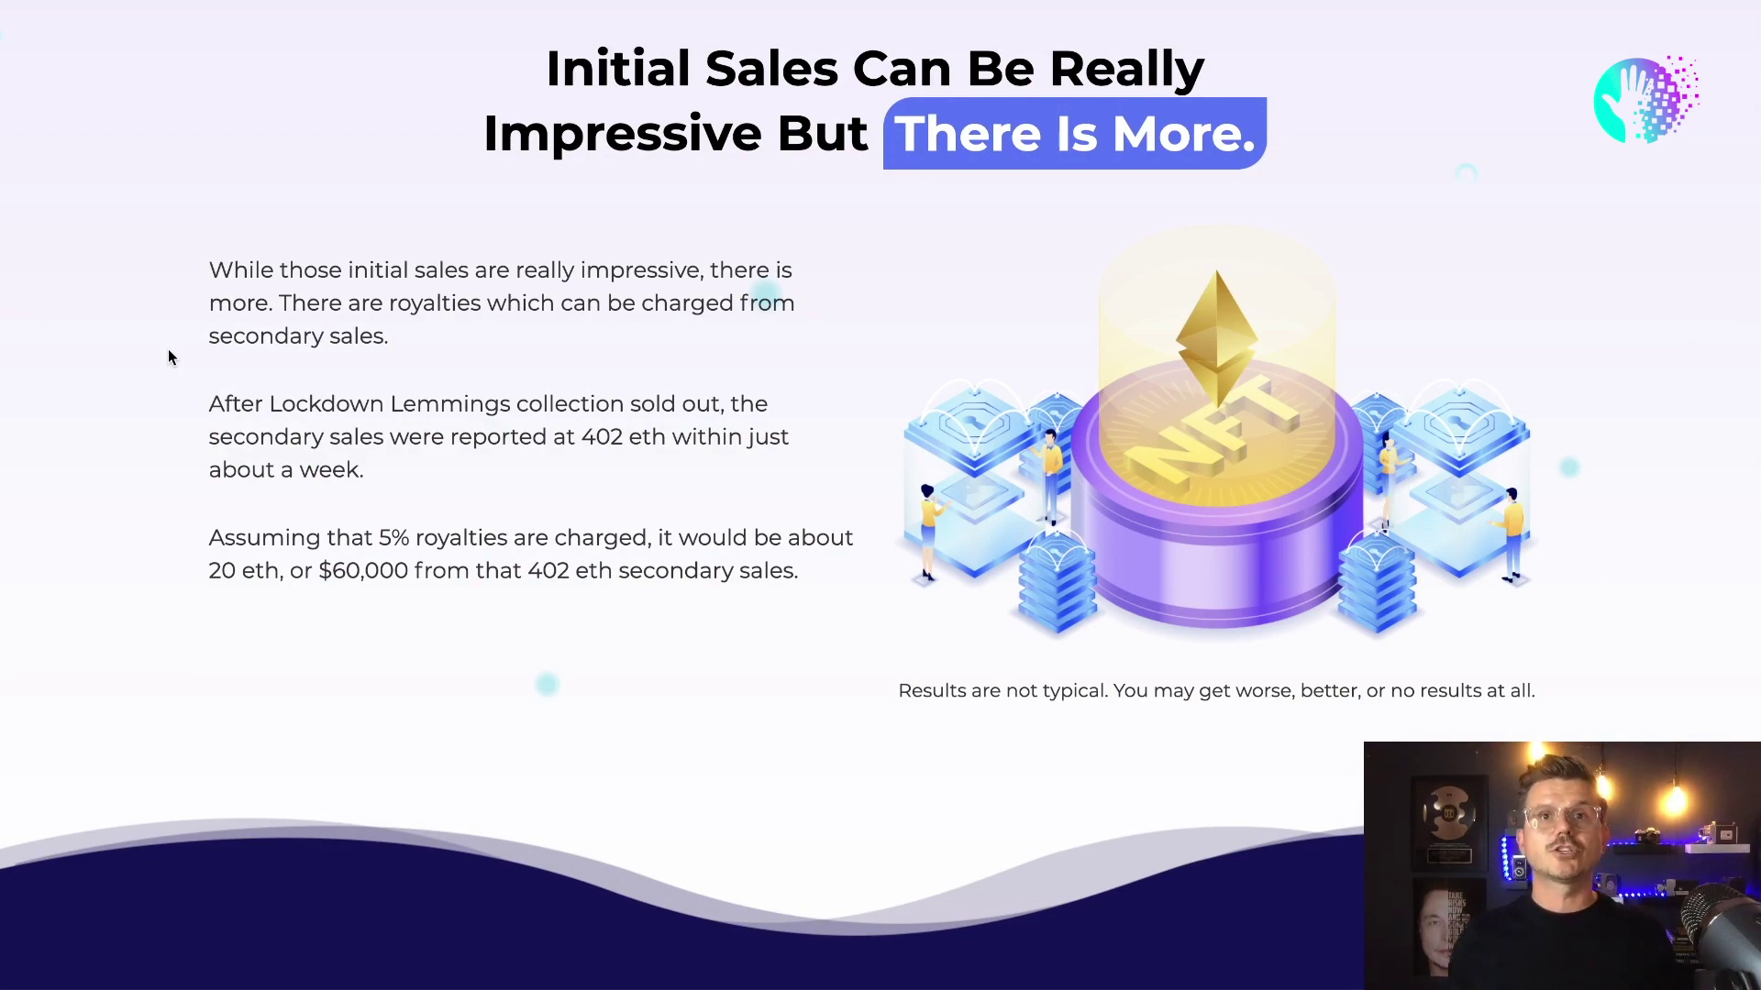
scroll(168, 356, down, 8)
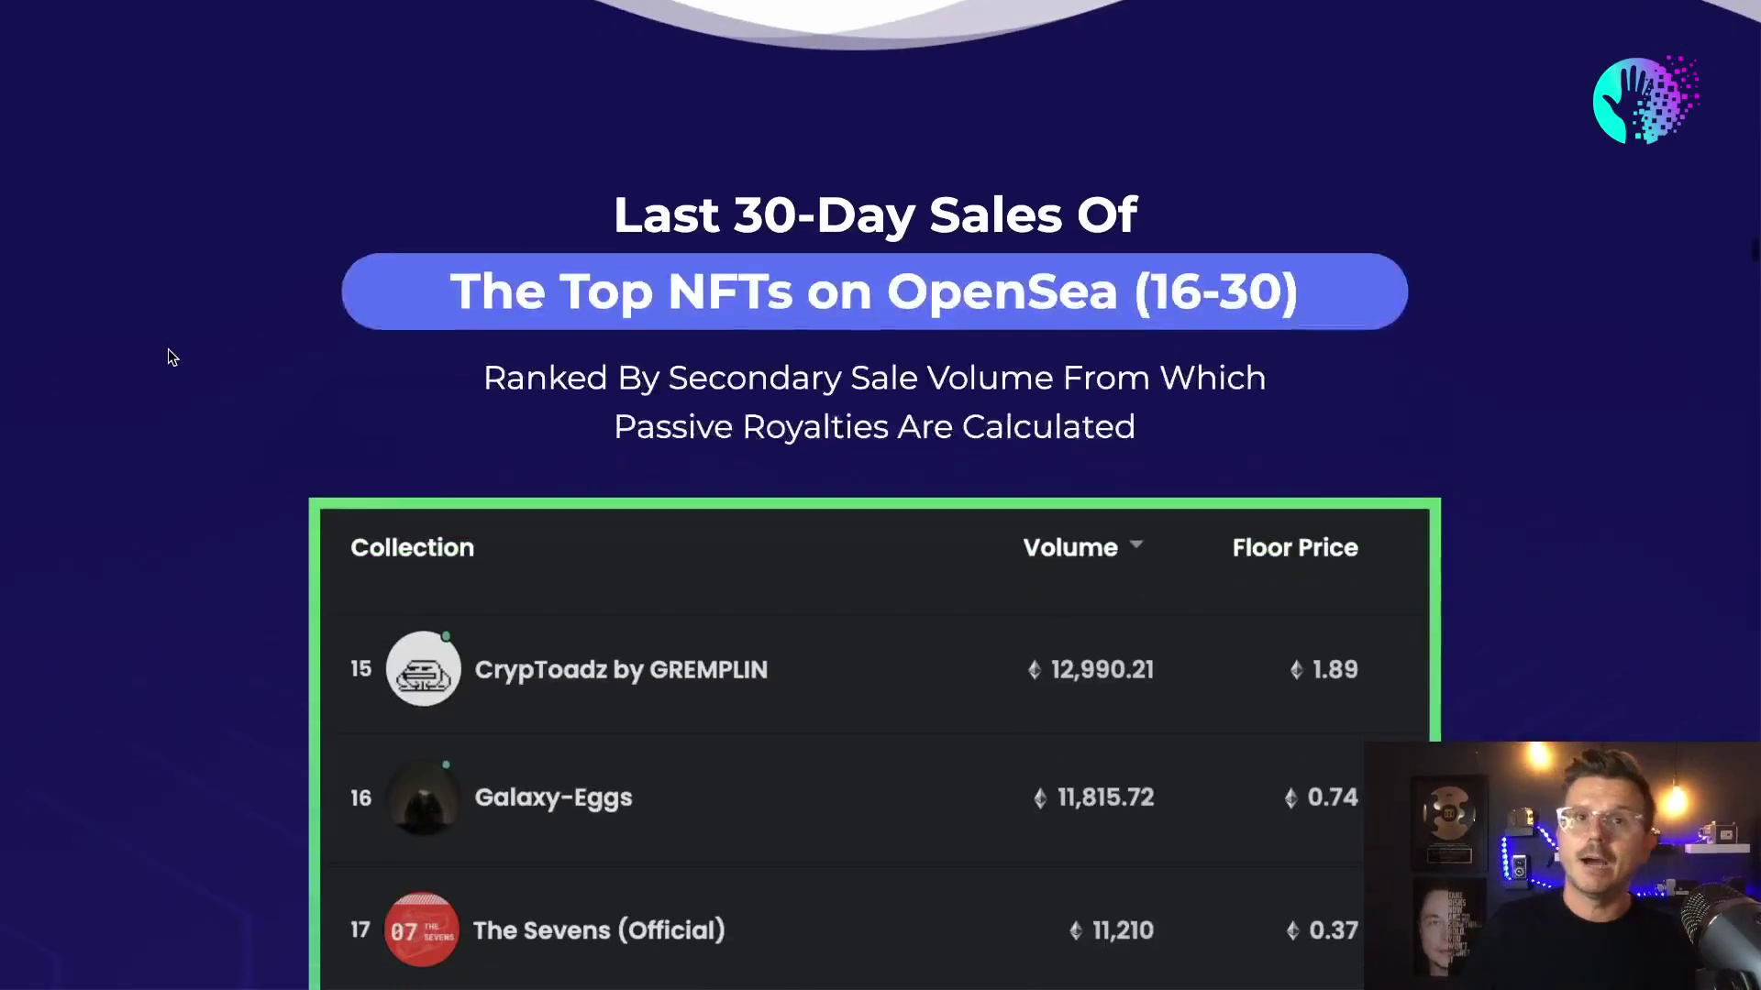
scroll(168, 357, down, 7)
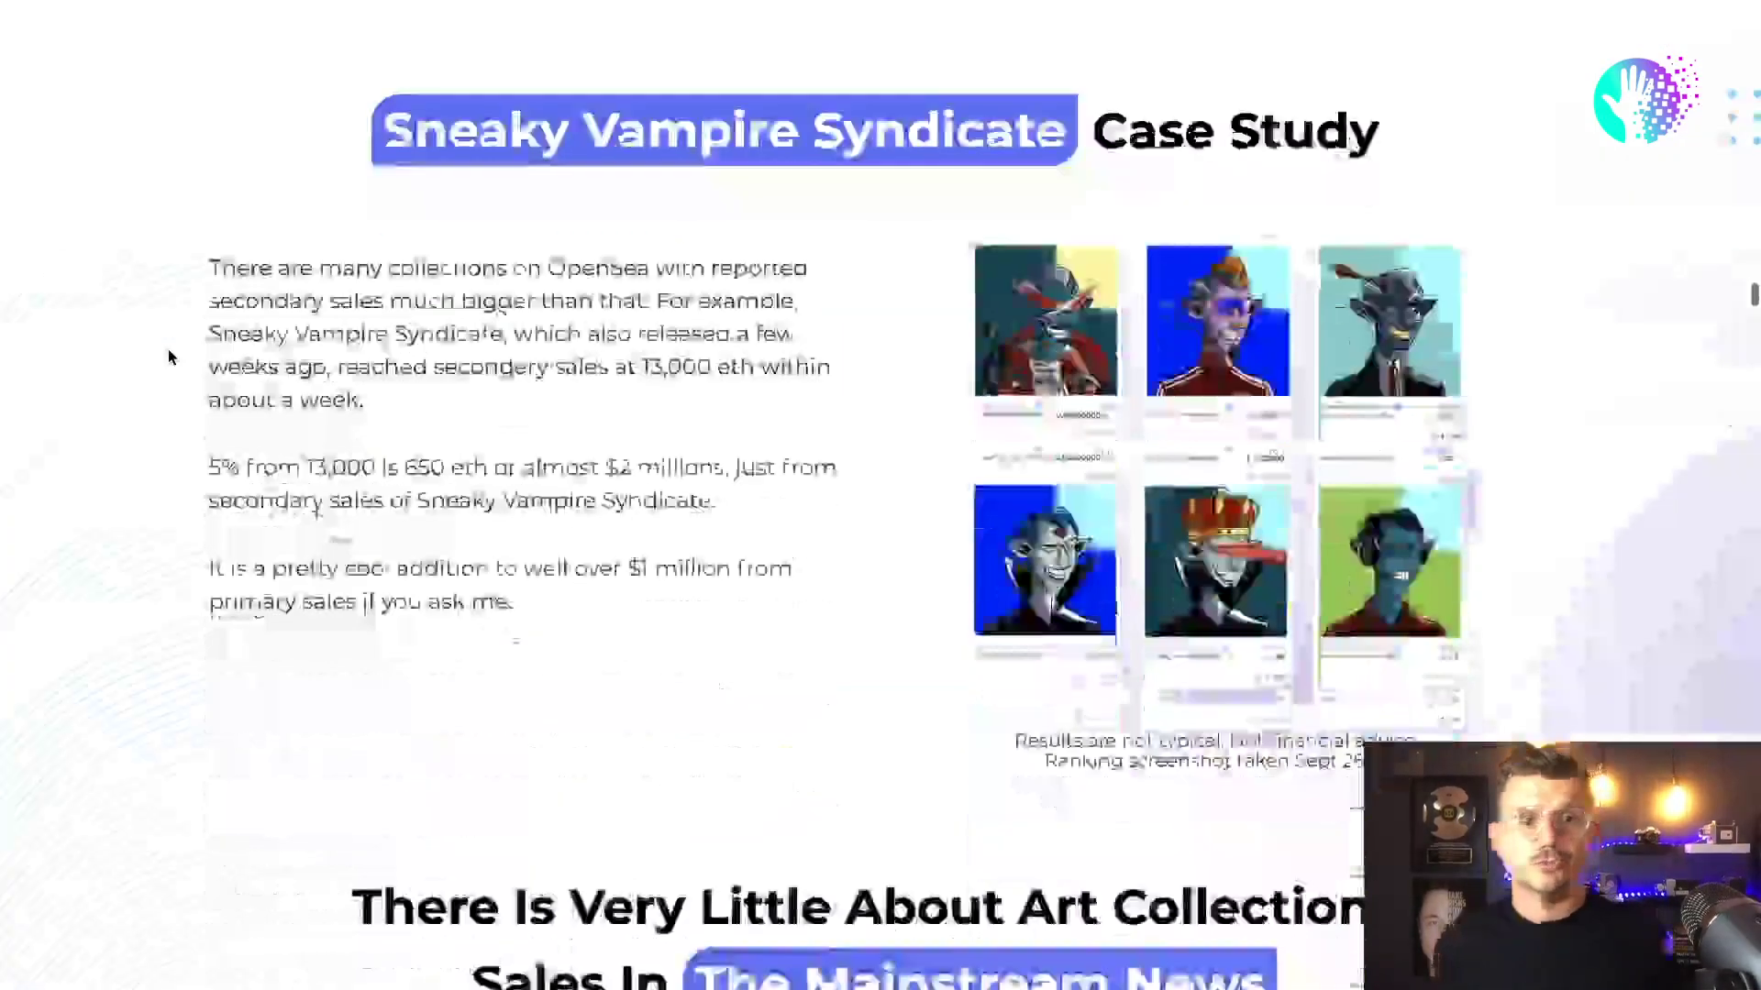
scroll(168, 357, down, 10)
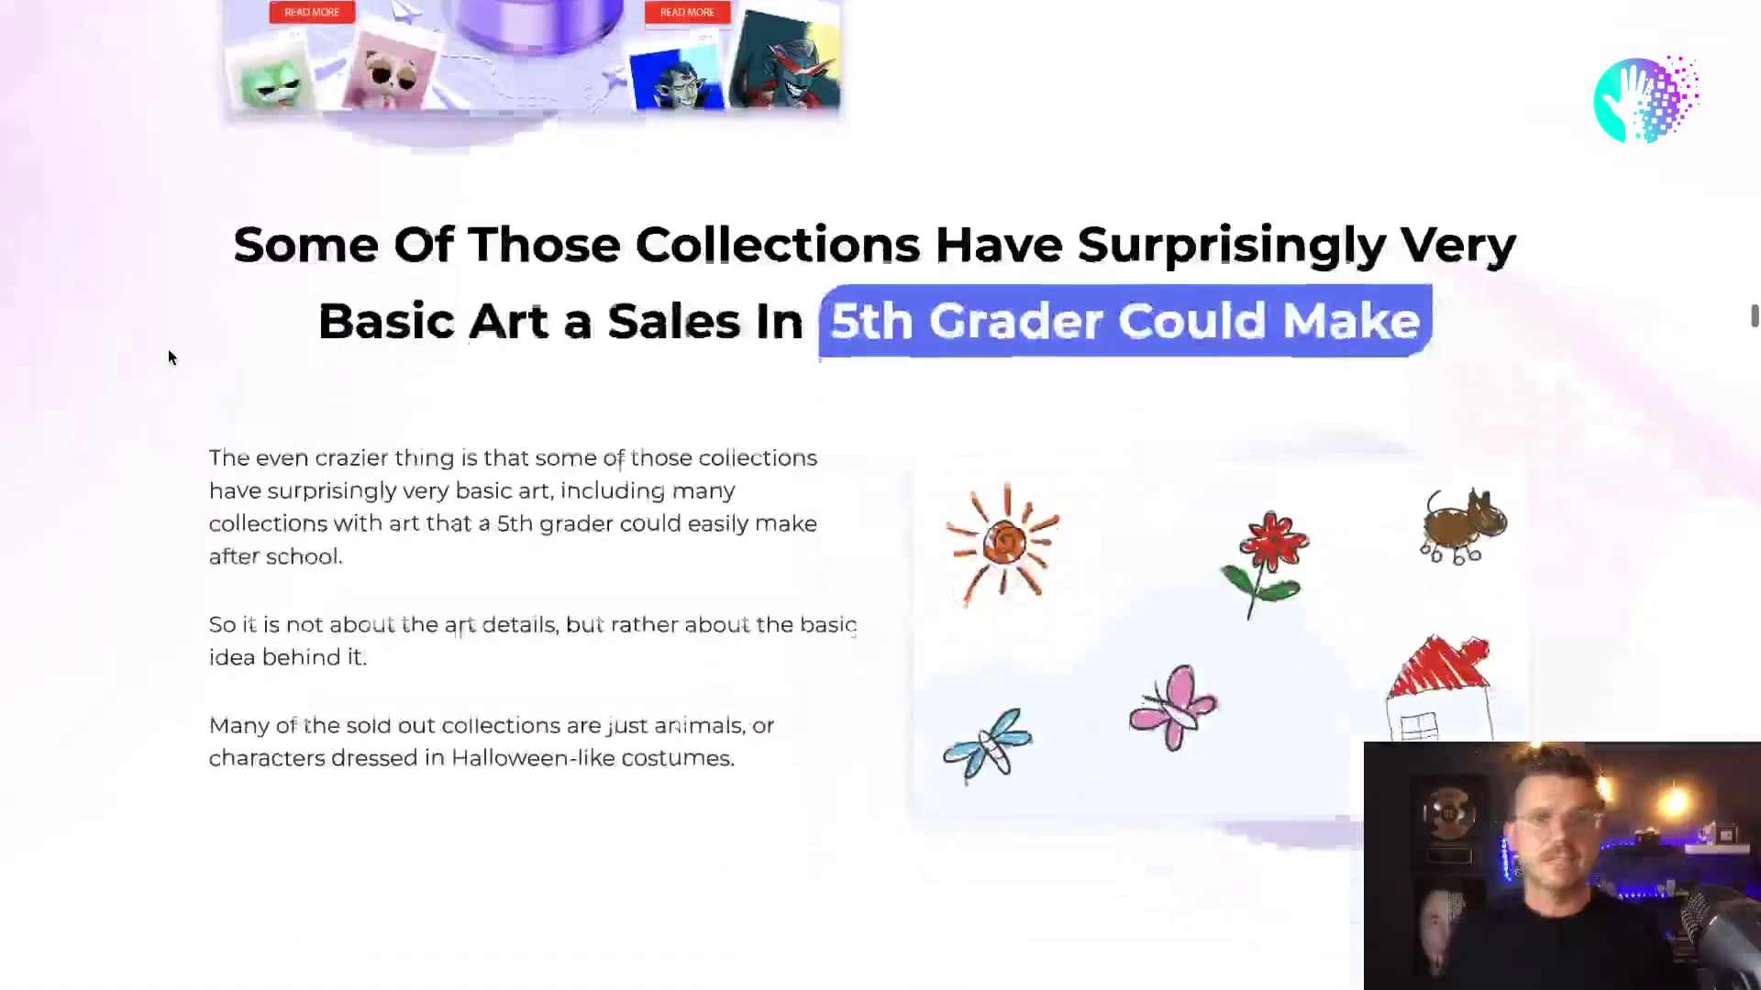
scroll(168, 357, down, 2)
scroll(168, 357, down, 1)
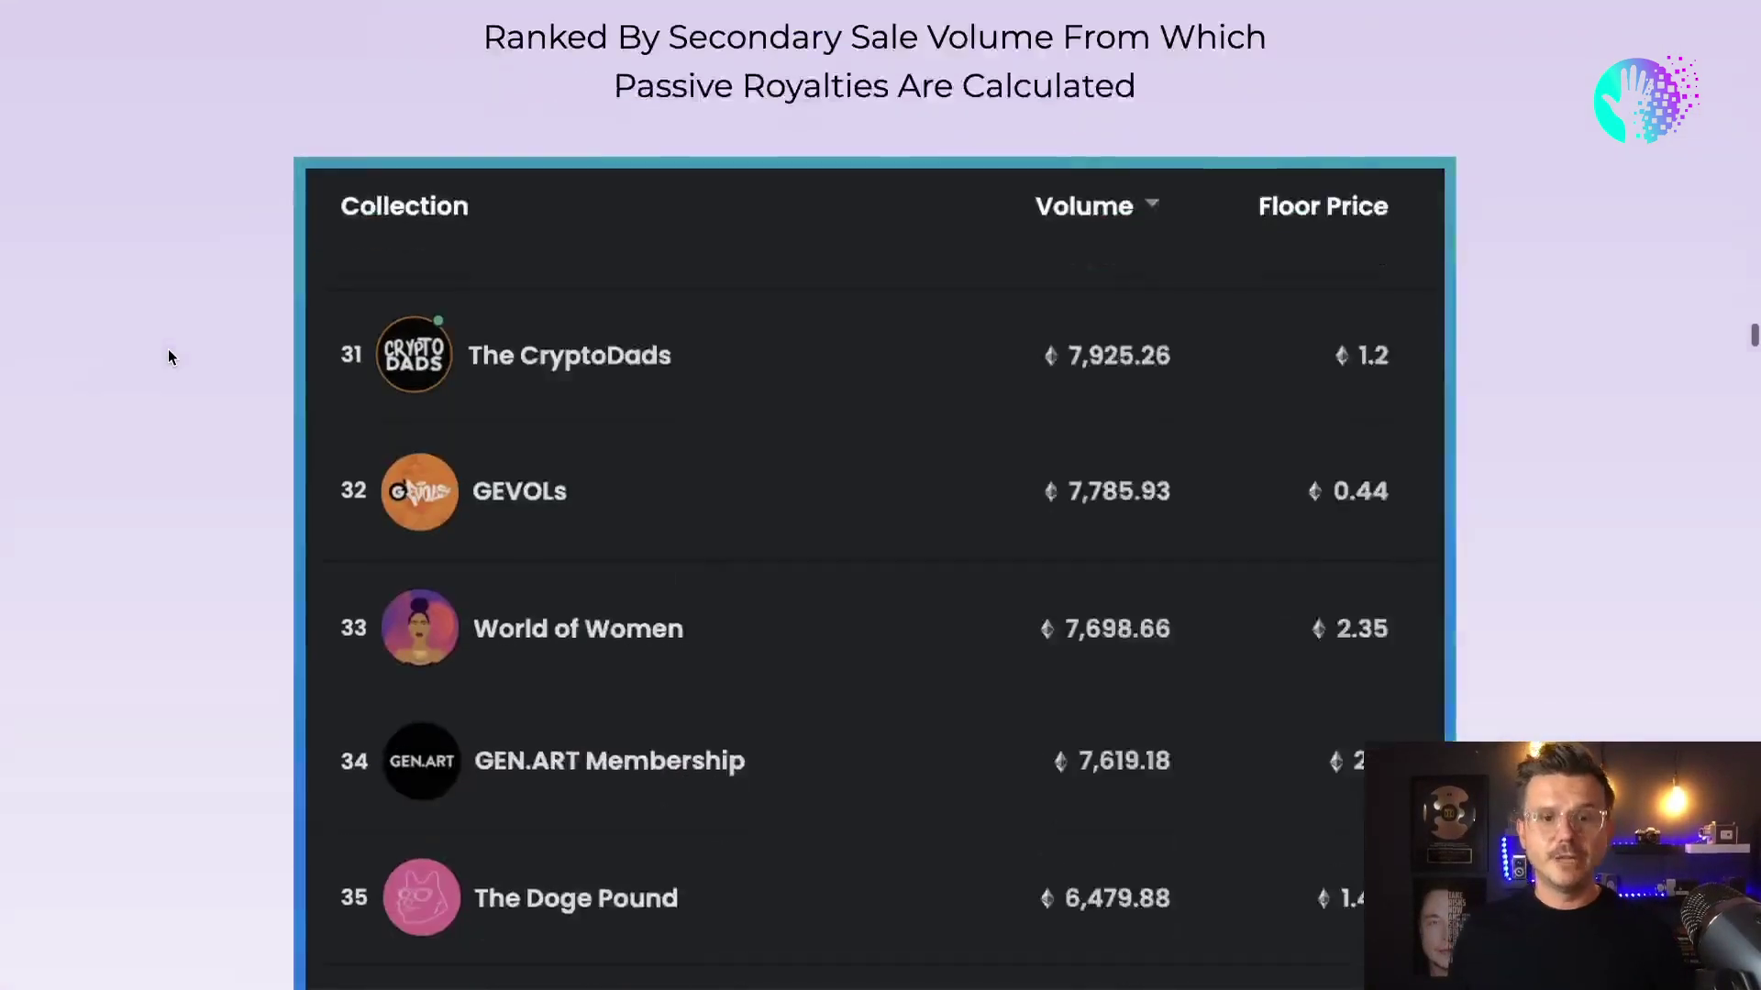
scroll(168, 356, down, 5)
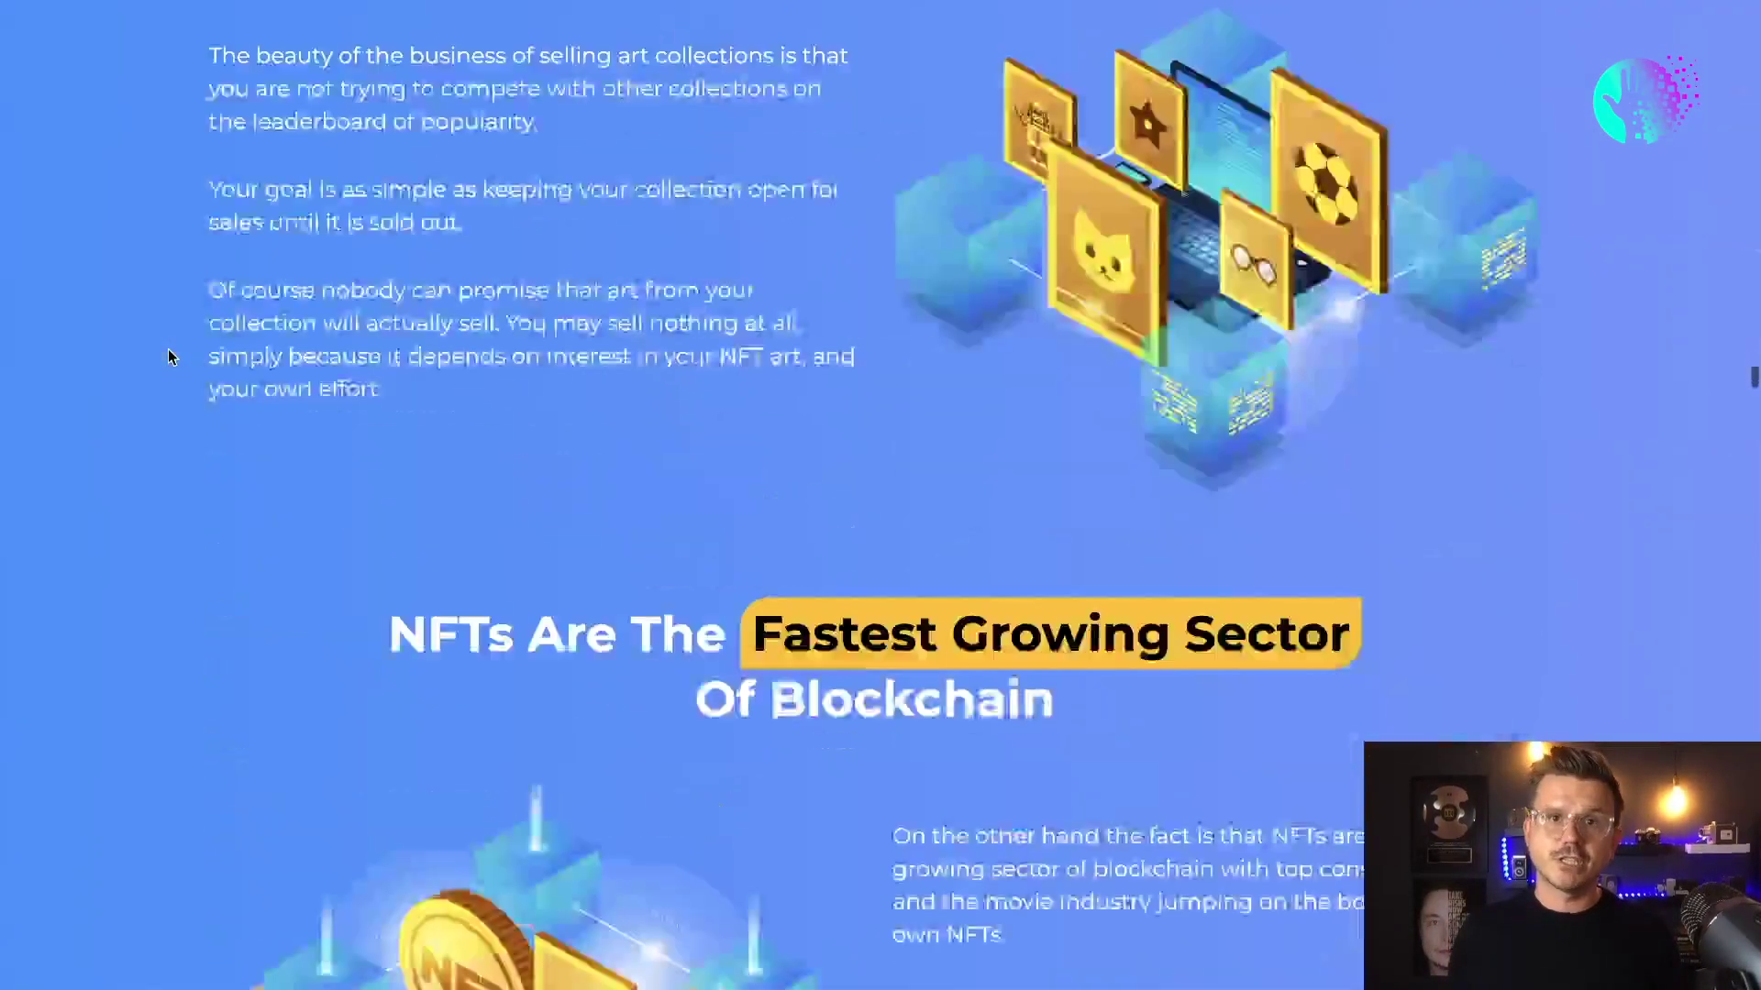
scroll(168, 357, down, 10)
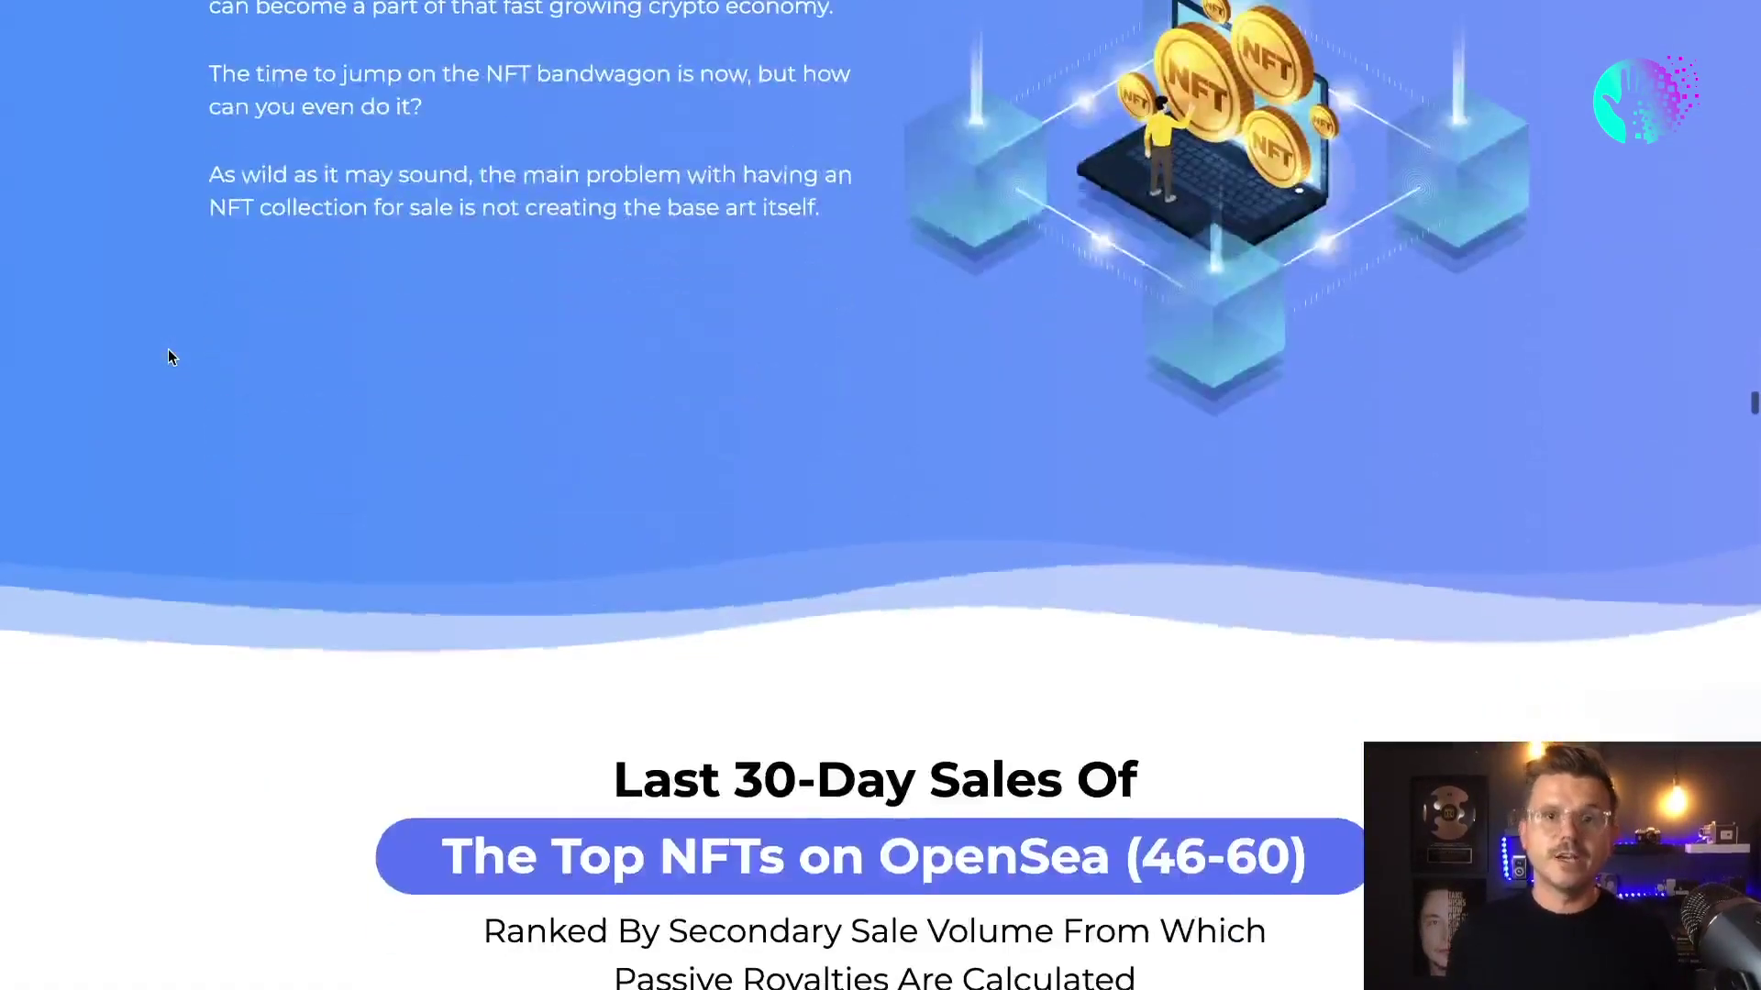
scroll(169, 357, down, 8)
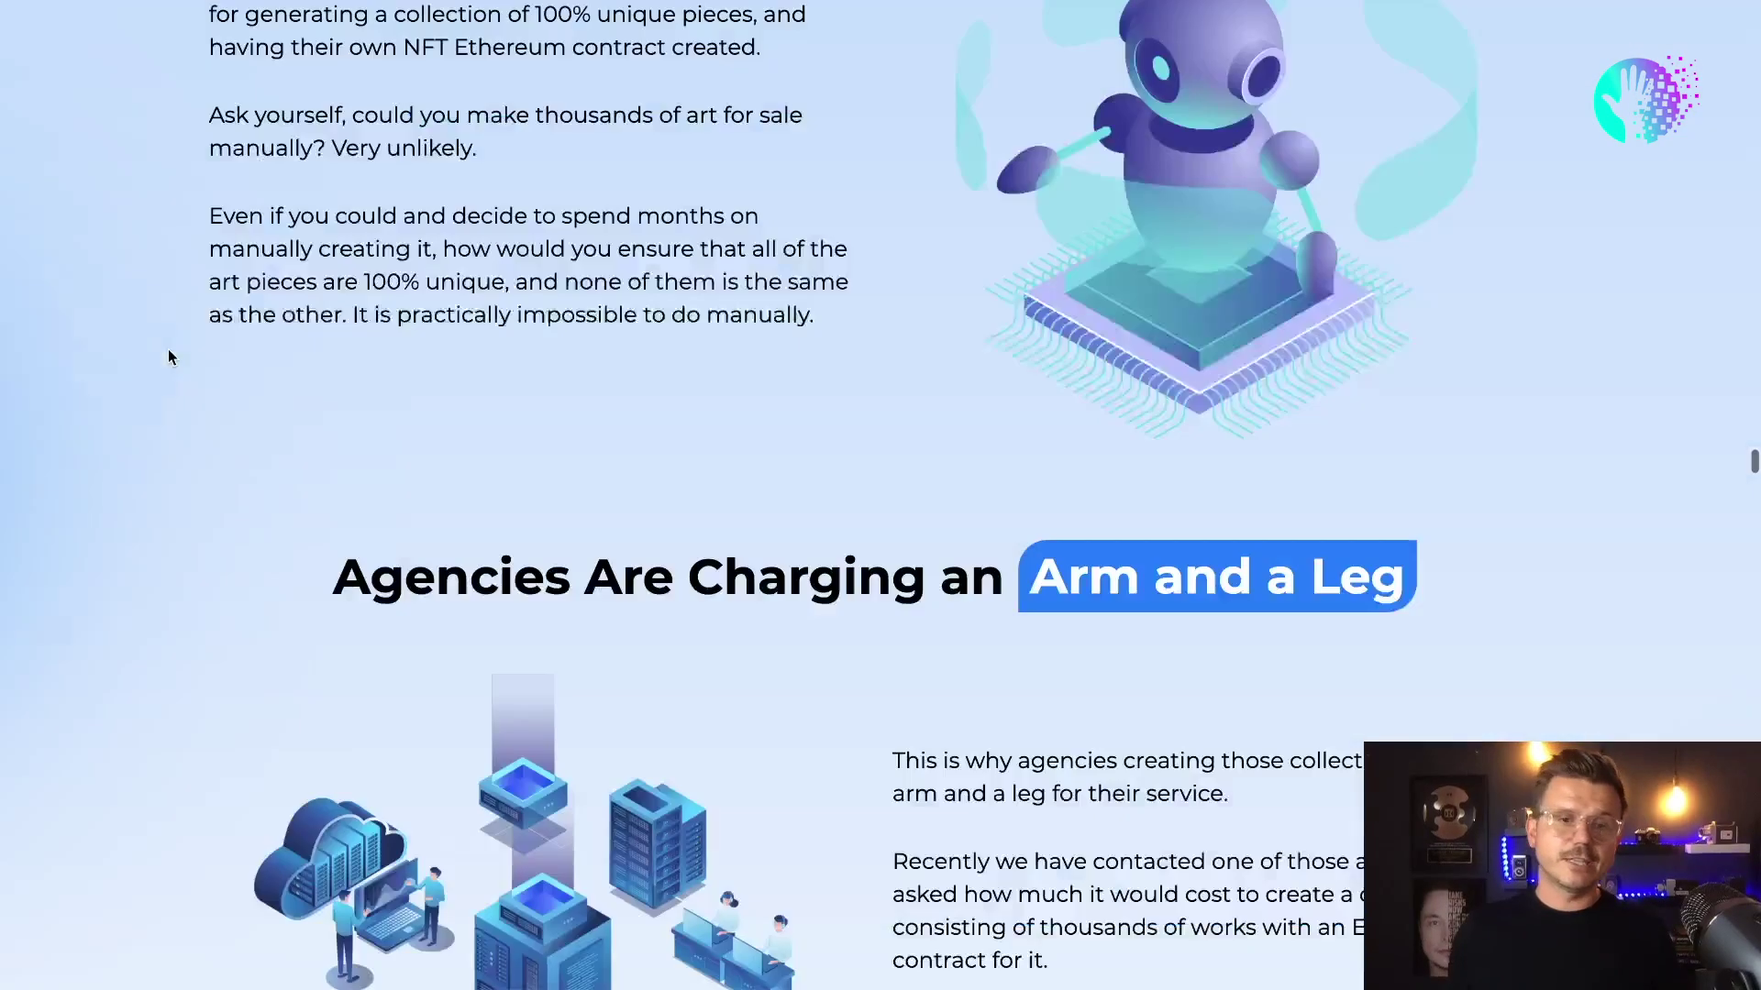
scroll(169, 357, down, 8)
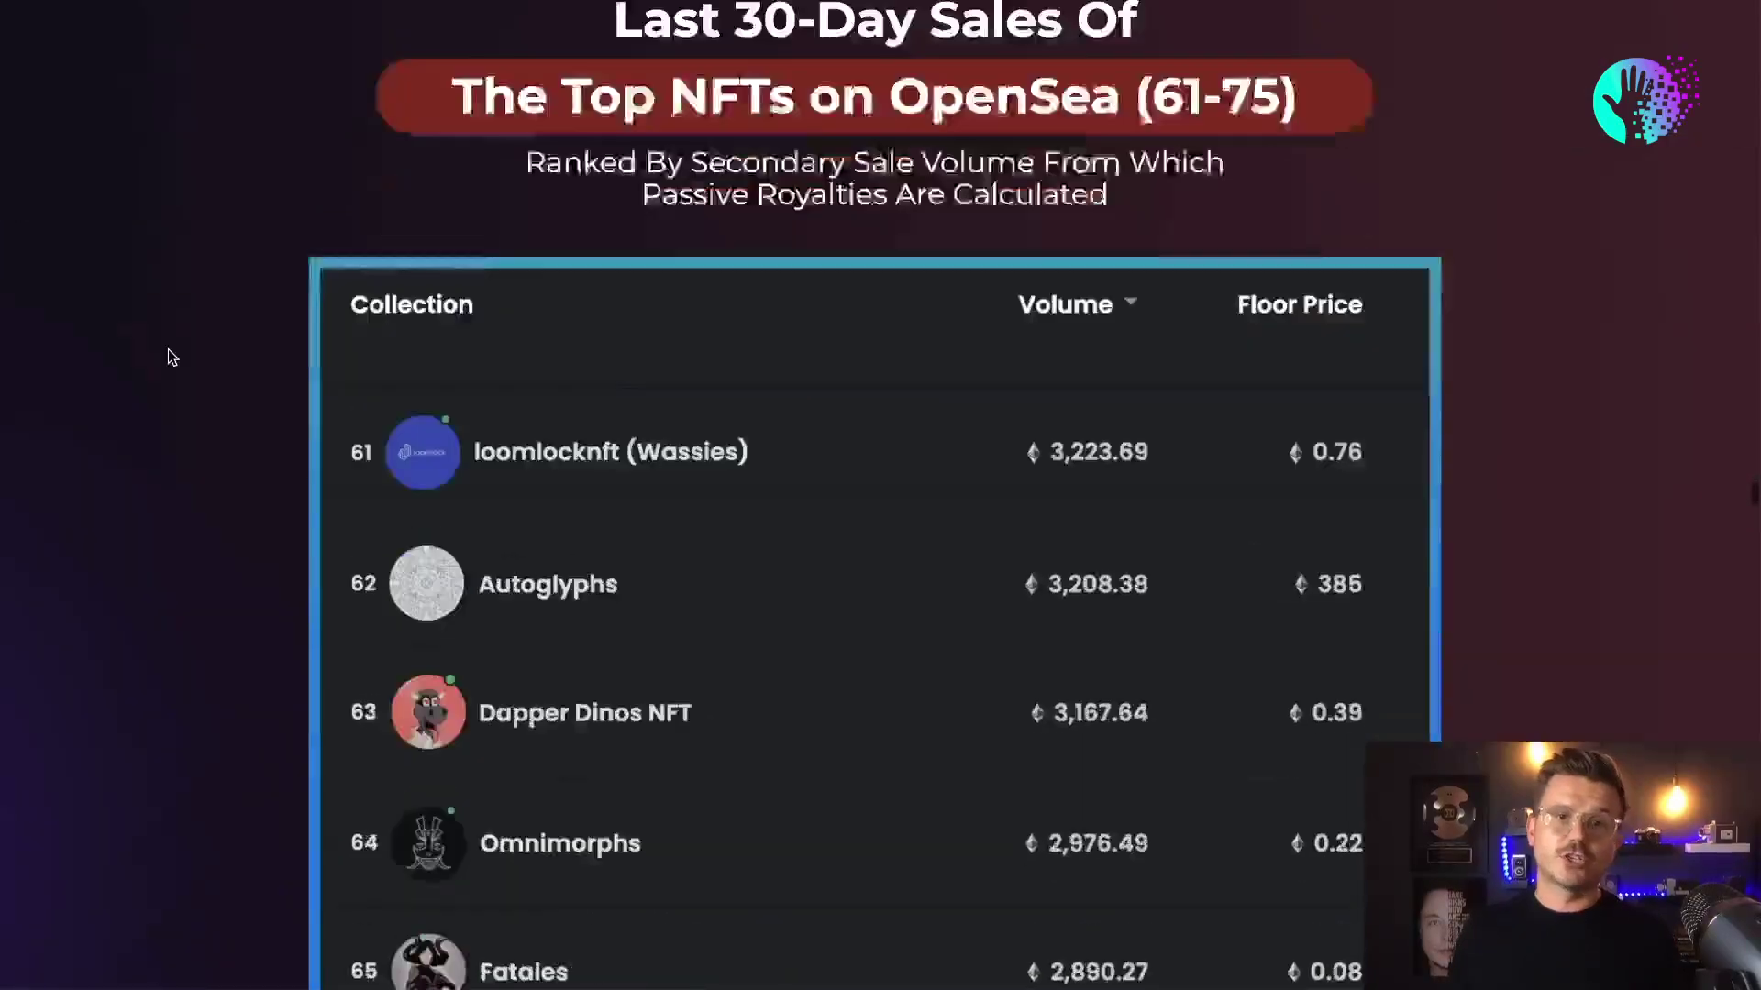
scroll(168, 357, down, 20)
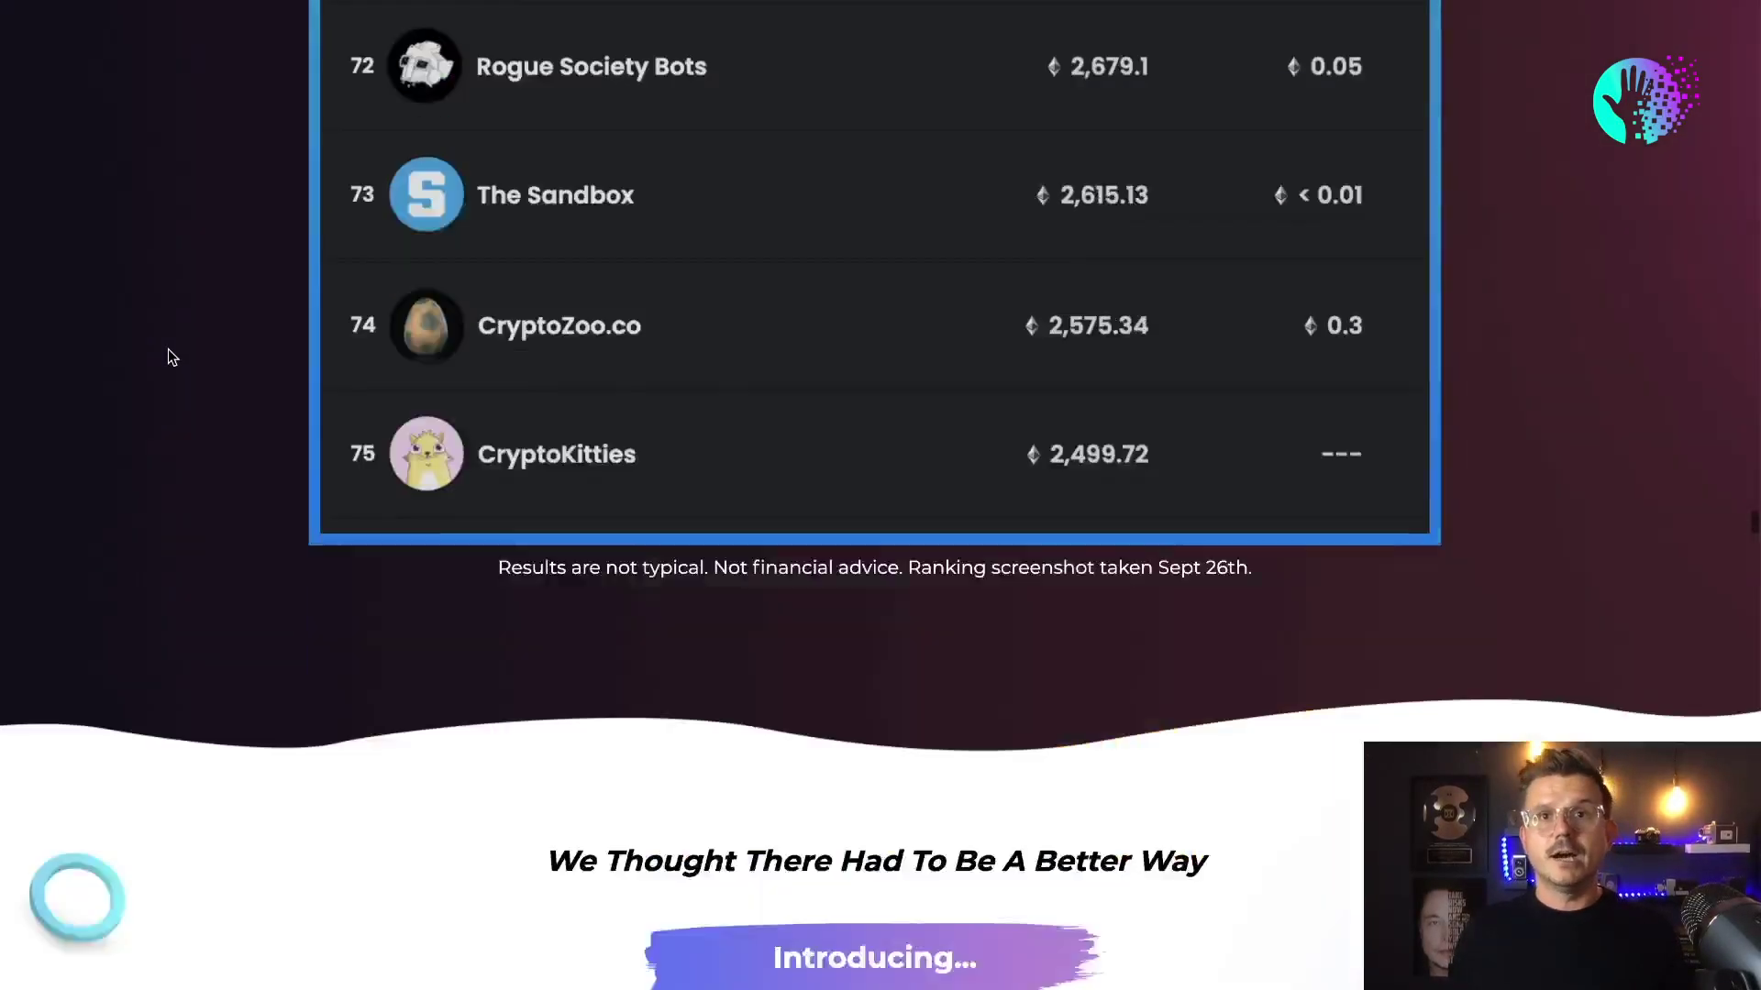
Review the sales page's product introduction, demo, free image hosting, Alpha group, testimonials and Founders Special Deal sections.
scroll(168, 357, up, 7)
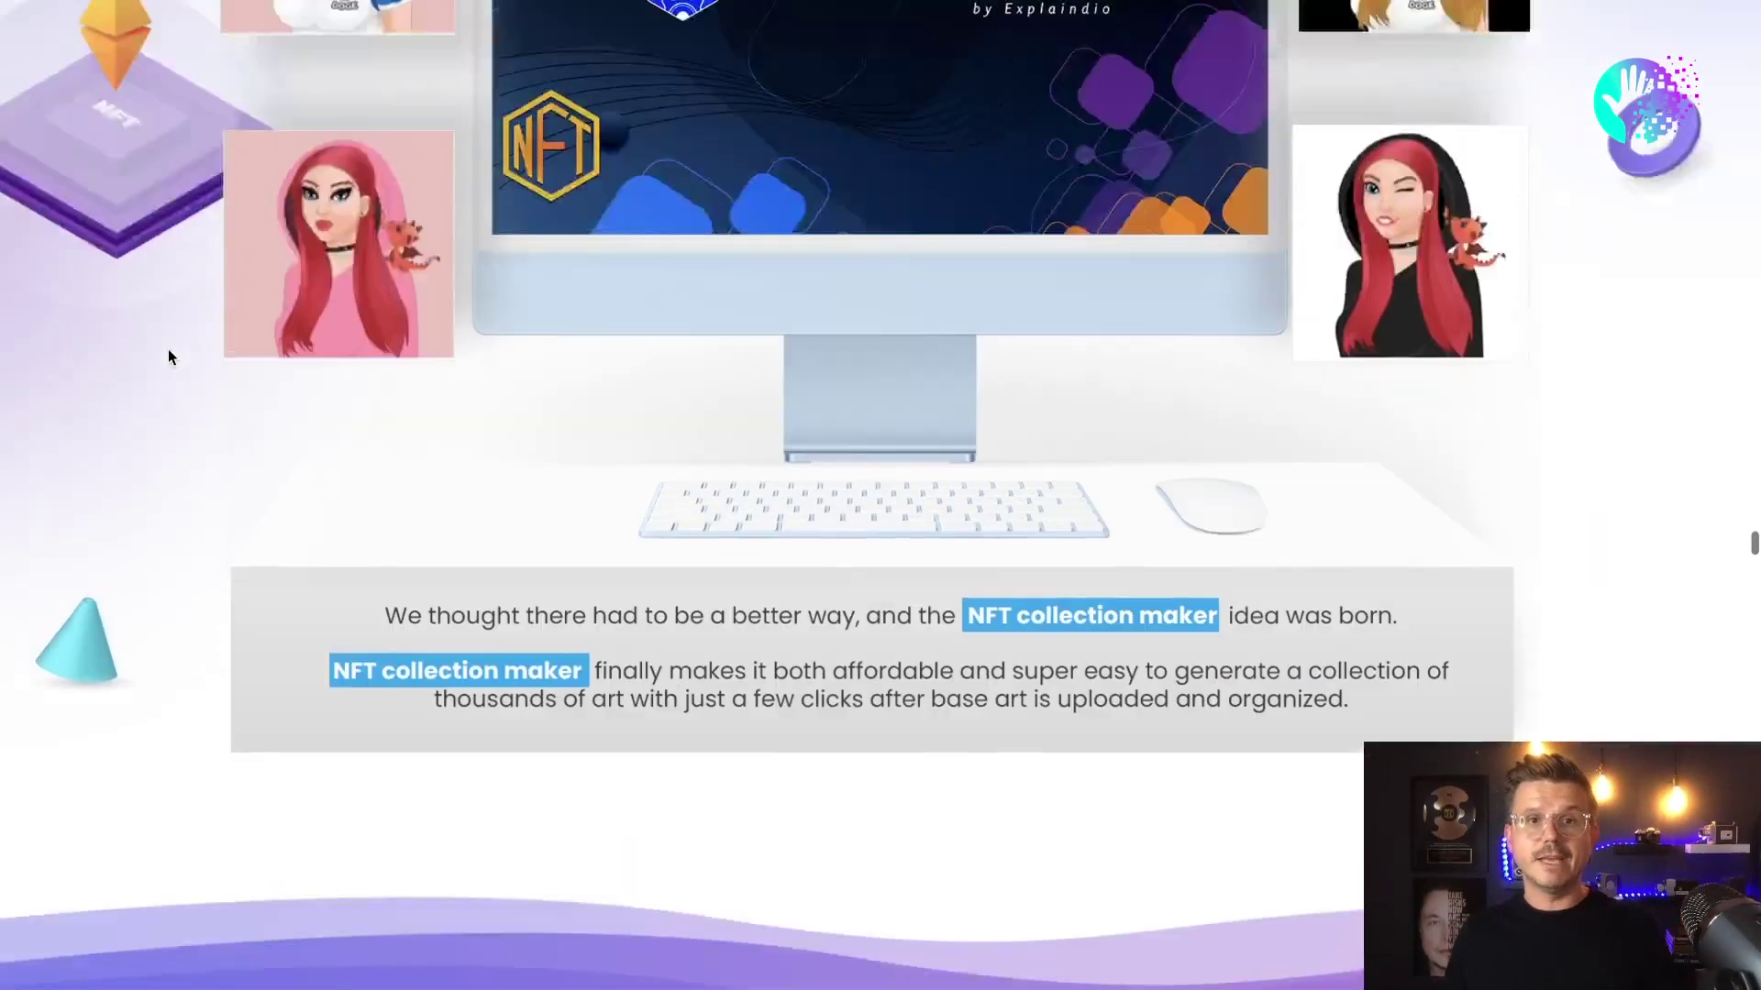
scroll(168, 357, down, 20)
scroll(168, 357, down, 20)
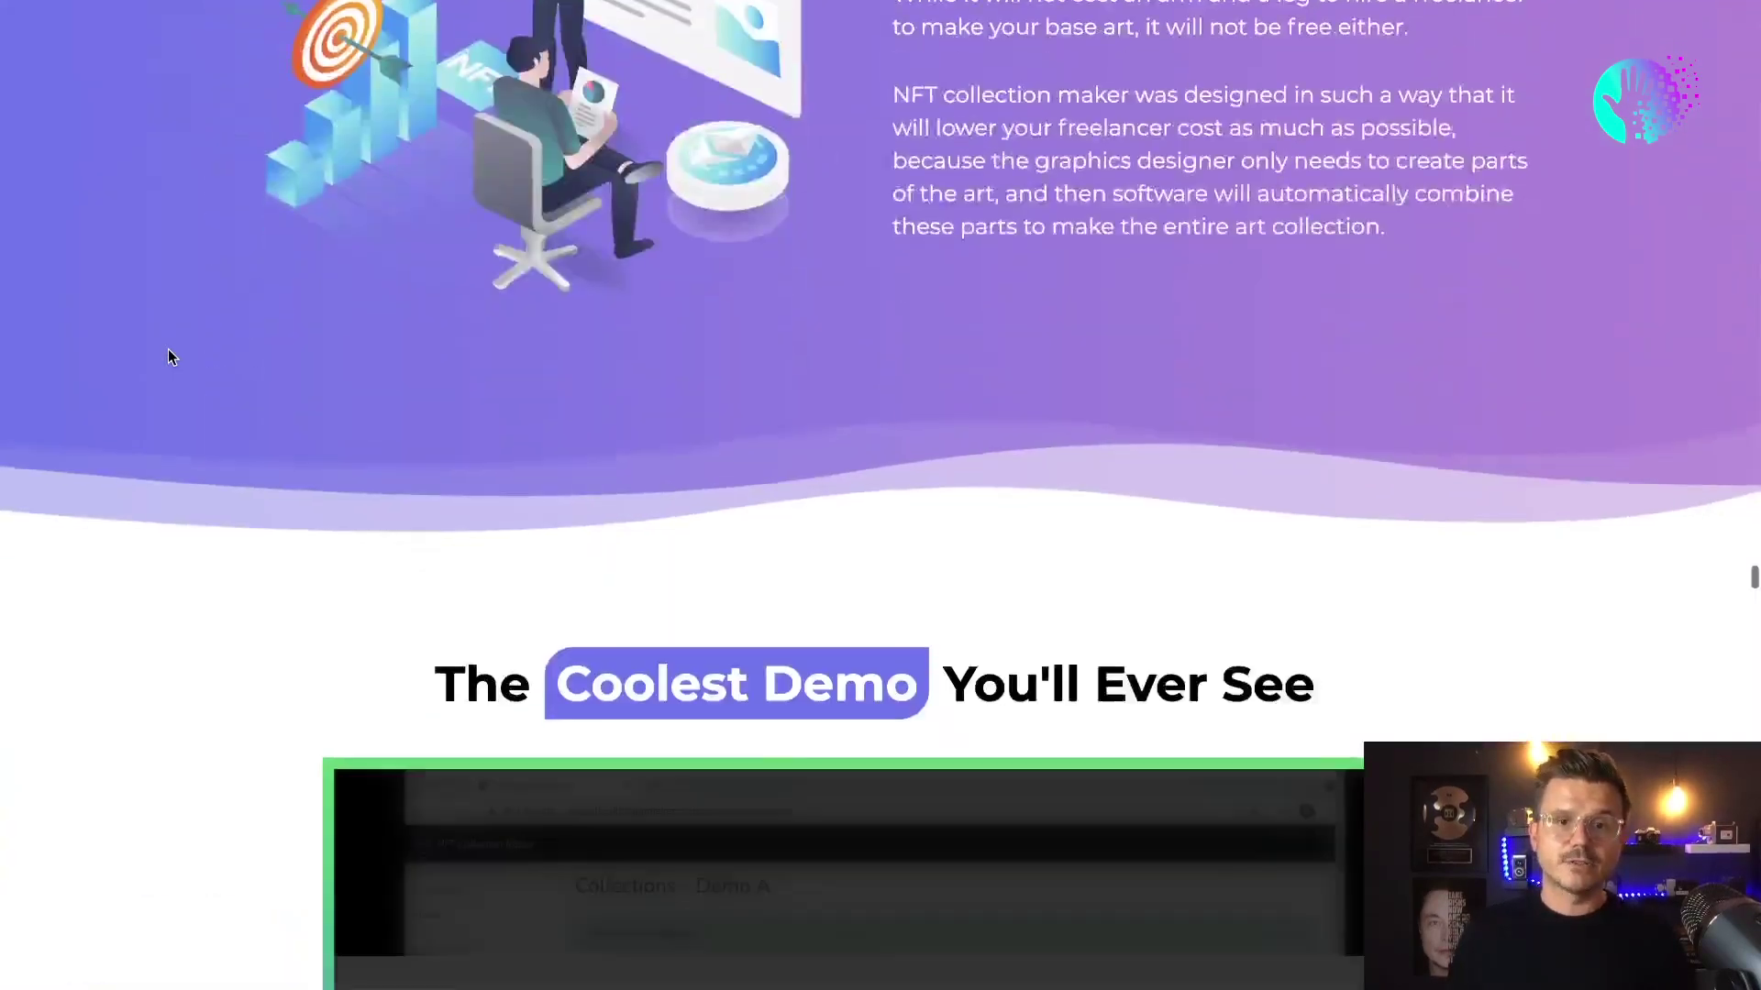
scroll(168, 357, down, 5)
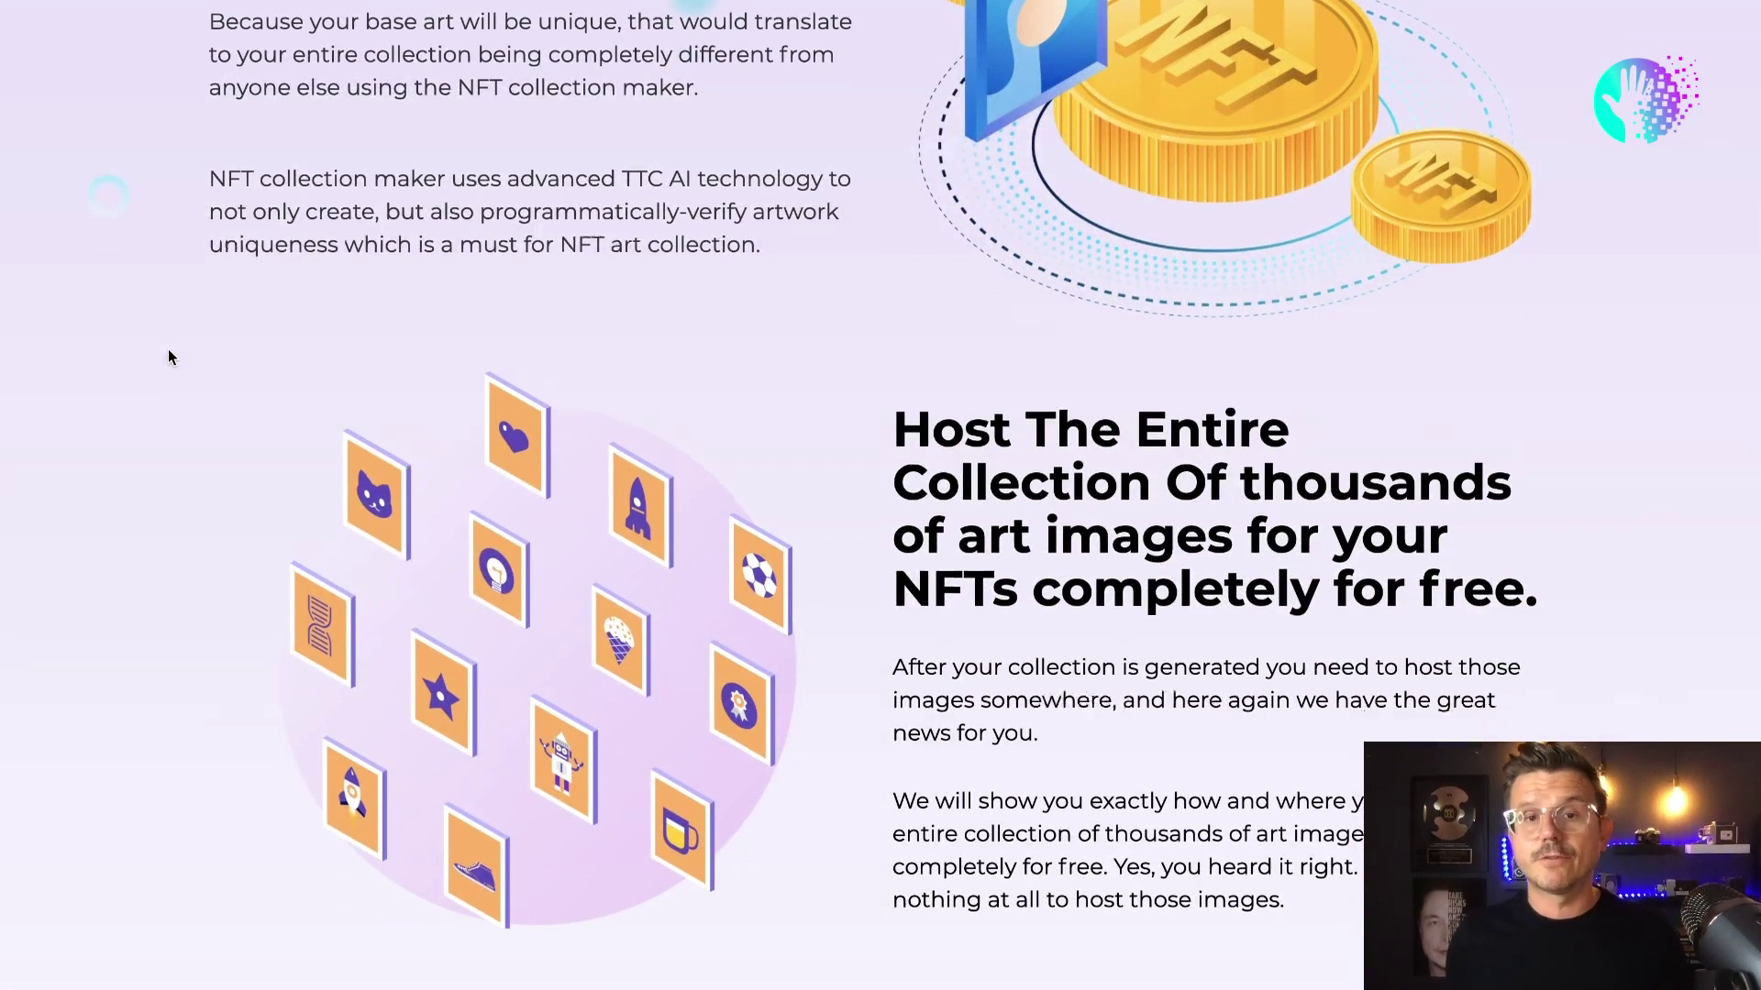
scroll(169, 351, down, 20)
scroll(168, 351, down, 20)
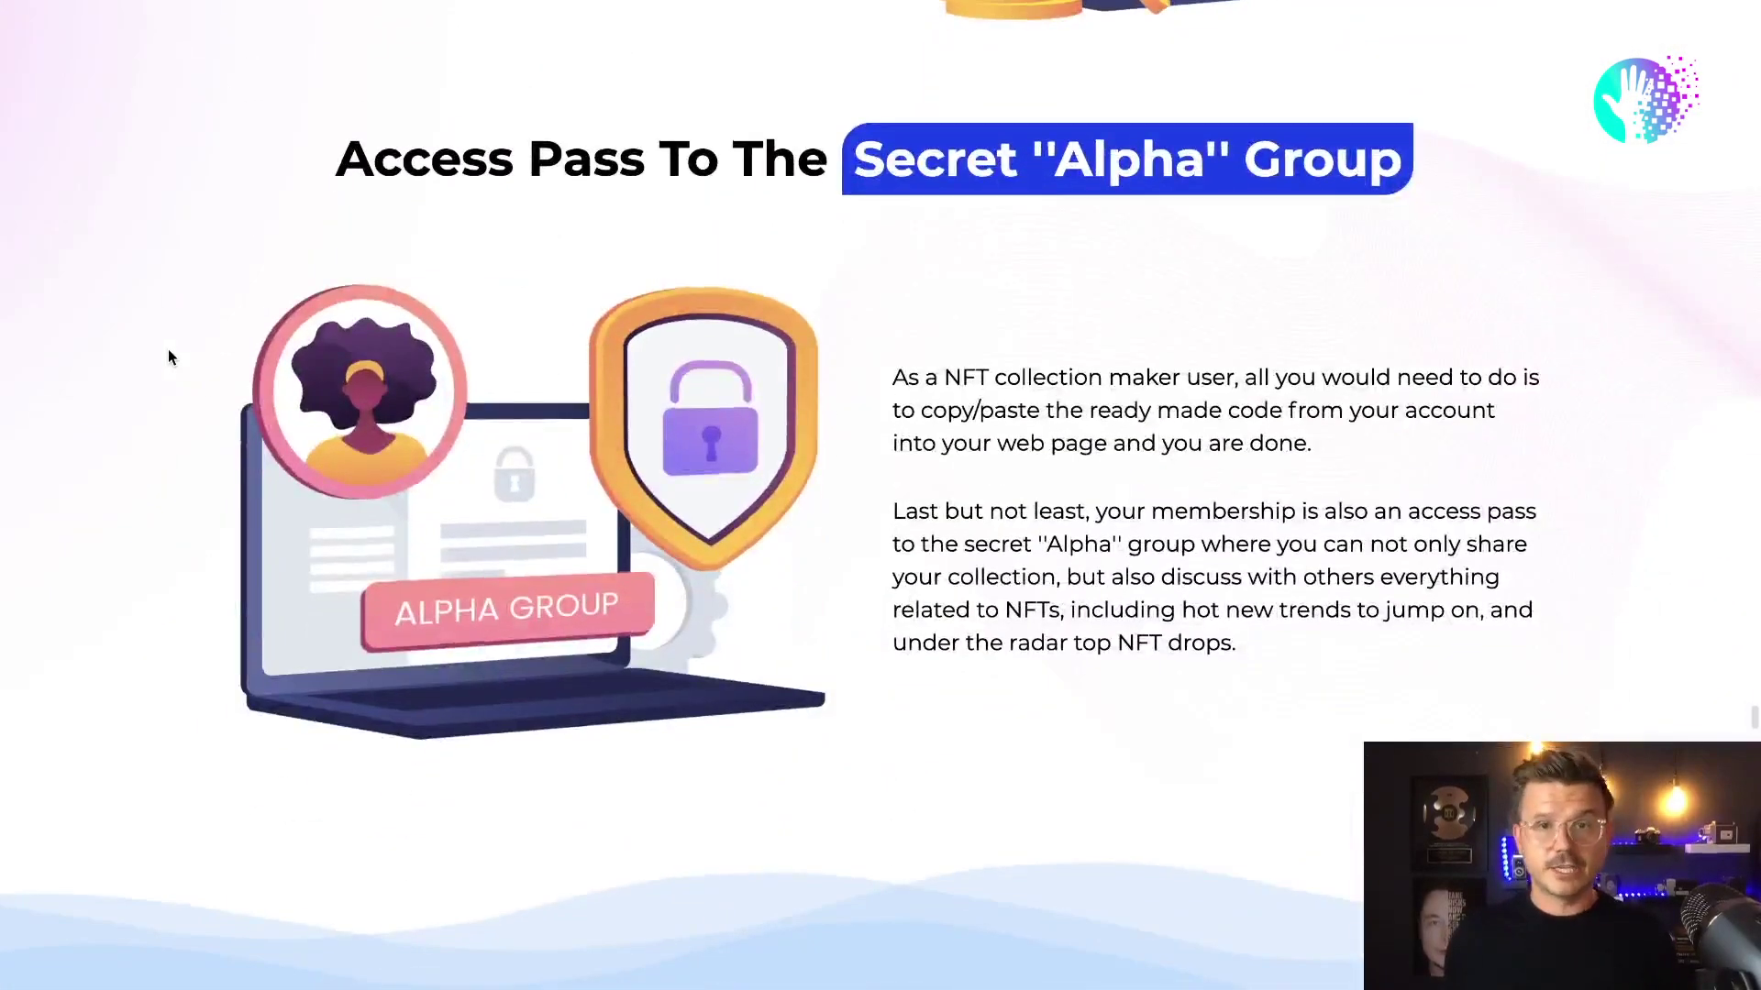
scroll(167, 357, down, 20)
scroll(168, 357, down, 20)
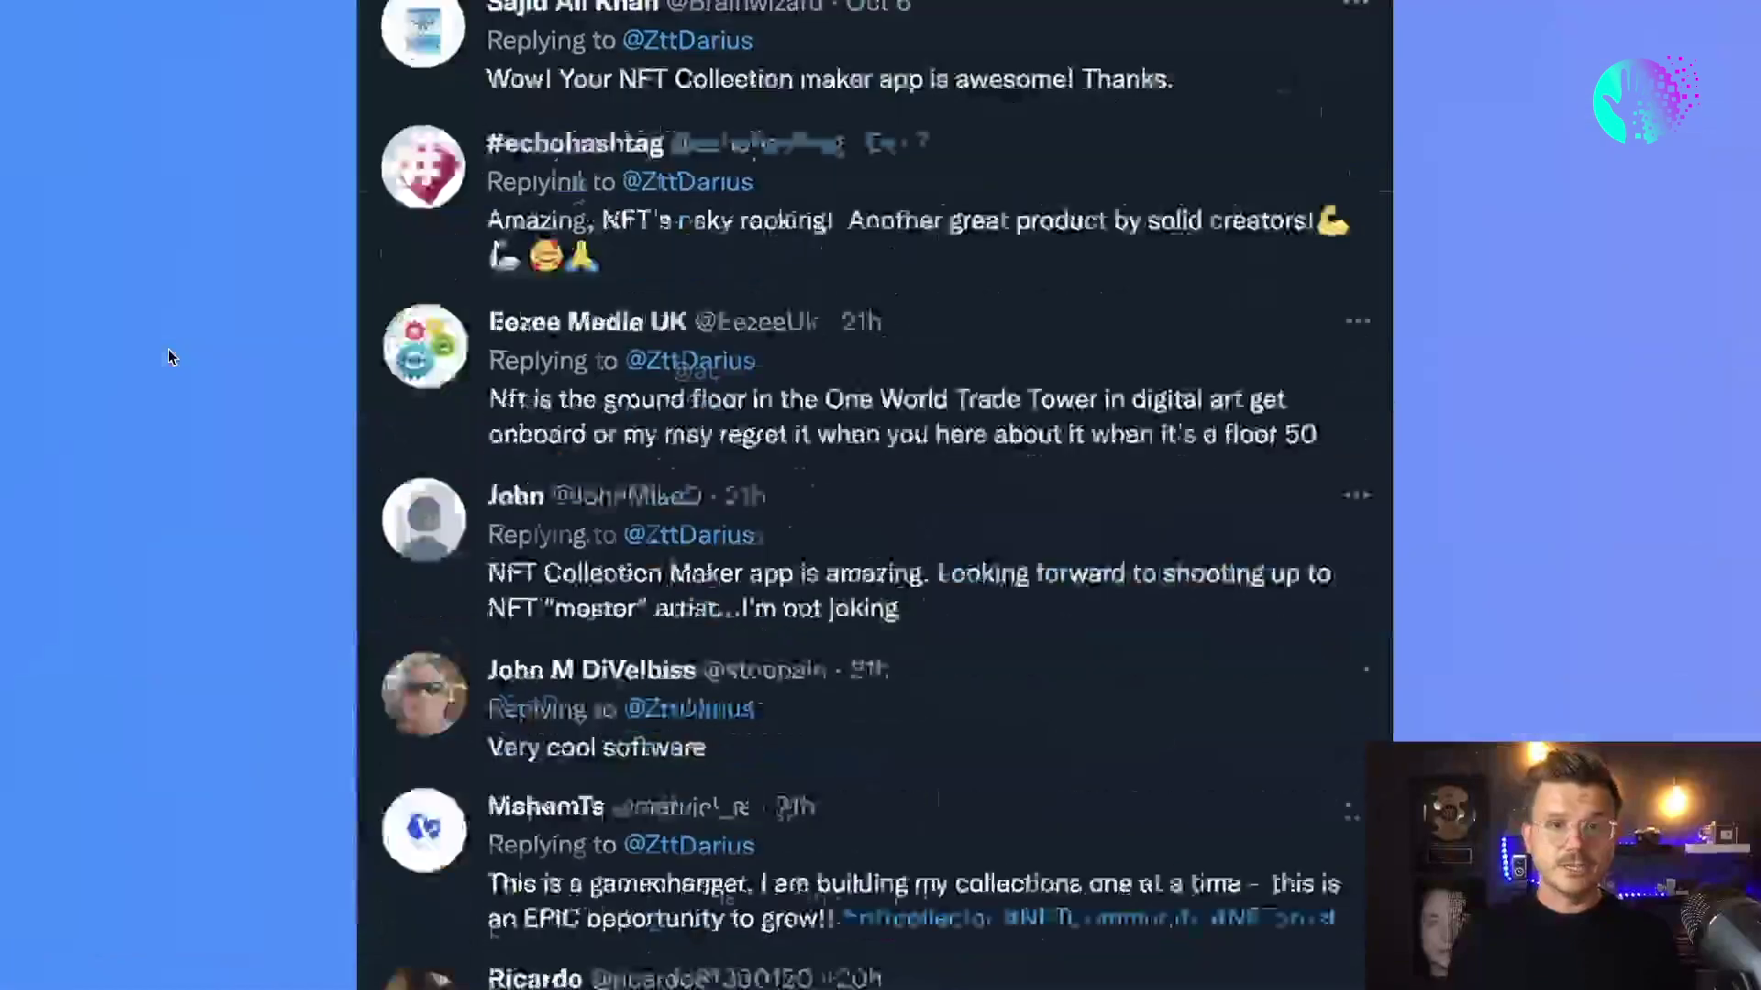
scroll(167, 357, down, 8)
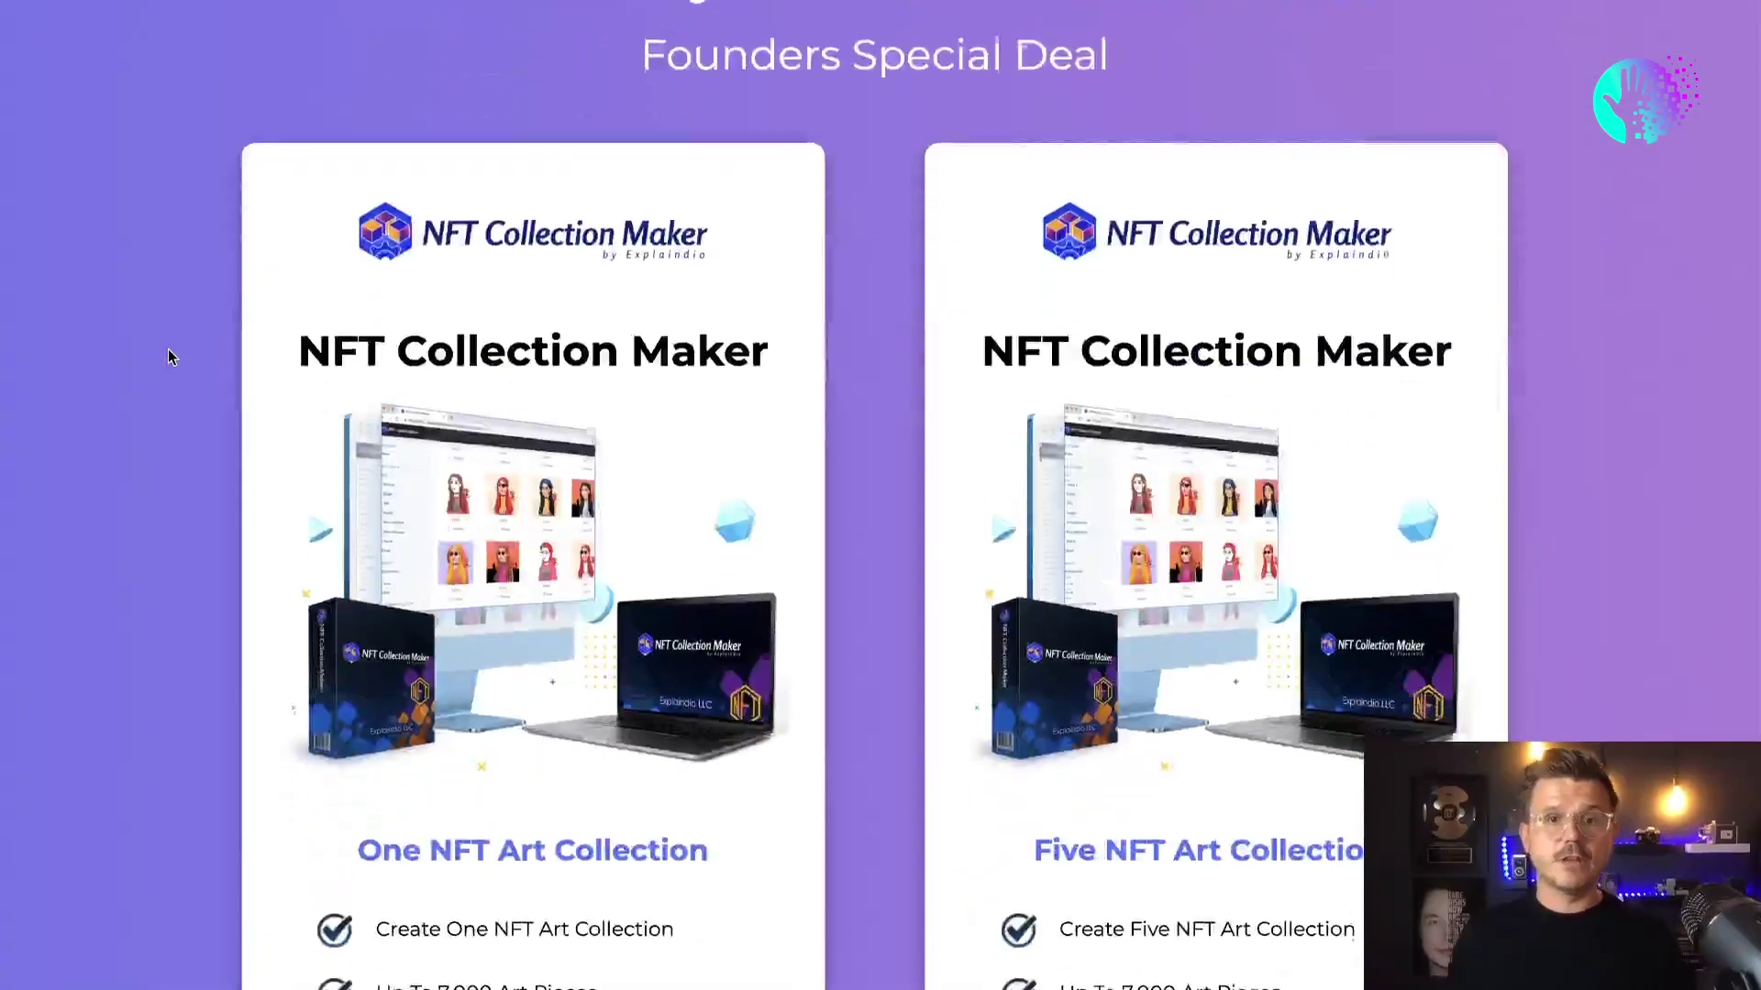
scroll(169, 354, up, 6)
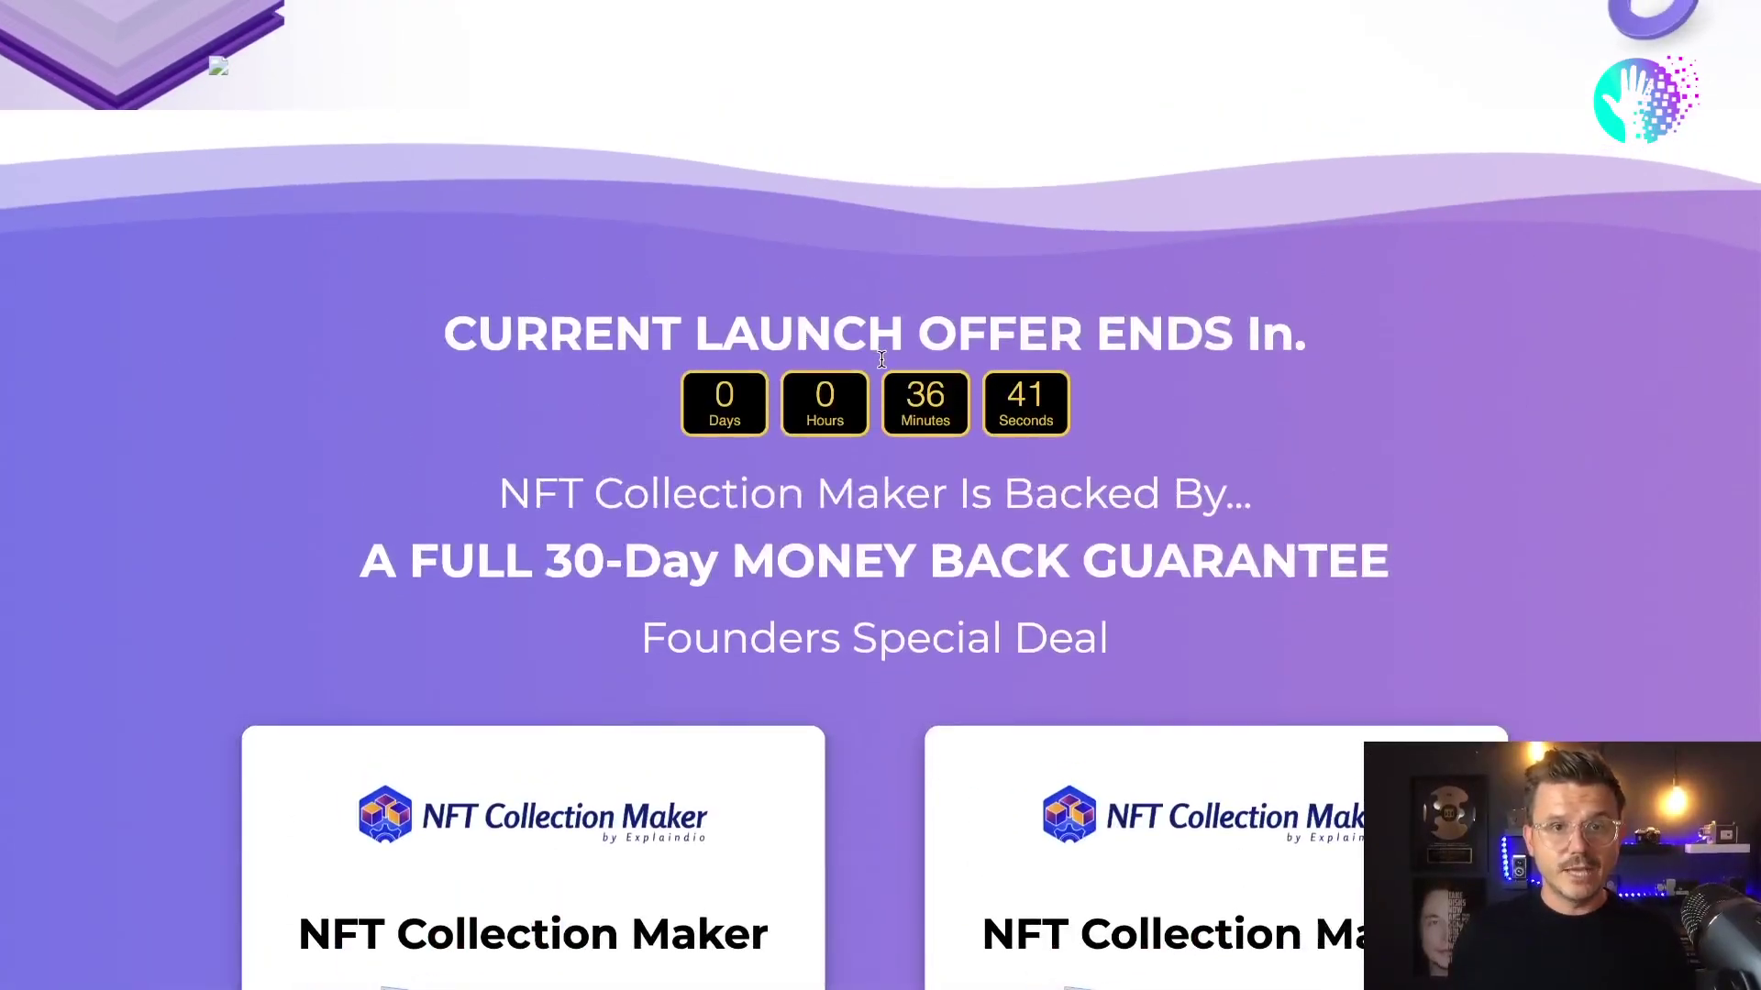
Review the launch offer's guarantee and compare the prices of the One and Five NFT Art Collection plans.
scroll(205, 365, down, 1)
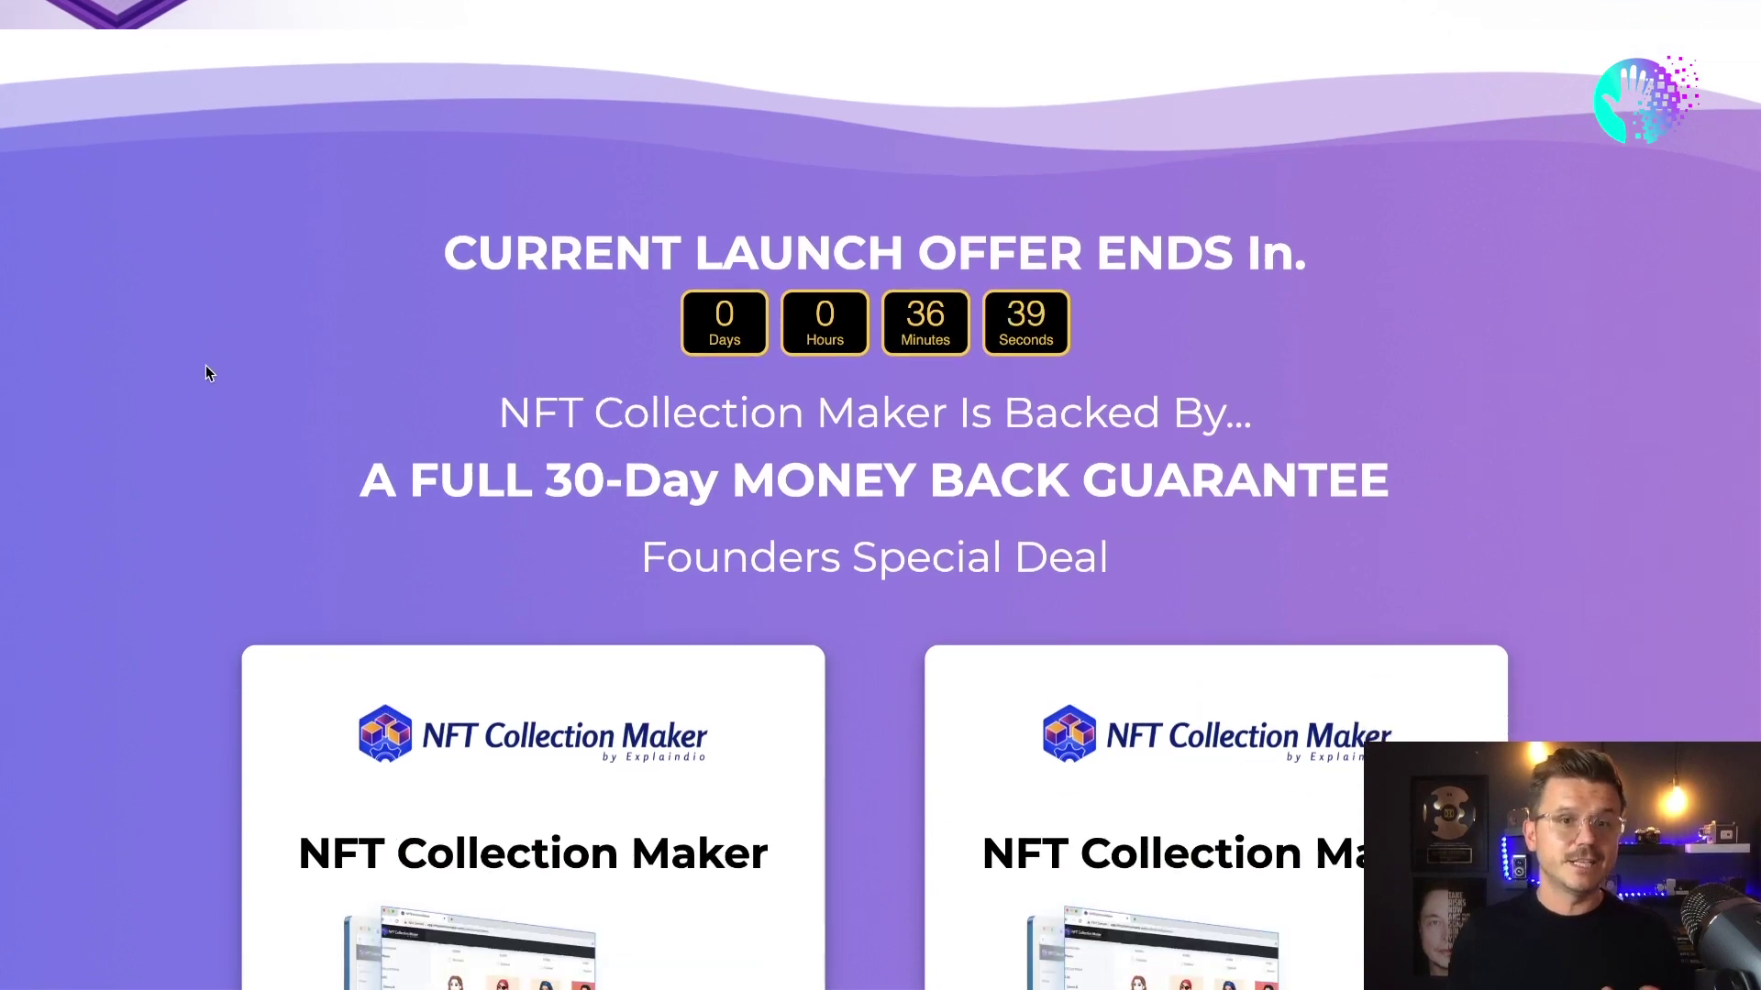
scroll(206, 365, down, 7)
scroll(206, 366, up, 6)
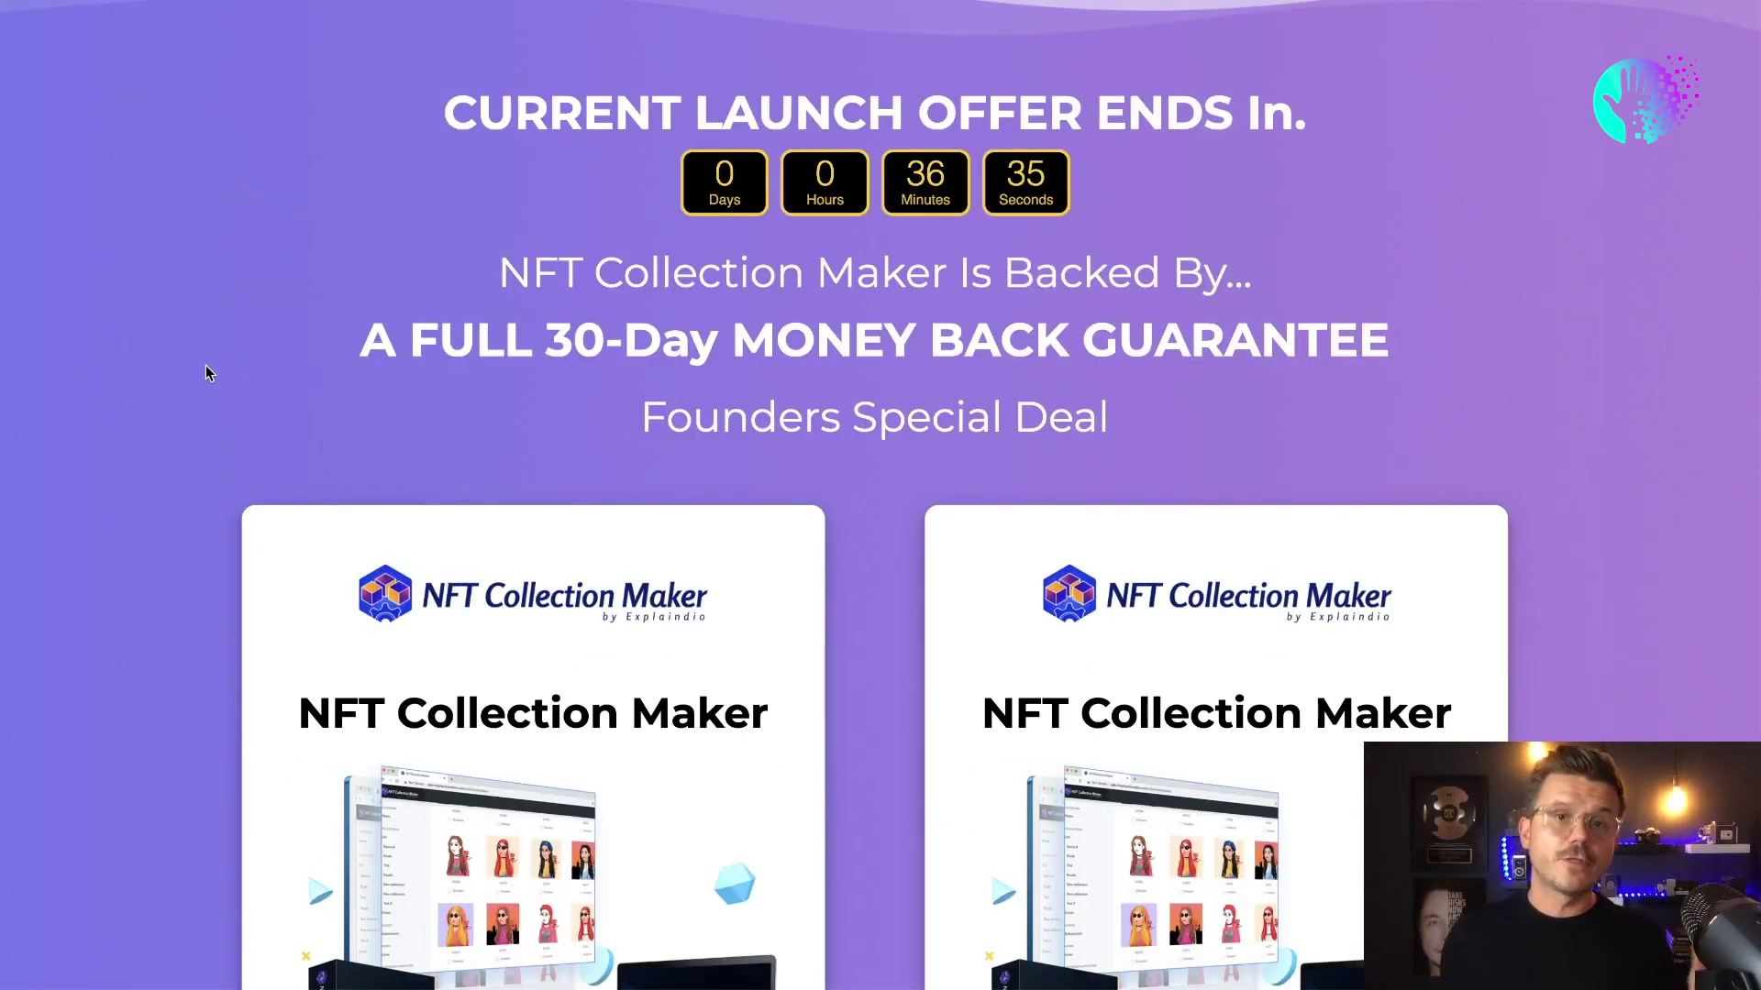
scroll(213, 367, down, 14)
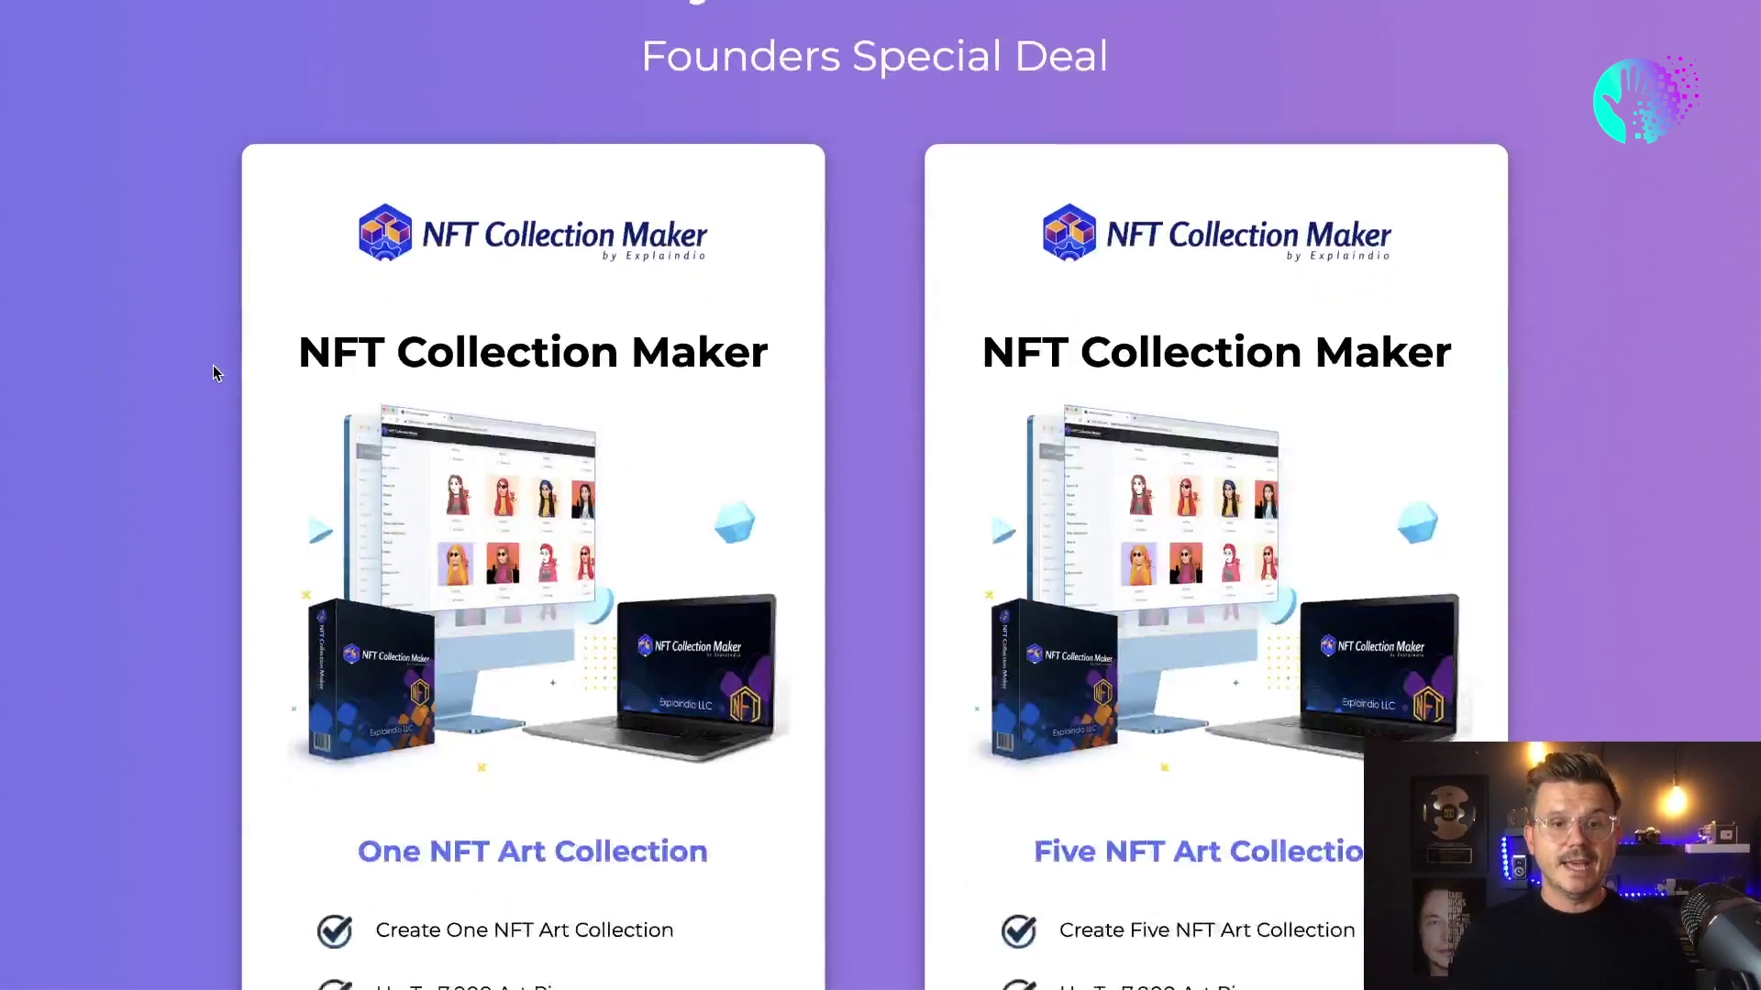
scroll(213, 374, down, 2)
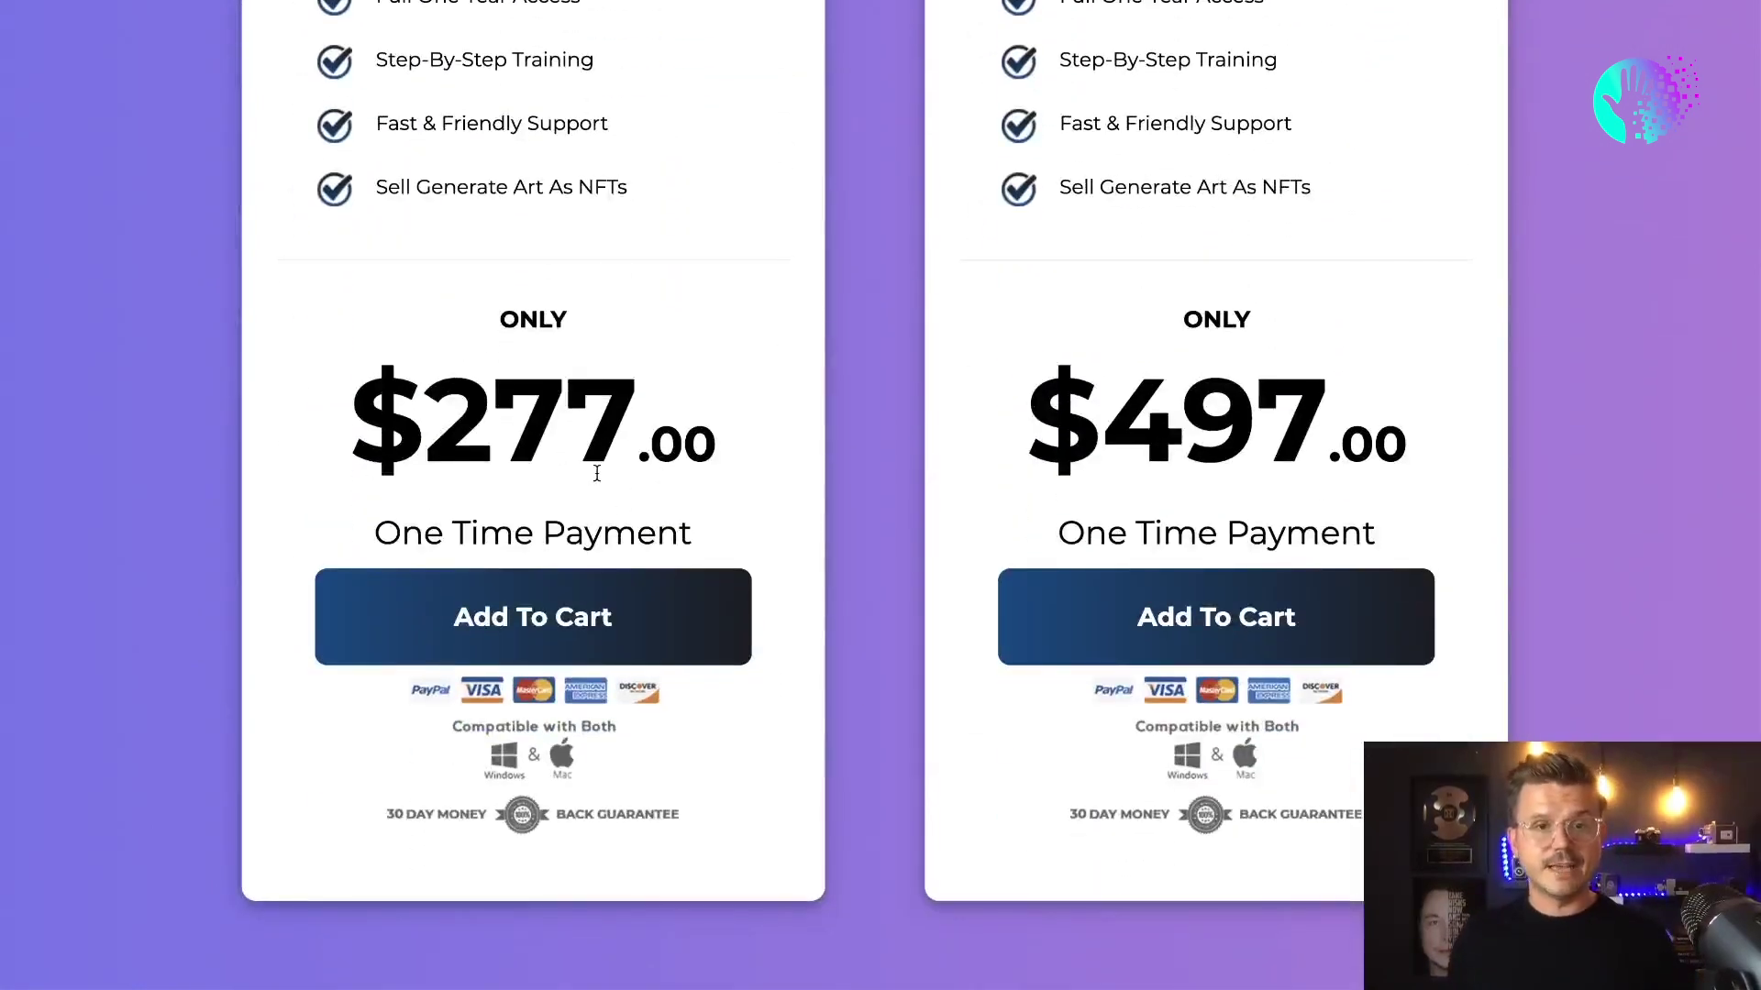
scroll(511, 536, up, 12)
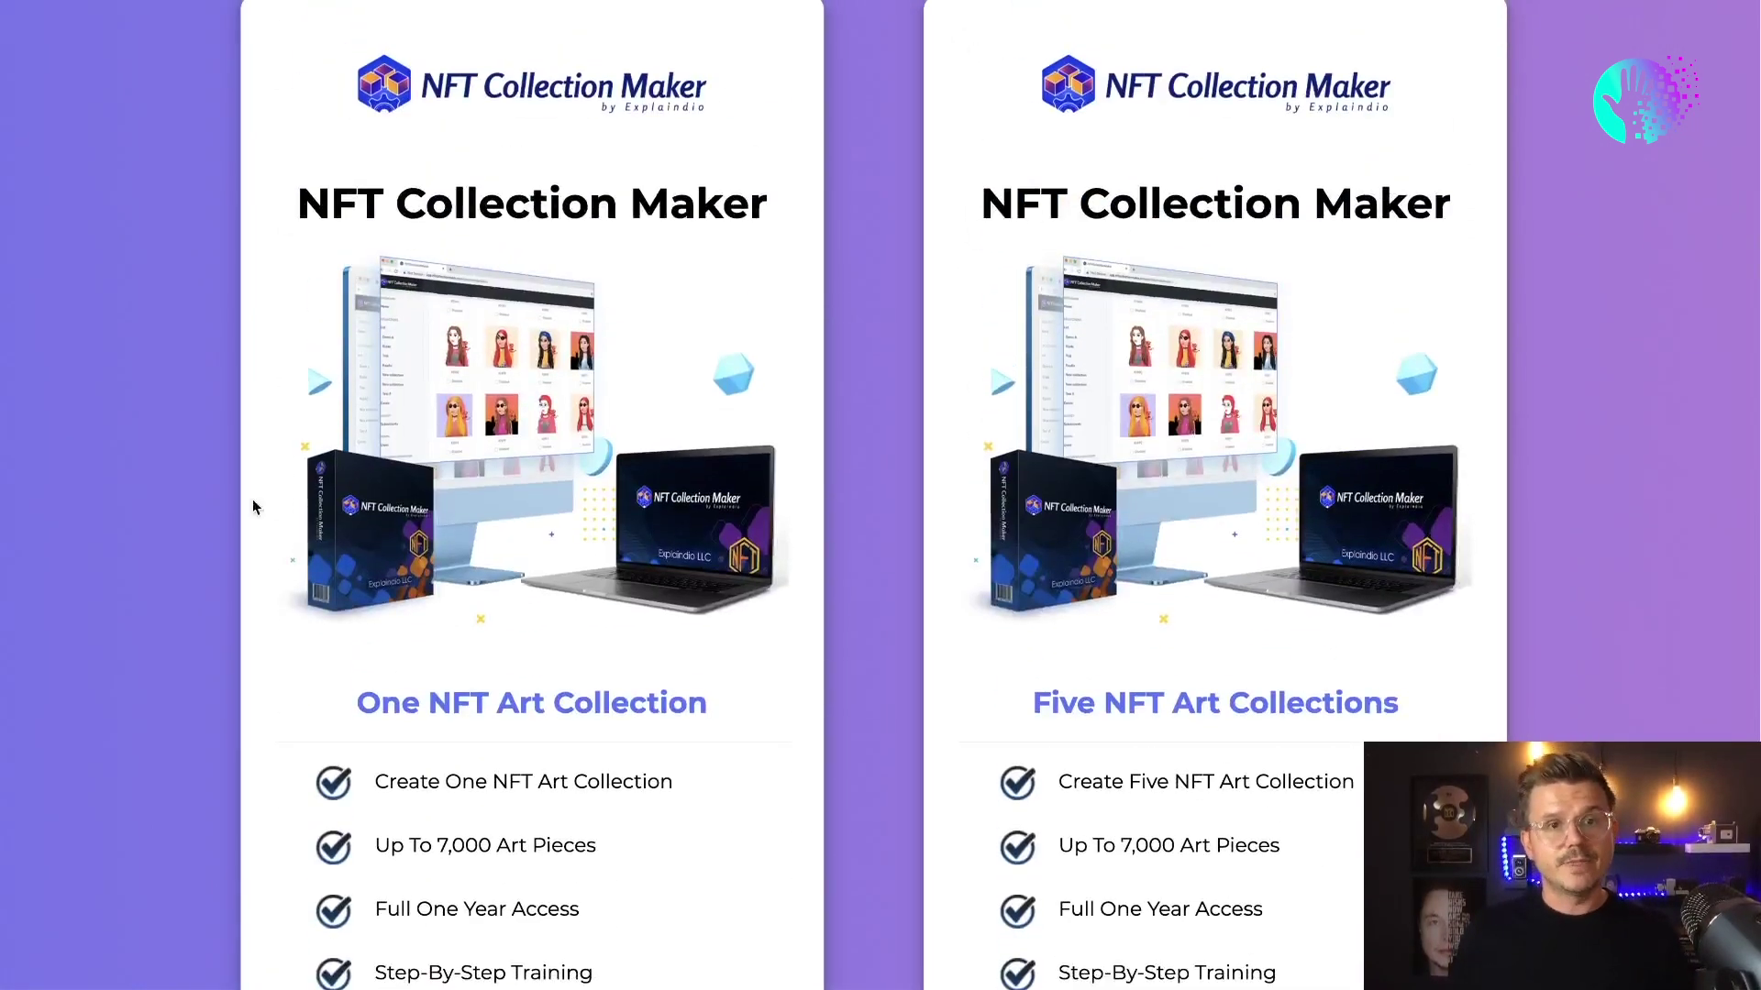
Go through the One NFT Art Collection plan's features, highlighting "7,000 Art Pieces" and "Full One Year Access", and clear the highlight.
scroll(138, 419, down, 5)
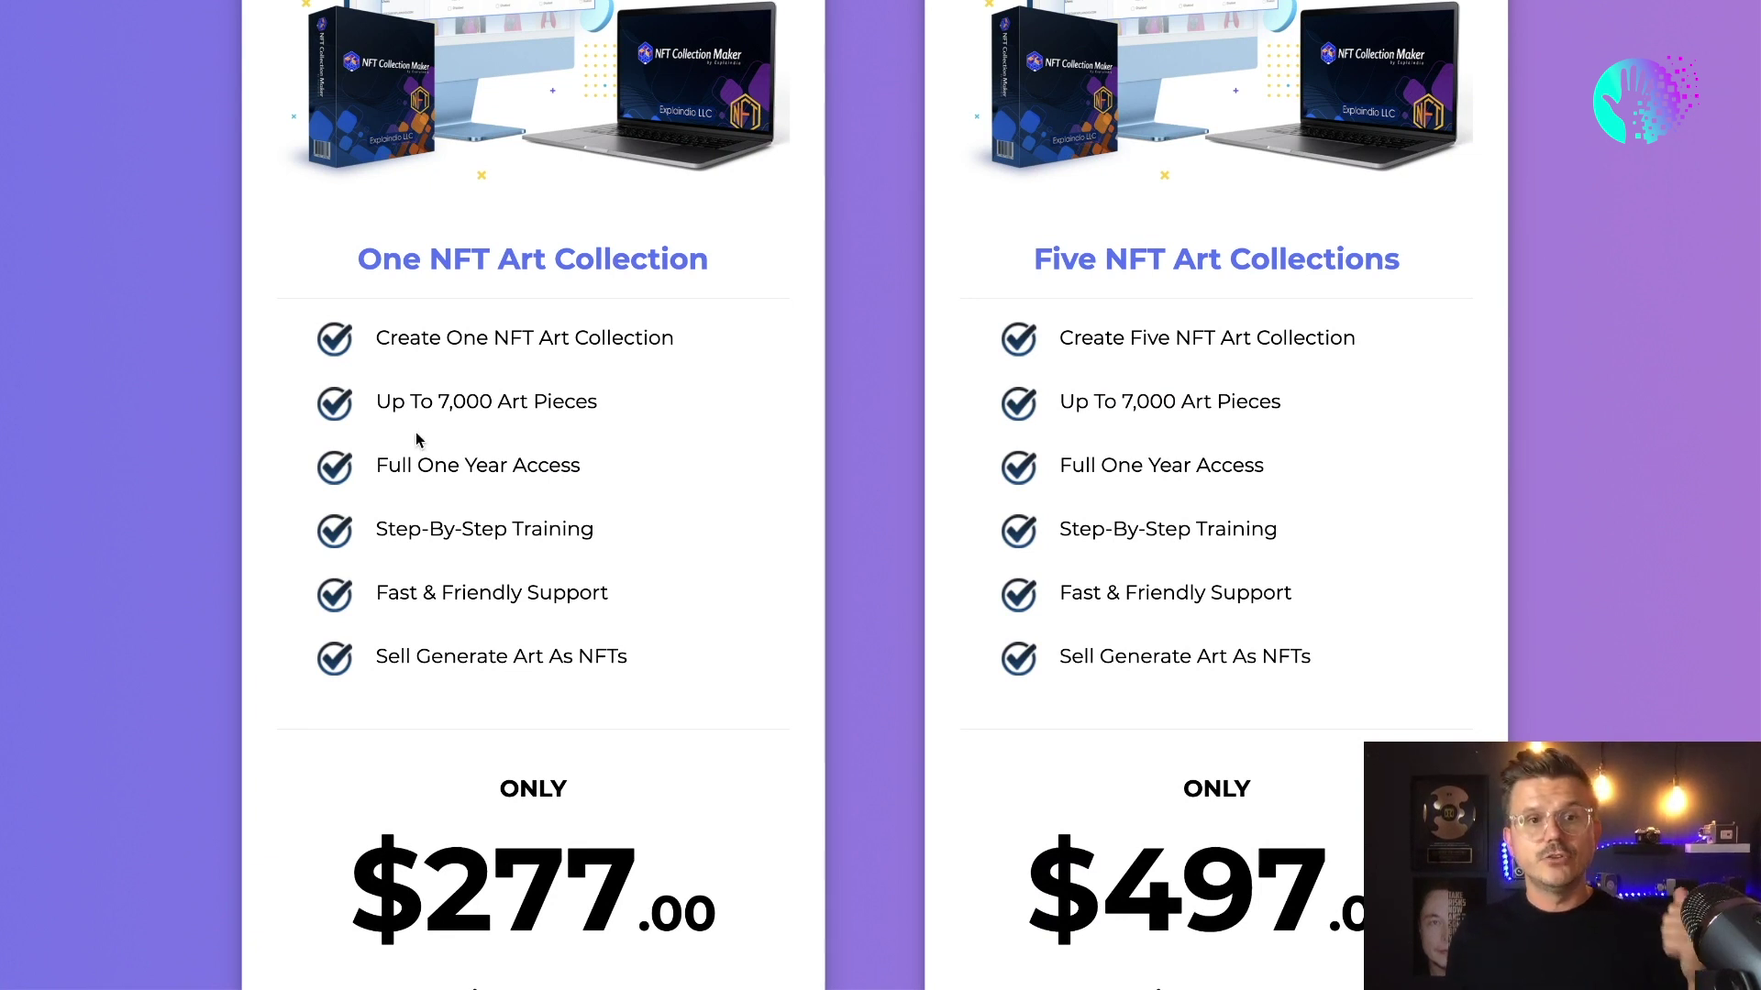
drag(435, 400, 594, 395)
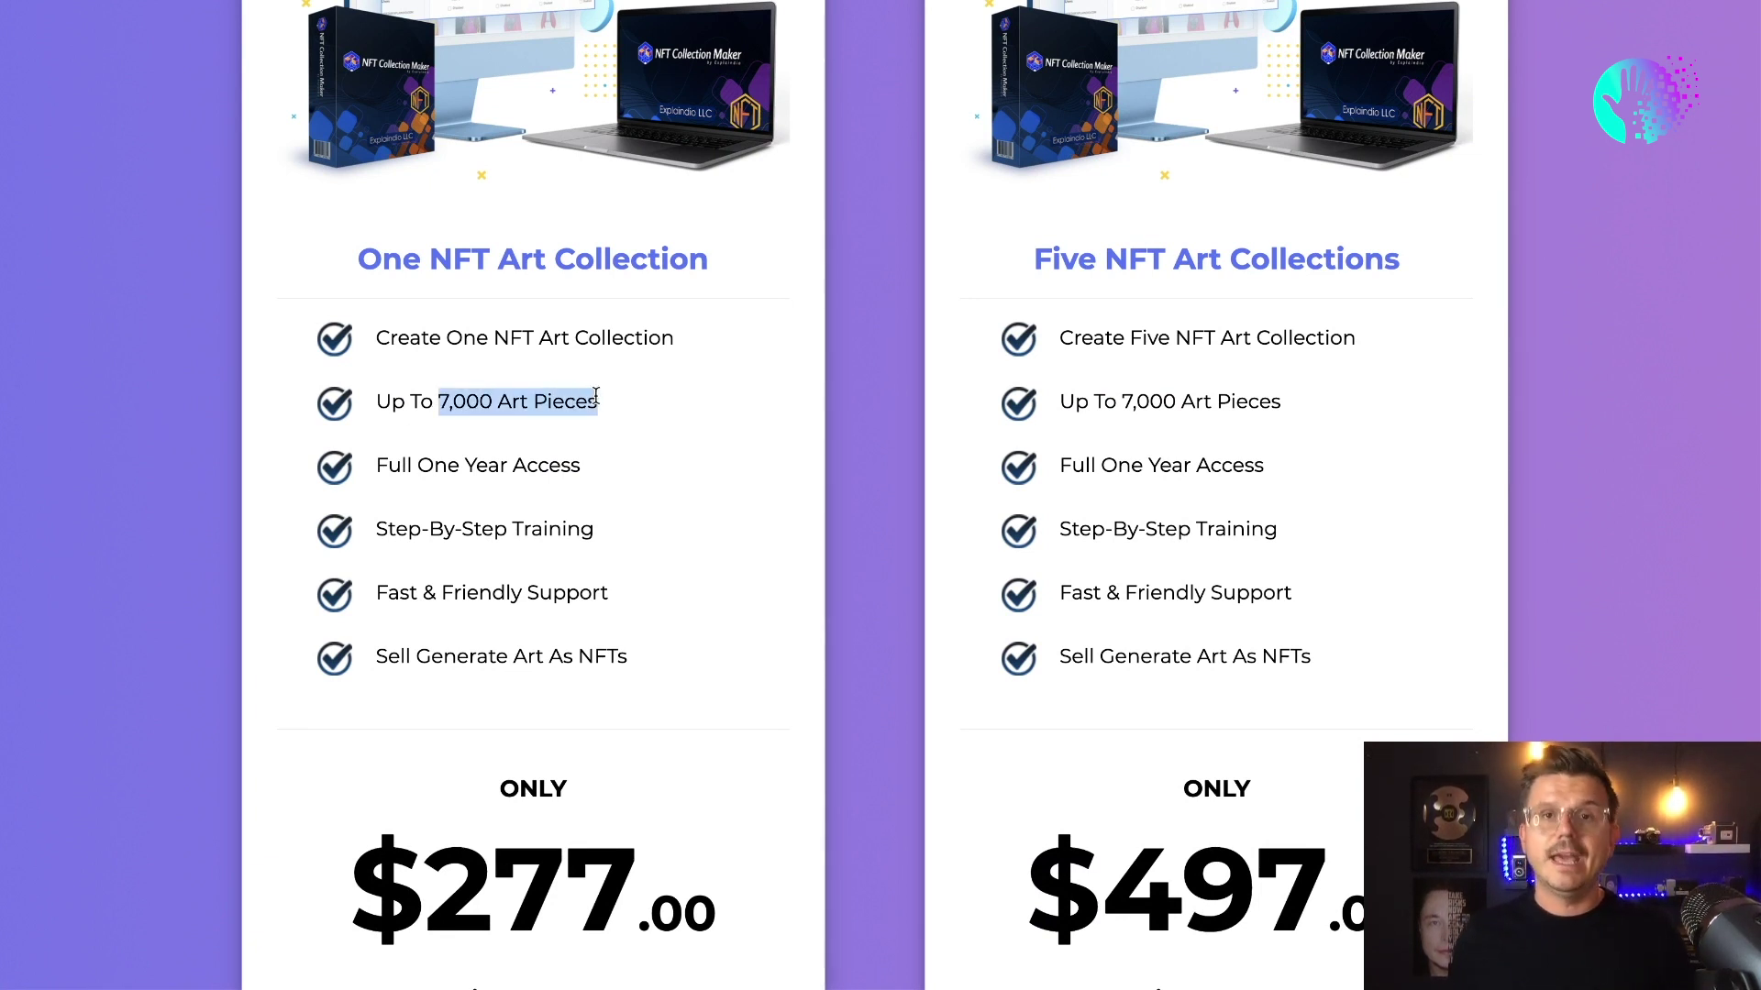
drag(372, 469, 648, 475)
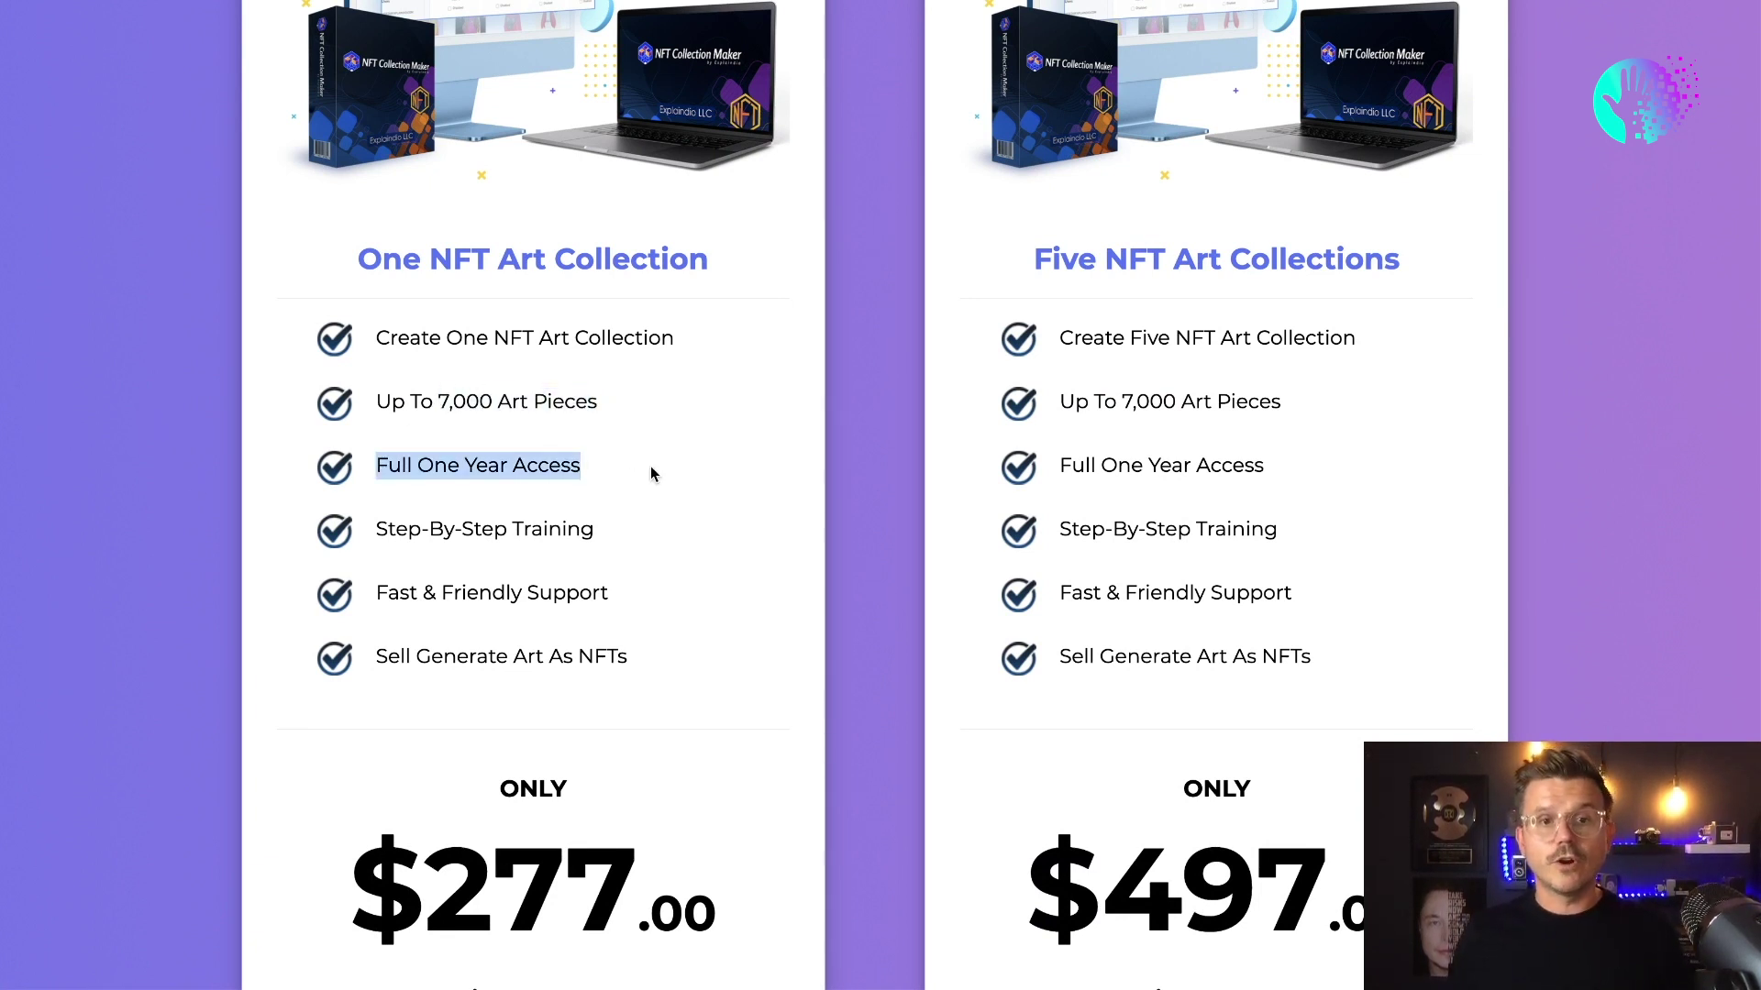
click(375, 530)
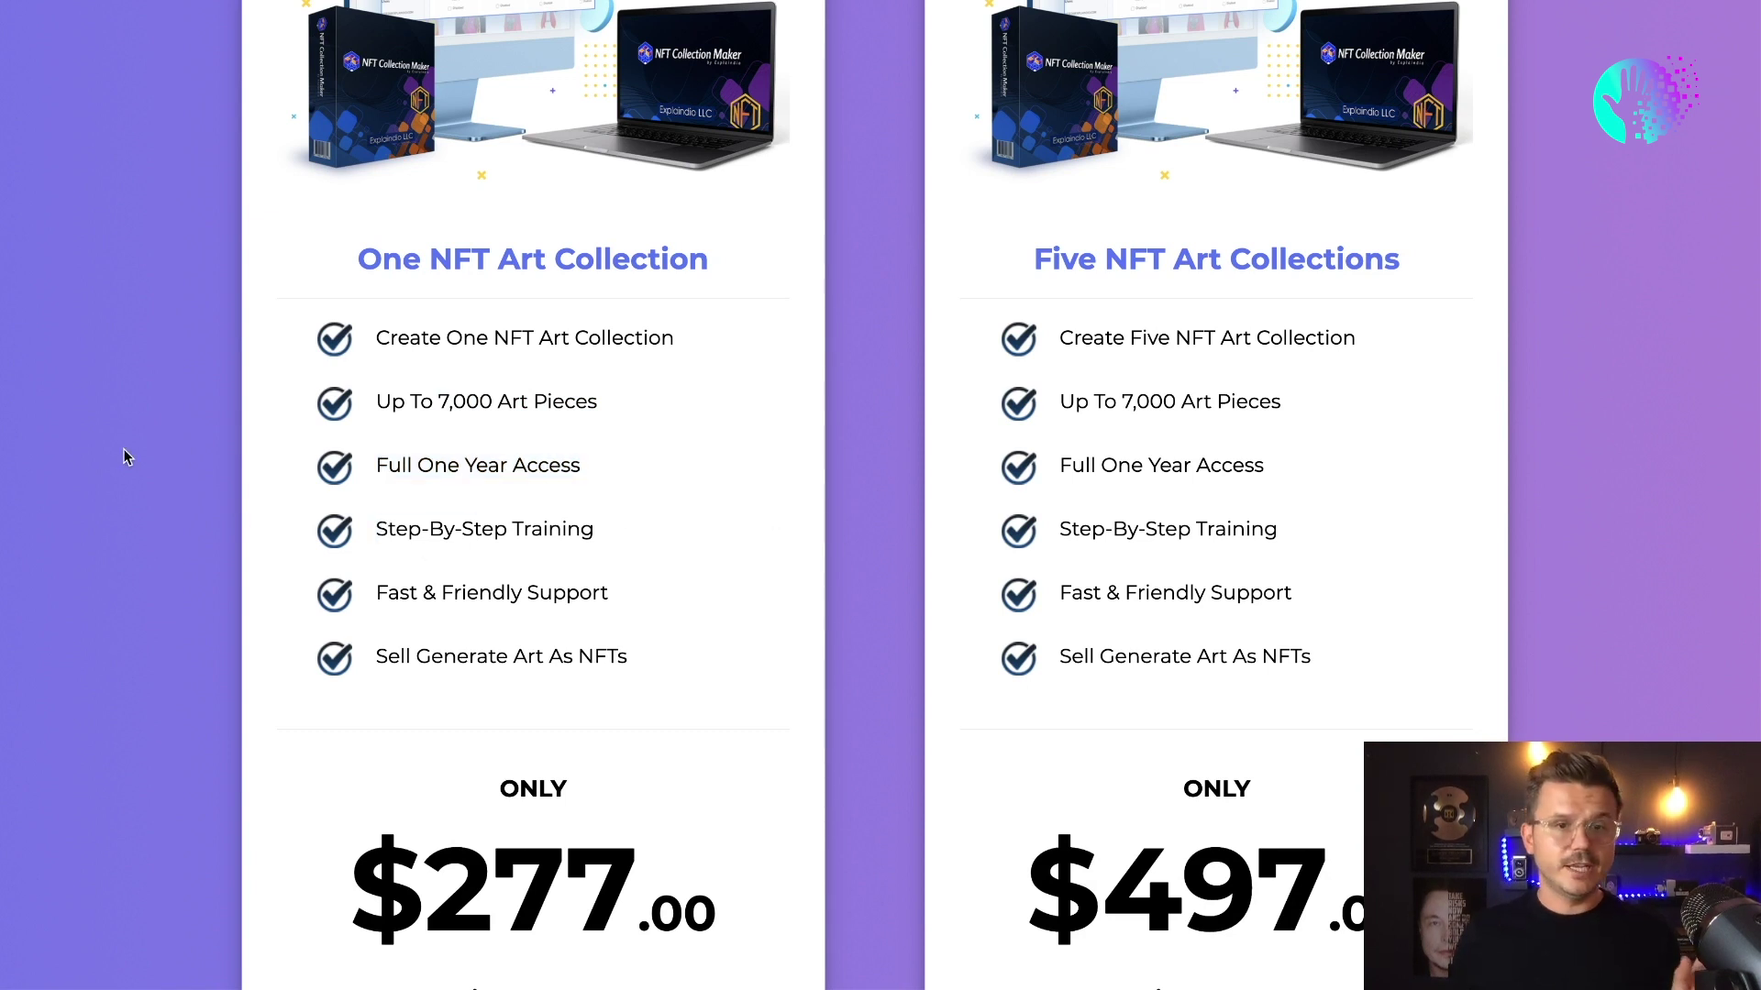